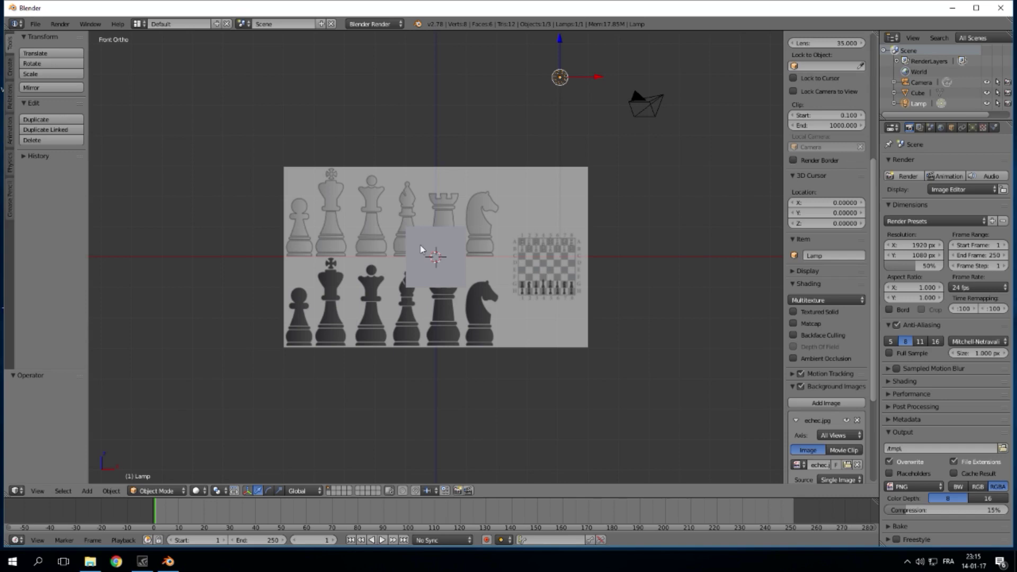
- Delete the default cube from the scene
{"action": "right_click", "coordinate": [422, 246]}
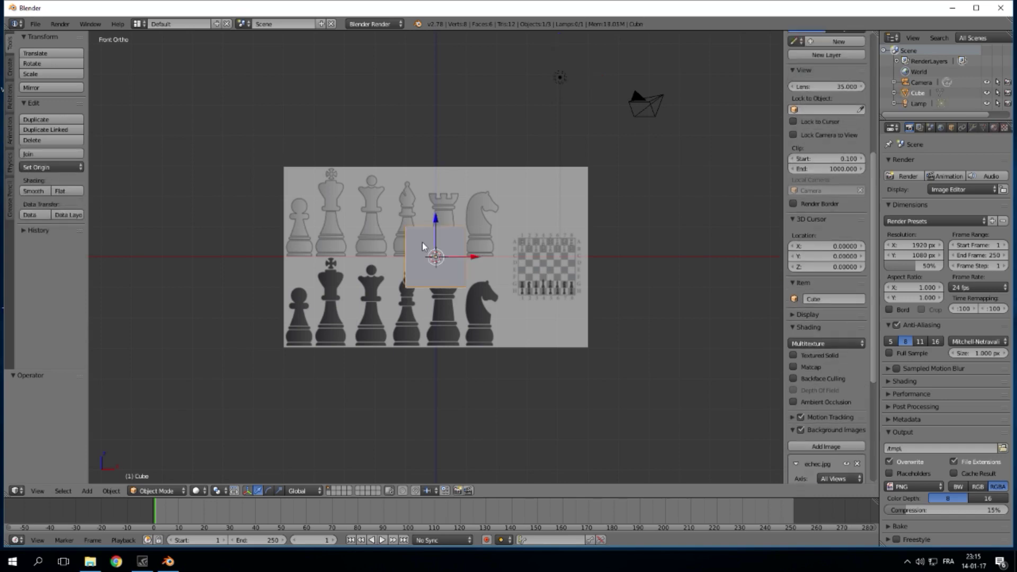
{"action": "scroll", "coordinate": [423, 244], "scroll_direction": "up", "scroll_amount": 3}
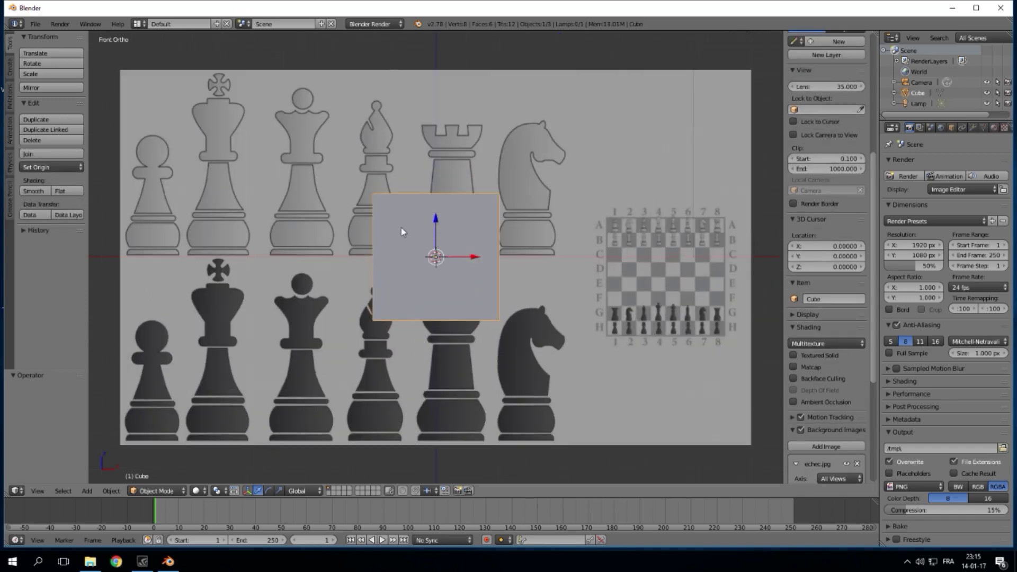
{"action": "key", "text": "x"}
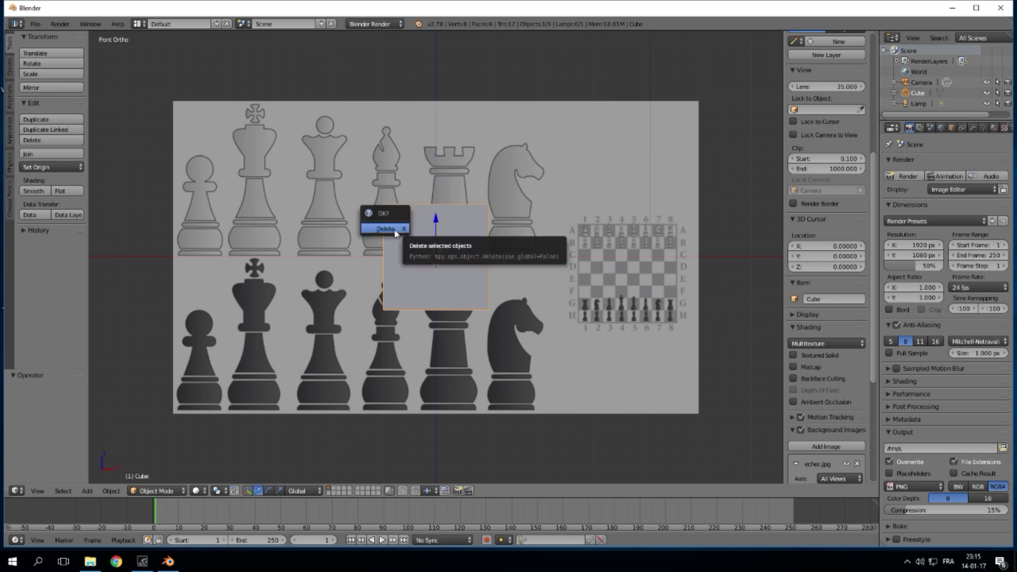
{"action": "left_click", "coordinate": [394, 230]}
{"action": "scroll", "coordinate": [267, 240], "scroll_direction": "up", "scroll_amount": 1}
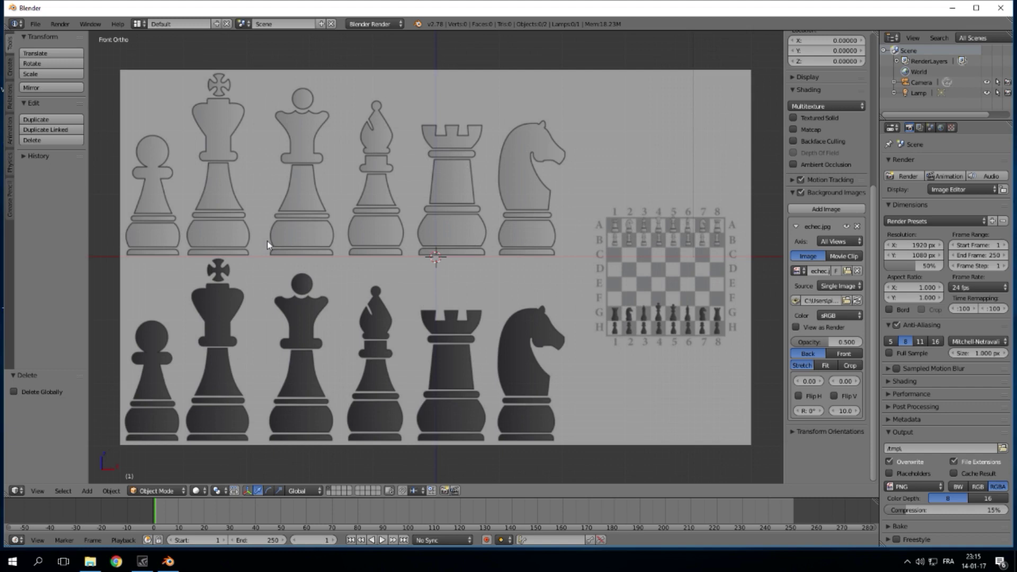
- Add a cylinder mesh with 16 vertices
{"action": "scroll", "coordinate": [267, 241], "scroll_direction": "down", "scroll_amount": 1}
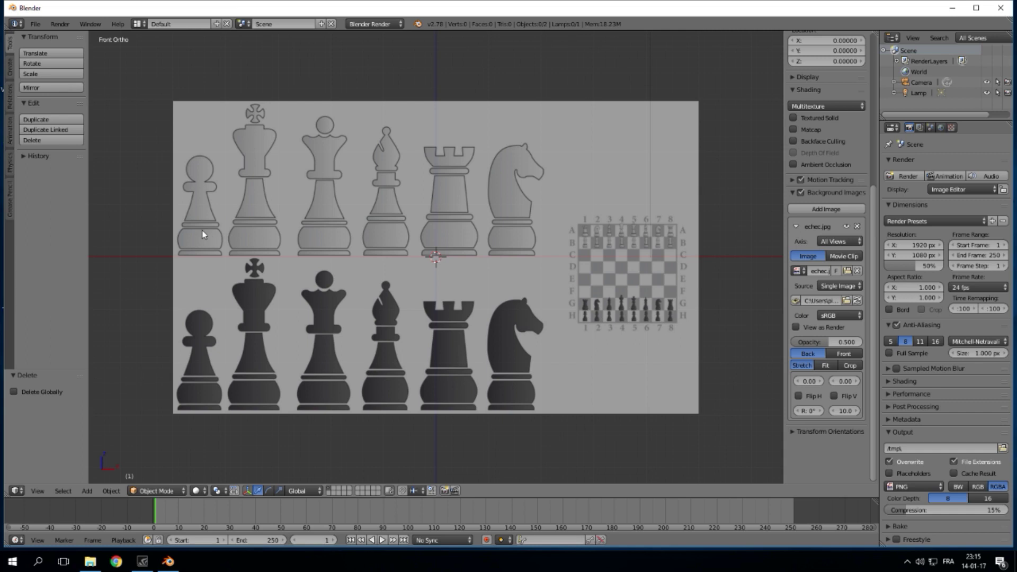
{"action": "key", "text": "shift+a"}
{"action": "mouse_move", "coordinate": [203, 233]}
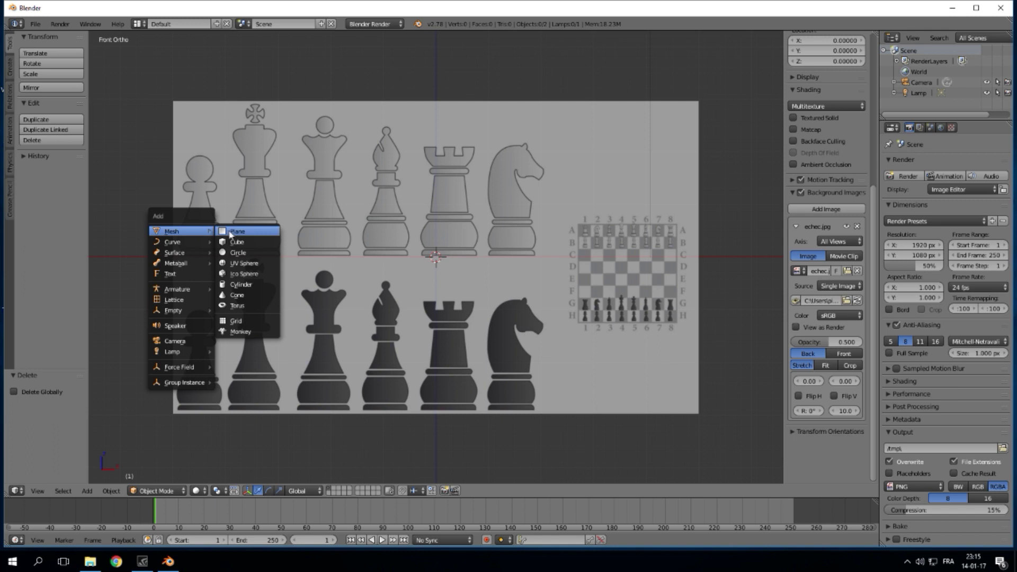
{"action": "left_click", "coordinate": [250, 286]}
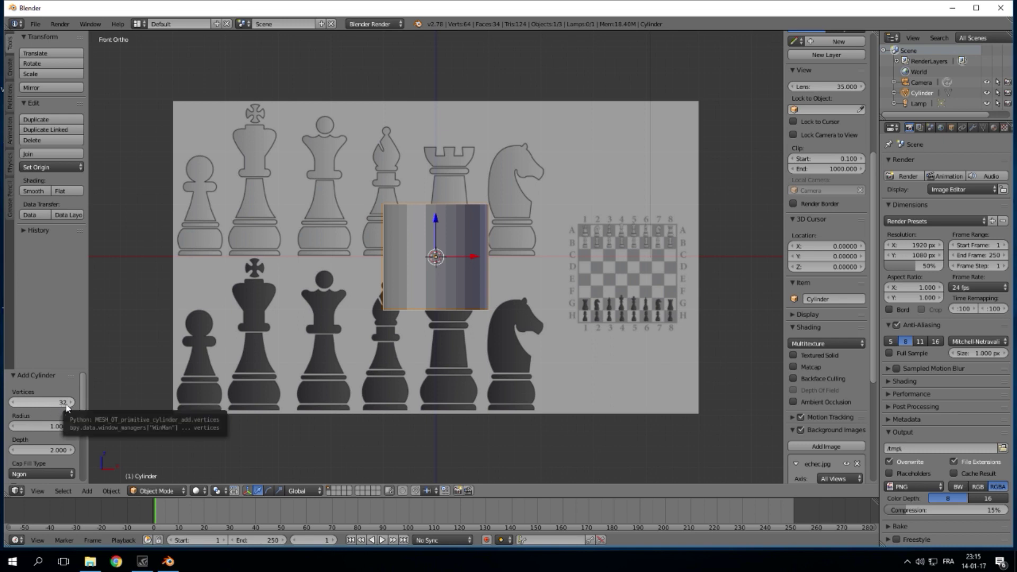
{"action": "left_click", "coordinate": [64, 404]}
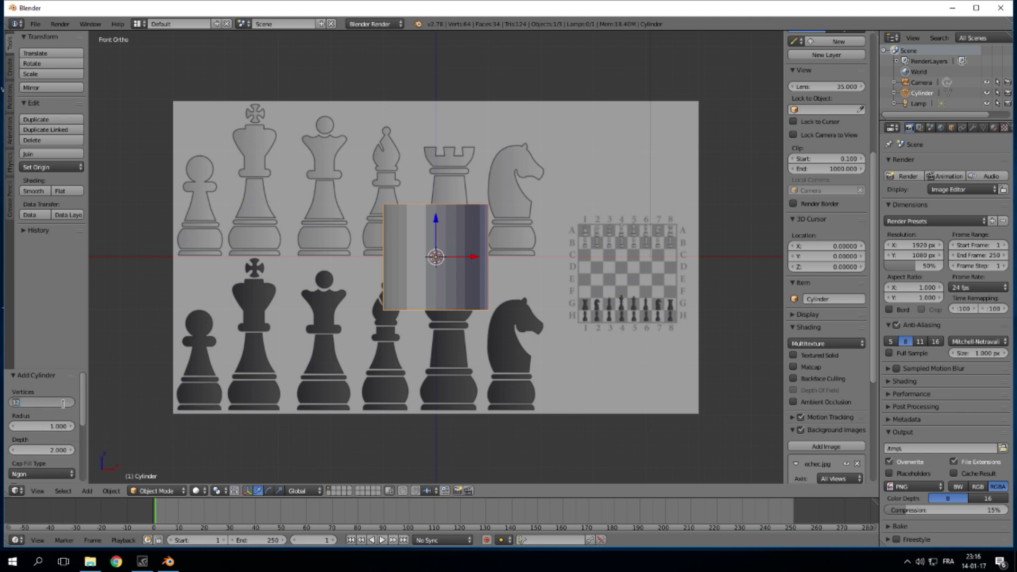
{"action": "type", "text": "16"}
{"action": "key", "text": "Return"}
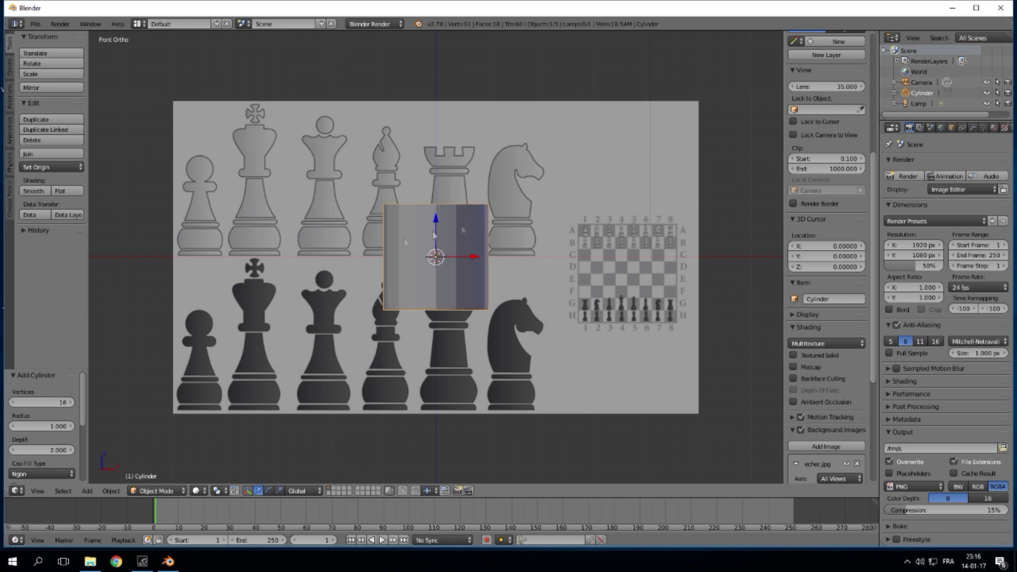
- Move the cylinder over the light pawn in the reference image, raising it about 0.534, and display it as wireframe
{"action": "left_click_drag", "start_coordinate": [474, 258], "coordinate": [236, 262]}
{"action": "mouse_move", "coordinate": [211, 219]}
{"action": "left_mouse_down"}
{"action": "mouse_move", "coordinate": [199, 196]}
{"action": "mouse_move", "coordinate": [208, 212]}
{"action": "left_mouse_up"}
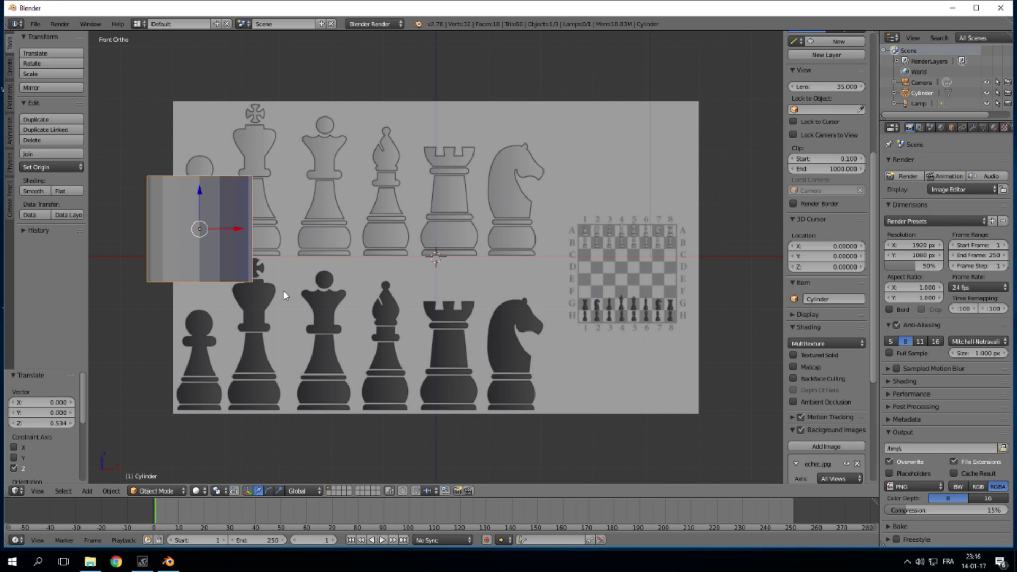
{"action": "key", "text": "z"}
- In Edit Mode, select the cylinder's top vertex ring and lower it along Z by about 1.178
{"action": "scroll", "coordinate": [175, 228], "scroll_direction": "up", "scroll_amount": 2}
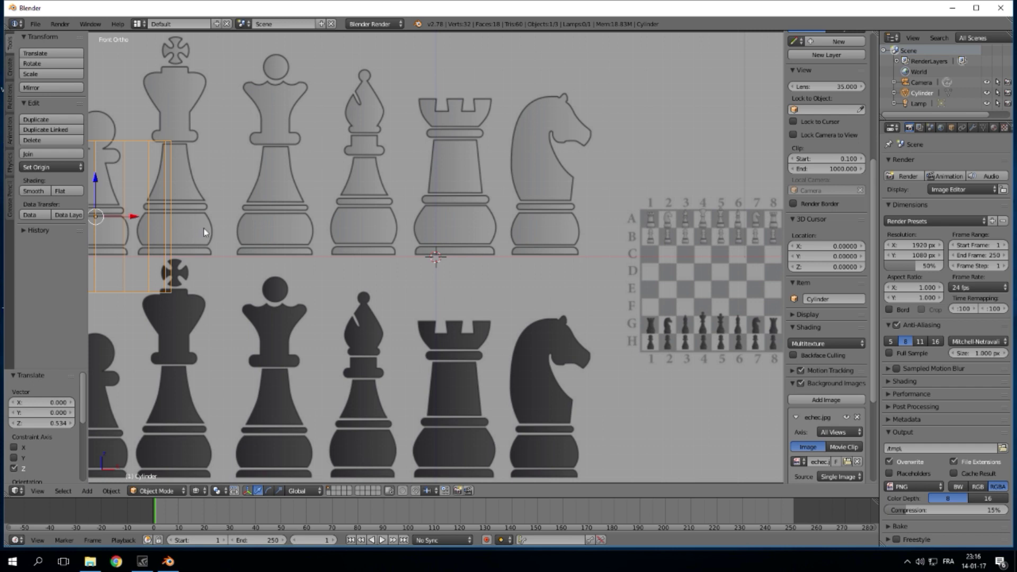
{"action": "middle_click_drag", "start_coordinate": [258, 202], "coordinate": [536, 249], "text": "shift"}
{"action": "scroll", "coordinate": [423, 203], "scroll_direction": "up", "scroll_amount": 1}
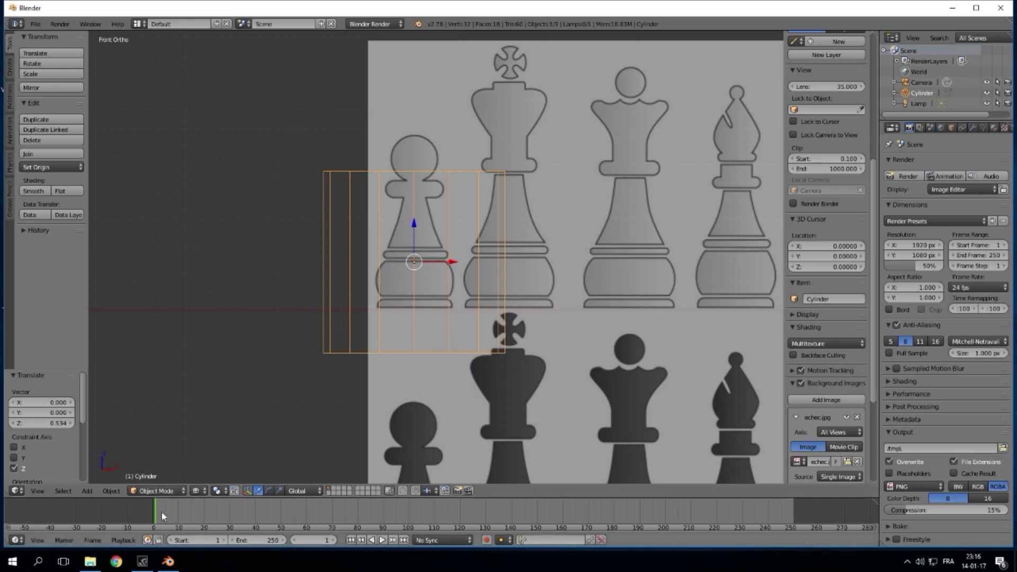
{"action": "key", "text": "Tab"}
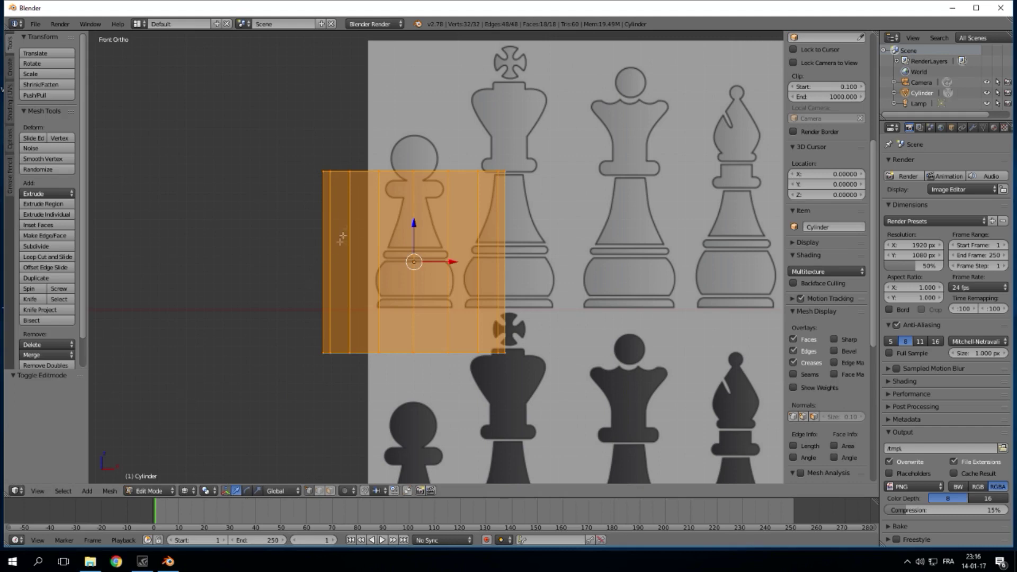
{"action": "right_click", "coordinate": [326, 173]}
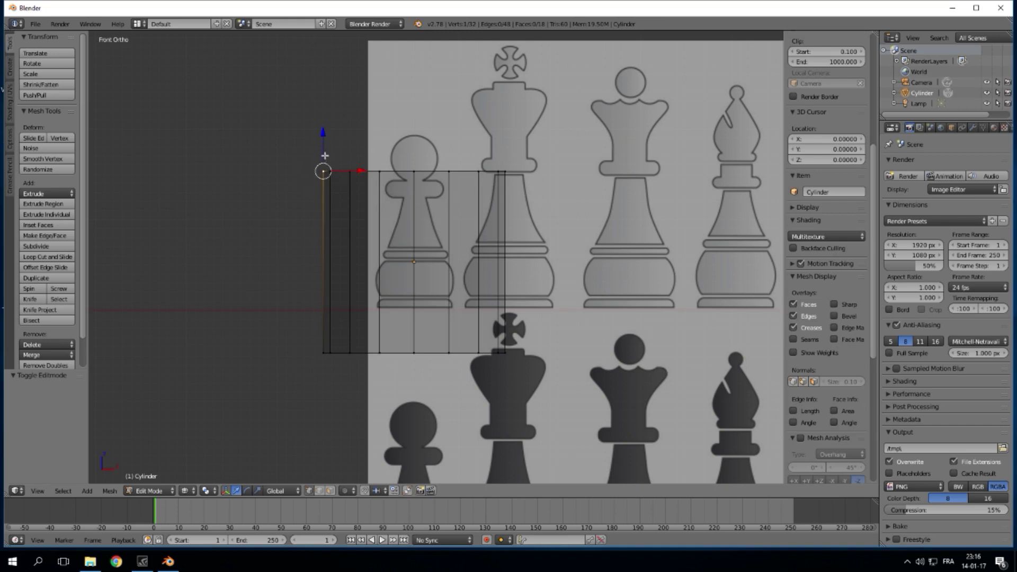
{"action": "key", "text": "b"}
{"action": "key", "text": "Escape"}
{"action": "key", "text": "b"}
{"action": "left_click_drag", "start_coordinate": [303, 150], "coordinate": [521, 192]}
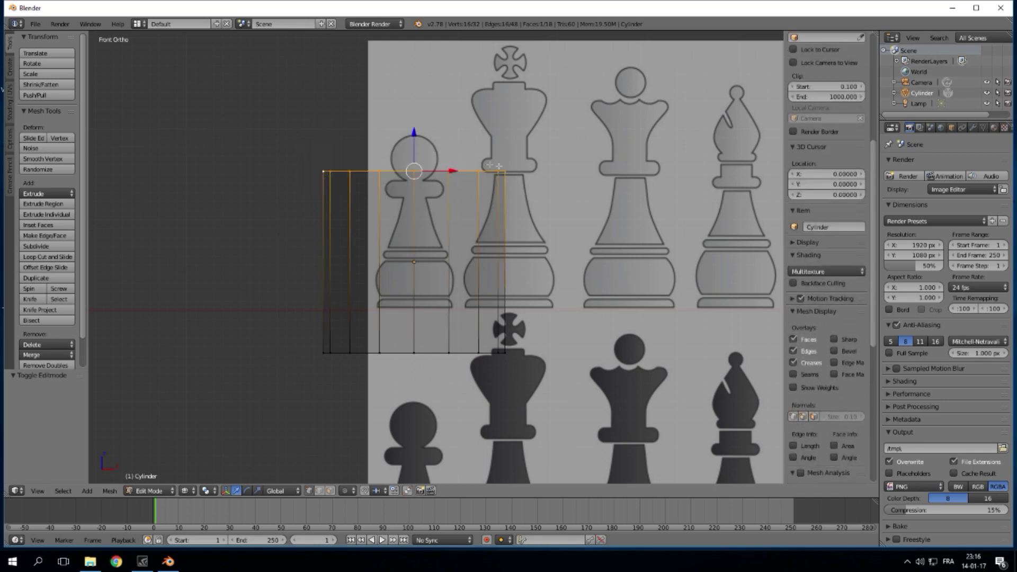
{"action": "key", "text": "g"}
{"action": "key", "text": "z"}
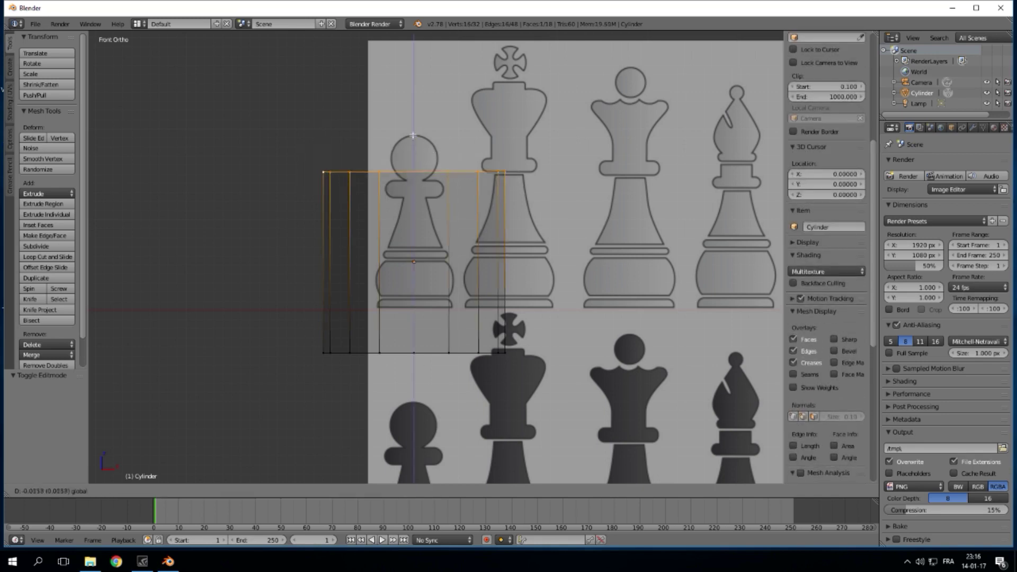
{"action": "left_click", "coordinate": [416, 239]}
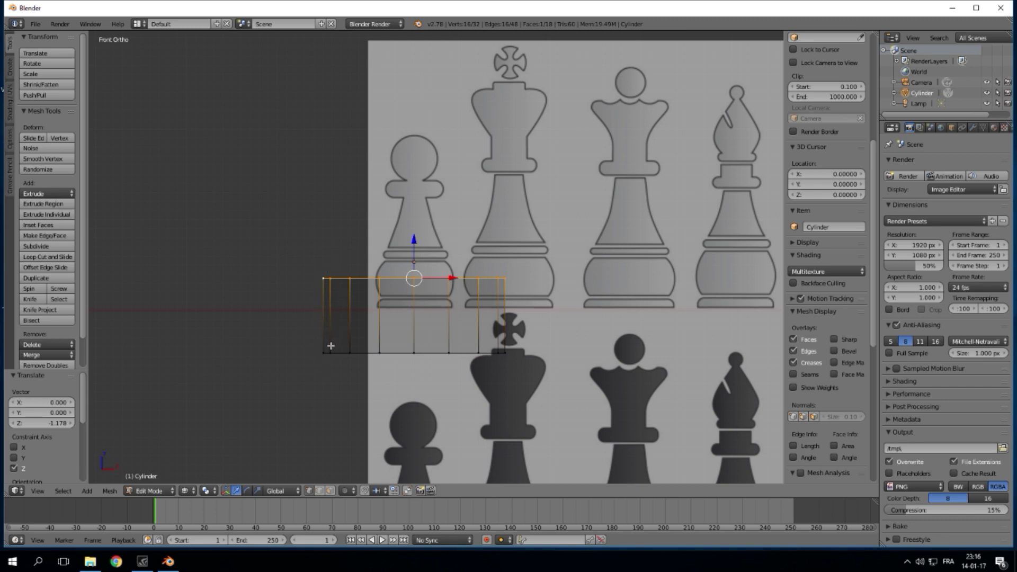
- Select only the cylinder's bottom vertex ring and raise it along Z by about 0.321
{"action": "left_click_drag", "start_coordinate": [306, 335], "coordinate": [528, 380]}
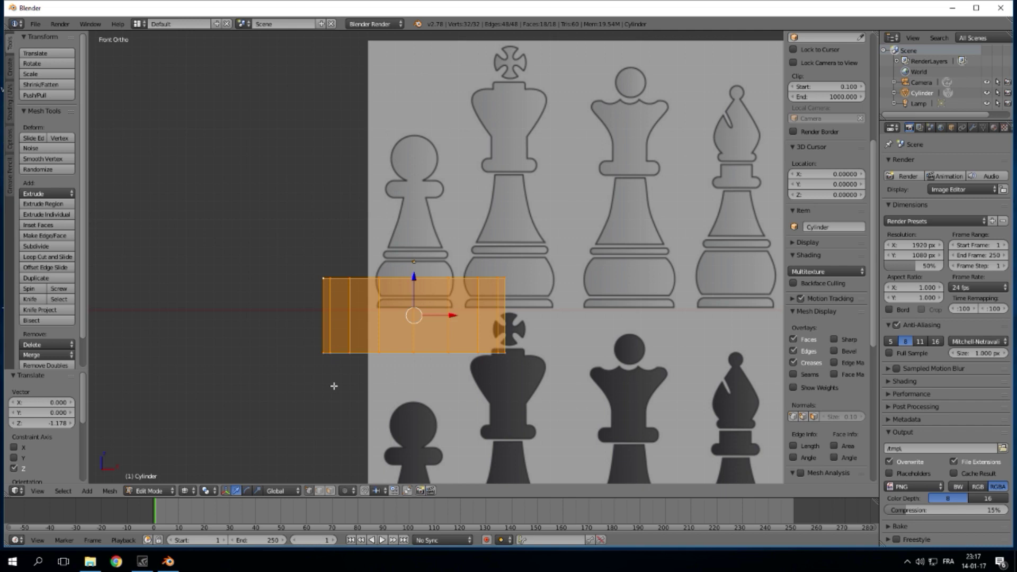
{"action": "key", "text": "a"}
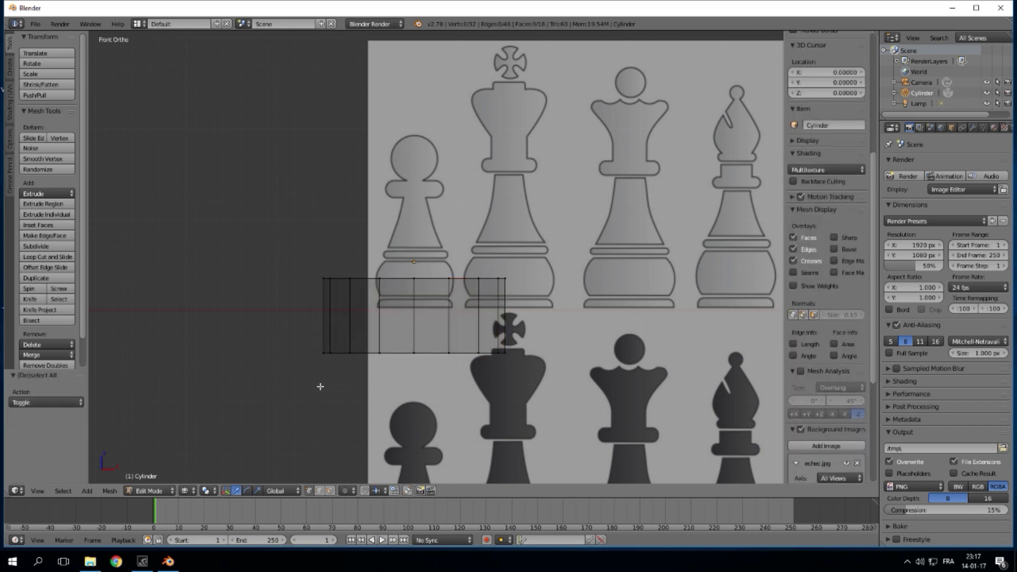
{"action": "key", "text": "a"}
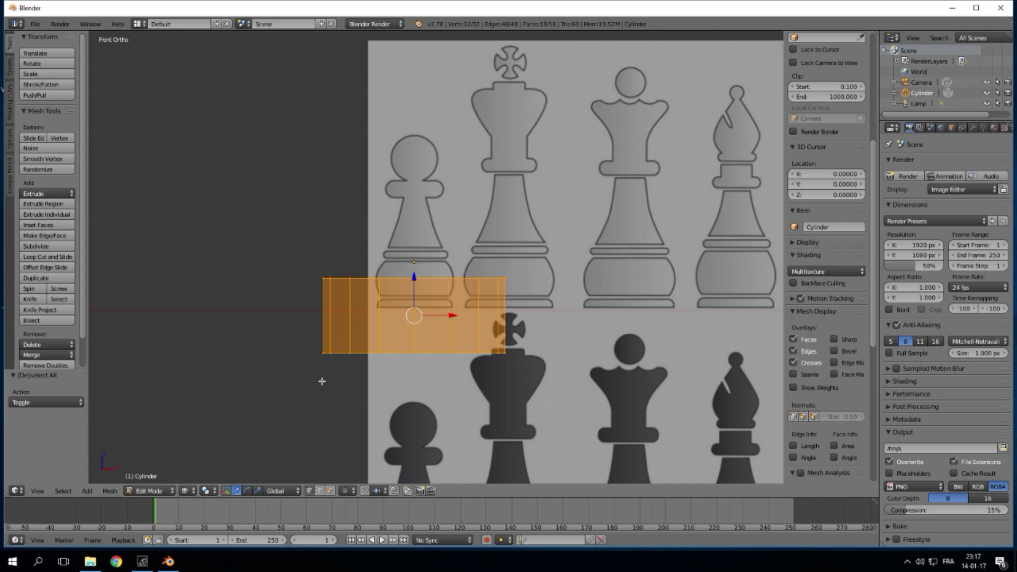
{"action": "key", "text": "a"}
{"action": "key", "text": "b"}
{"action": "left_click_drag", "start_coordinate": [282, 337], "coordinate": [527, 386]}
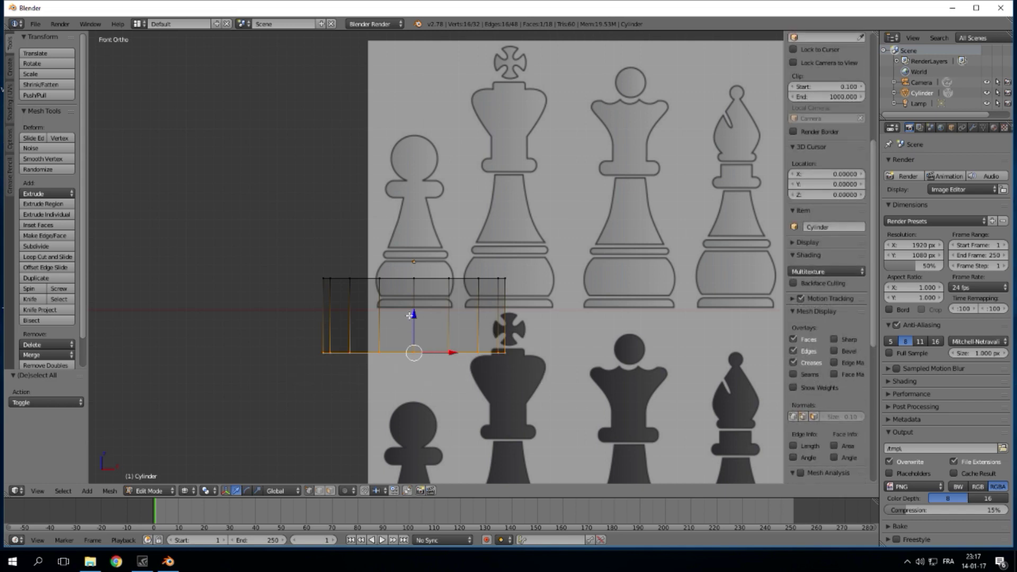
{"action": "left_click_drag", "start_coordinate": [414, 315], "coordinate": [414, 285]}
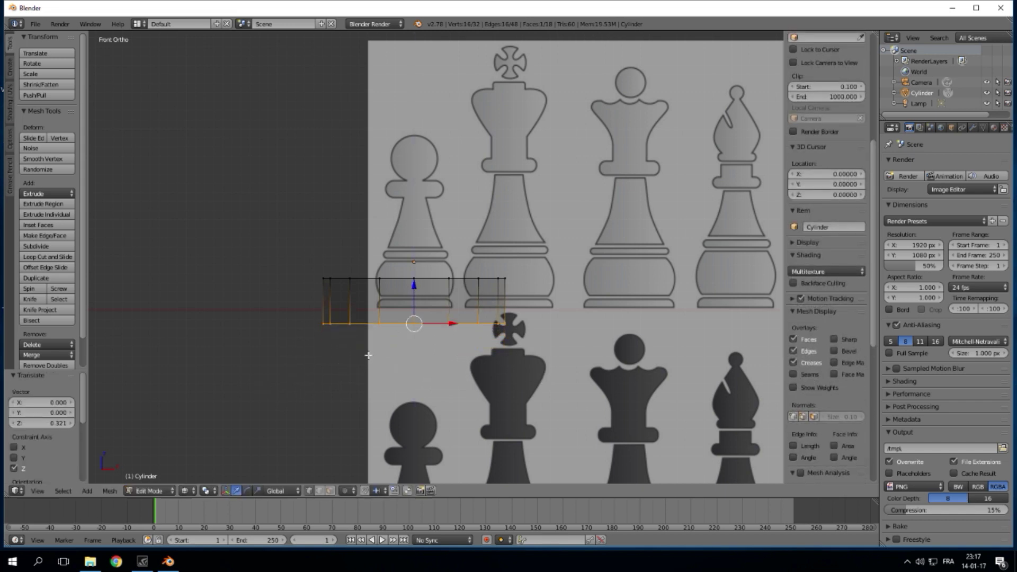
- Scale the whole mesh to about 0.41 to match the pawn's base width and shift it about 0.008 along X
{"action": "key", "text": "a"}
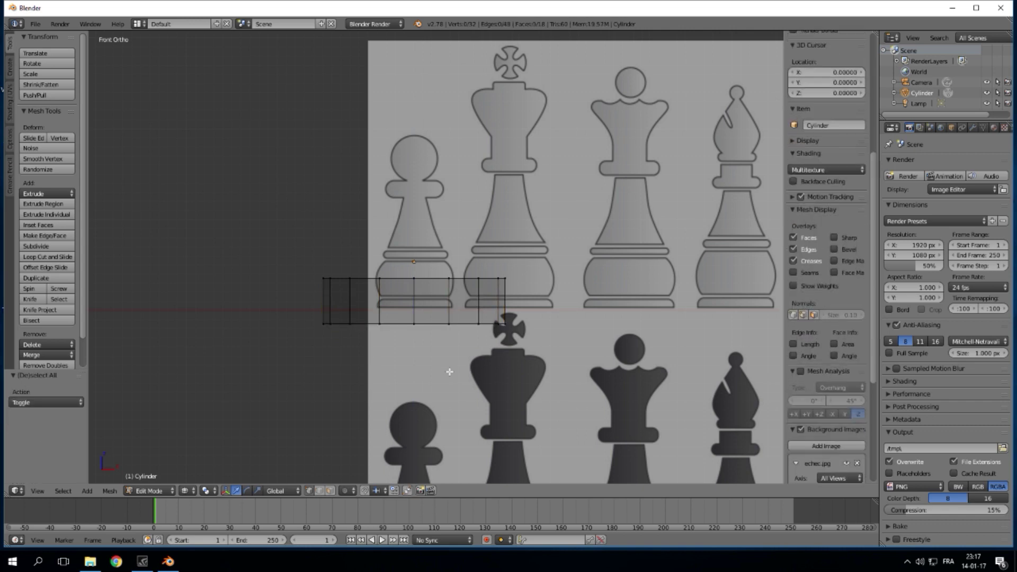
{"action": "key", "text": "a"}
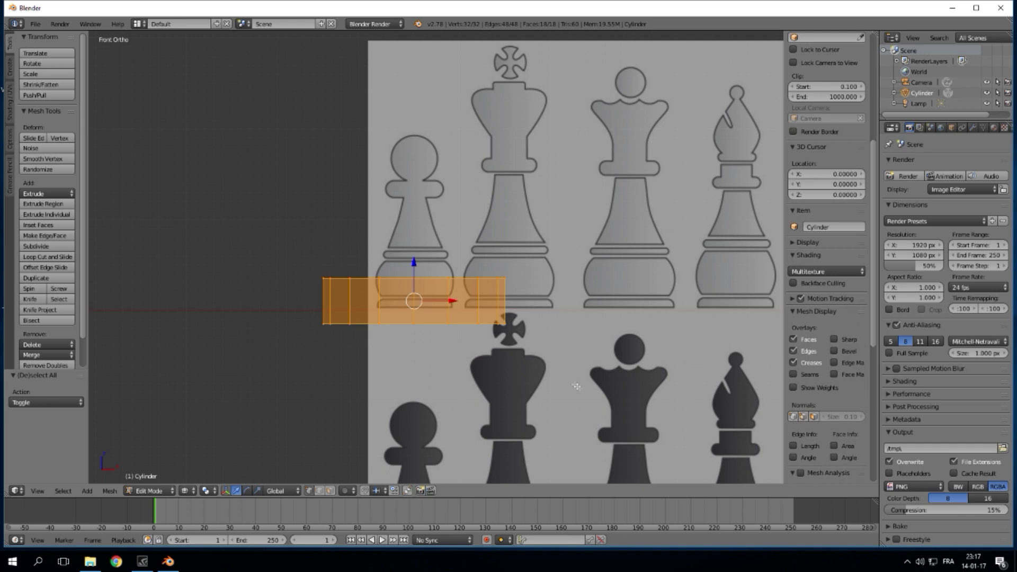
{"action": "key", "text": "s"}
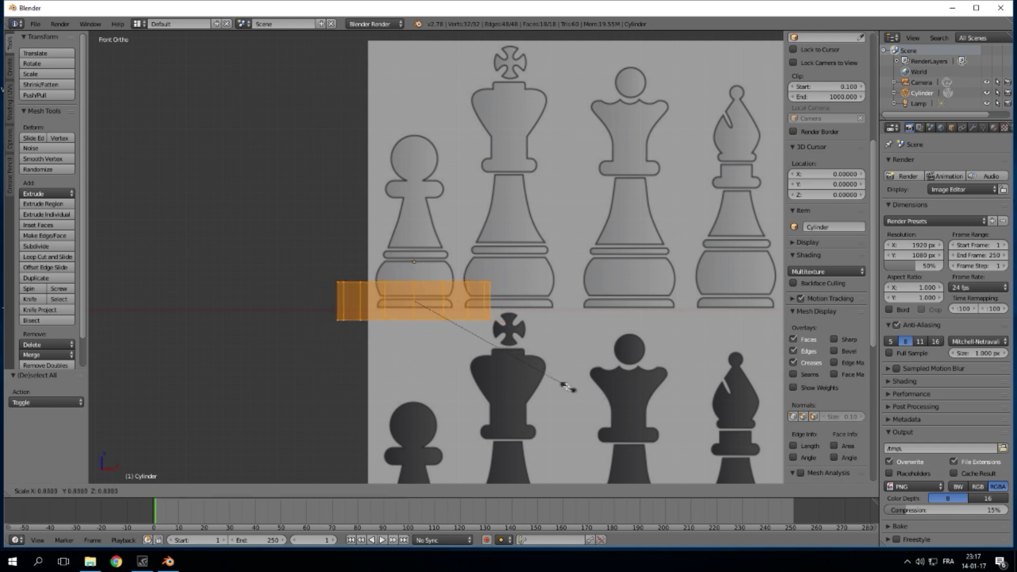
{"action": "left_click", "coordinate": [473, 363]}
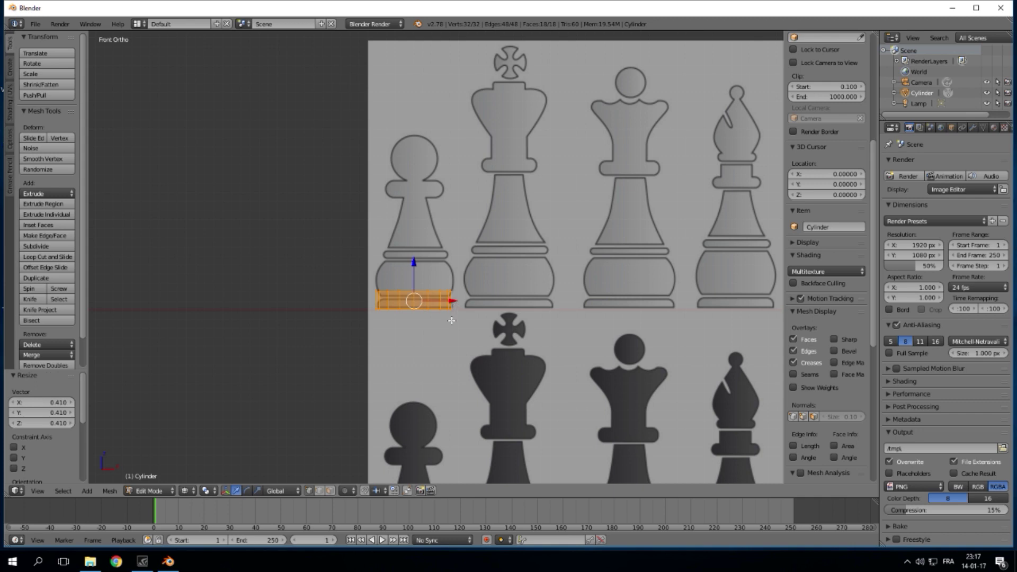
{"action": "scroll", "coordinate": [457, 367], "scroll_direction": "up", "scroll_amount": 2}
{"action": "scroll", "coordinate": [458, 367], "scroll_direction": "up", "scroll_amount": 1}
{"action": "scroll", "coordinate": [459, 366], "scroll_direction": "up", "scroll_amount": 1}
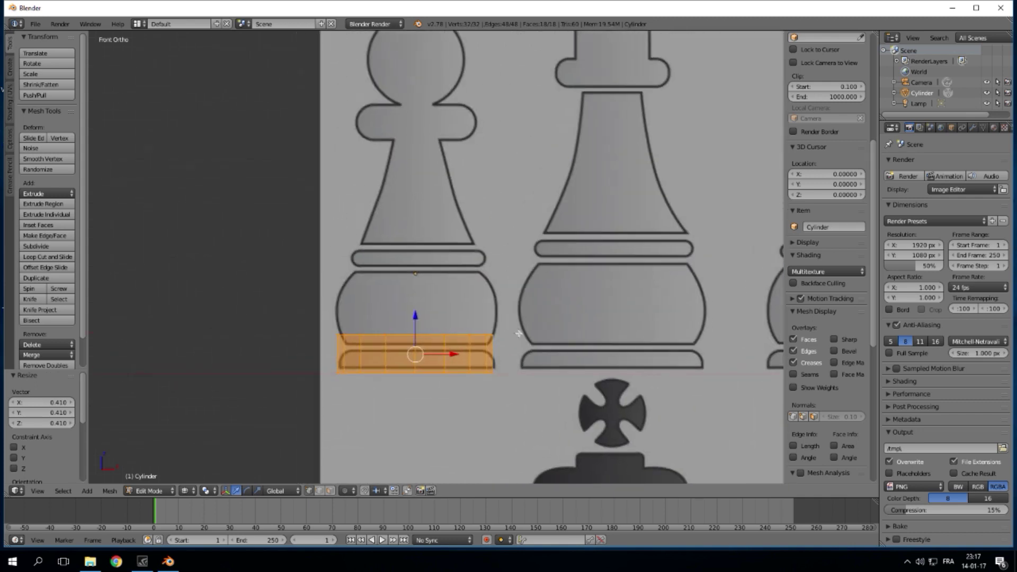
{"action": "left_click_drag", "start_coordinate": [457, 359], "coordinate": [459, 359]}
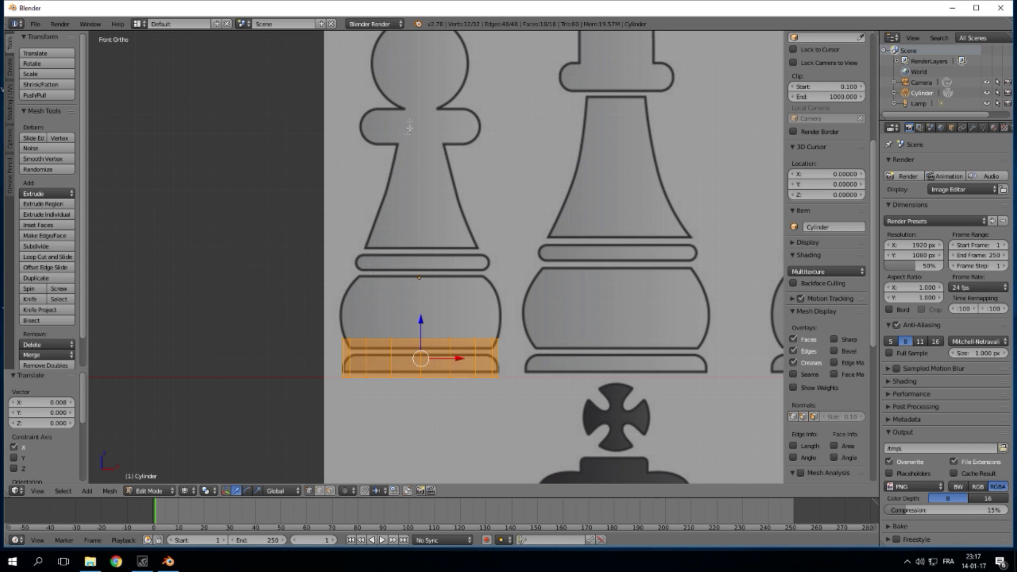
- Select the top vertex ring and lower it along Z by about 0.115, into the pawn's lowest base band
{"action": "scroll", "coordinate": [411, 108], "scroll_direction": "down", "scroll_amount": 1}
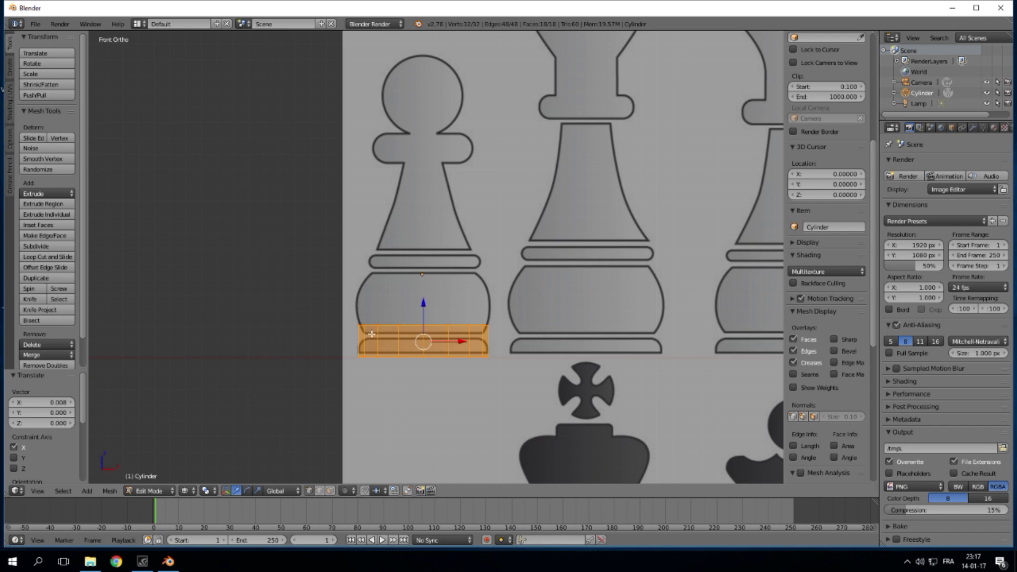
{"action": "key", "text": "a"}
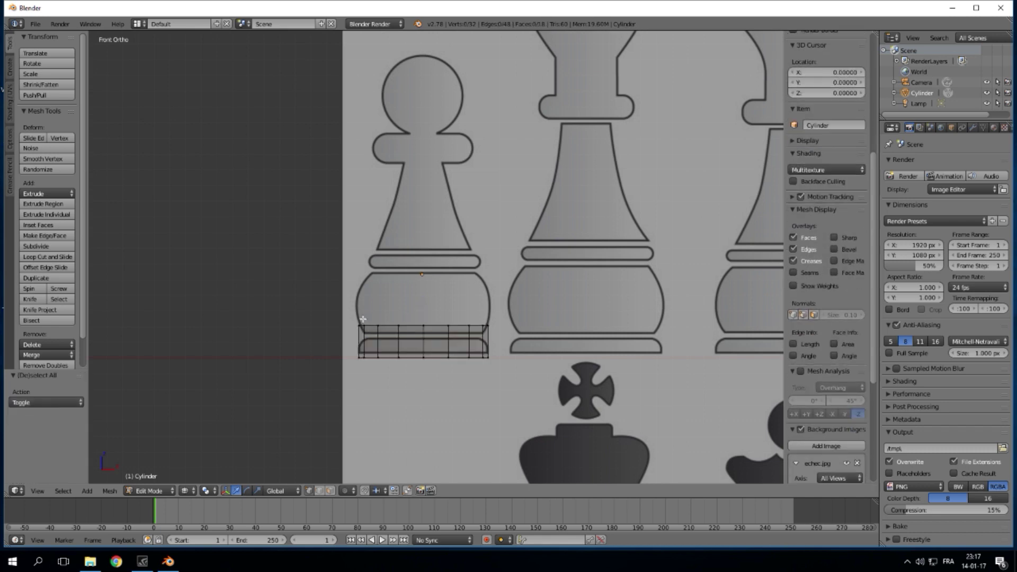
{"action": "key", "text": "b"}
{"action": "left_click_drag", "start_coordinate": [354, 299], "coordinate": [519, 340]}
{"action": "key", "text": "g"}
{"action": "key", "text": "z"}
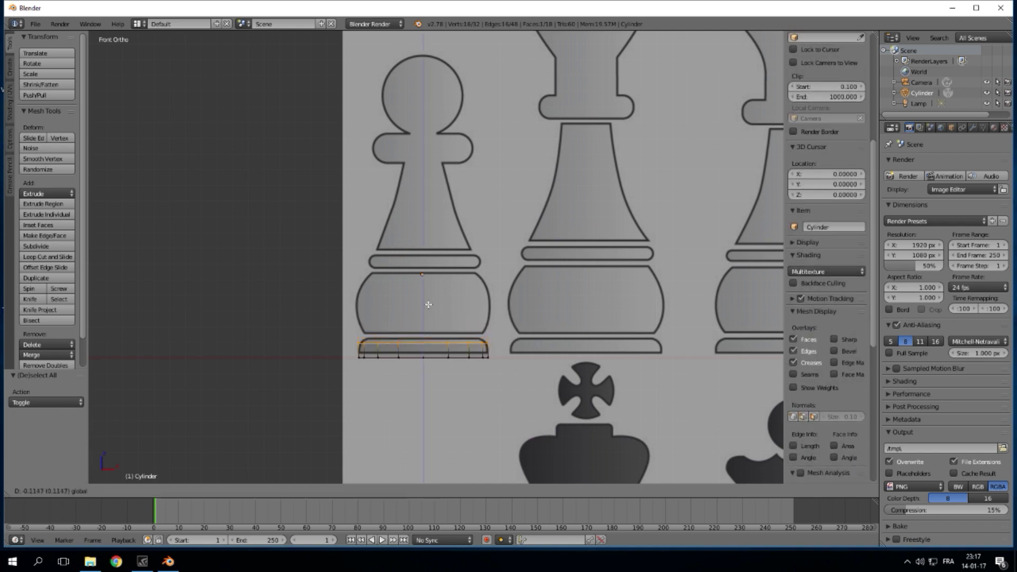
{"action": "left_click", "coordinate": [428, 304]}
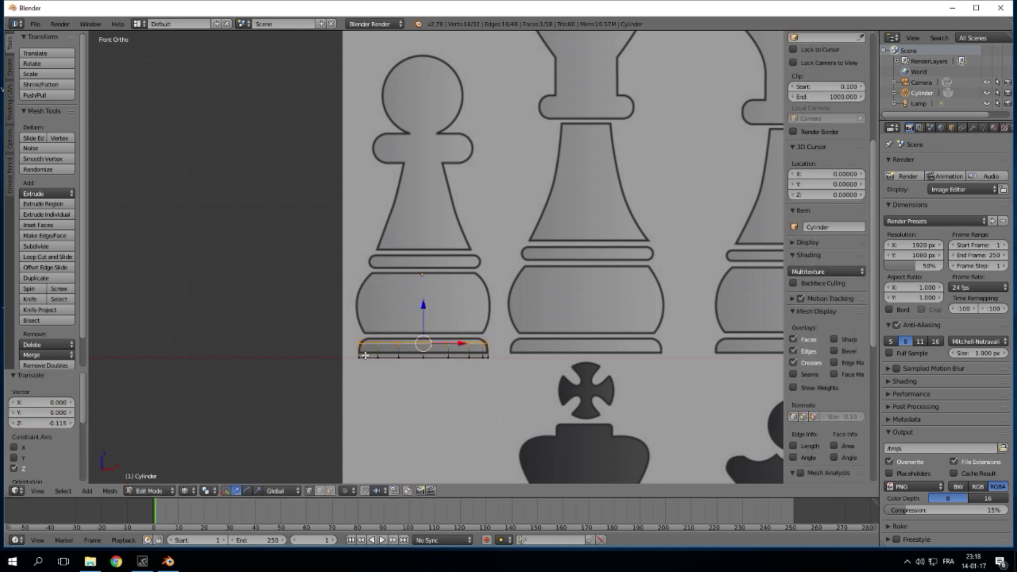
- Select the bottom vertex ring and raise it along Z by about 0.03 to the pawn's bottom outline
{"action": "key", "text": "a"}
{"action": "key", "text": "a"}
{"action": "key", "text": "a"}
{"action": "key", "text": "b"}
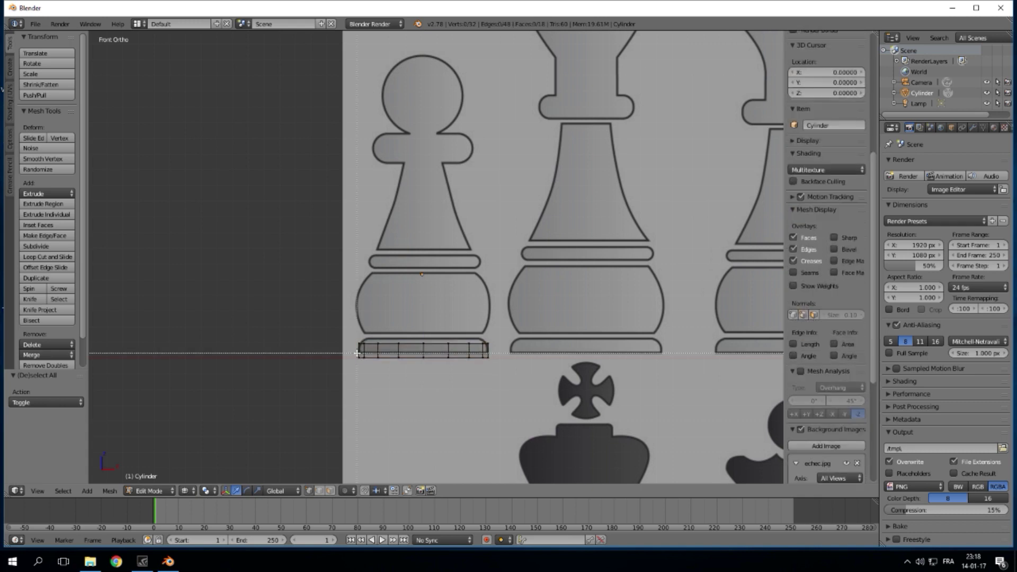
{"action": "left_click_drag", "start_coordinate": [357, 353], "coordinate": [501, 379]}
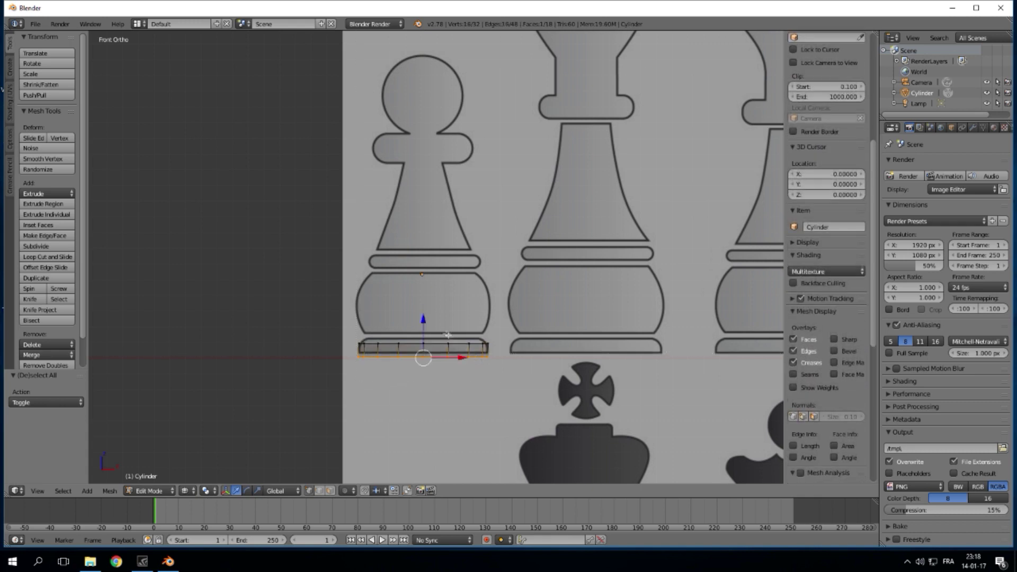
{"action": "left_click_drag", "start_coordinate": [423, 320], "coordinate": [416, 333]}
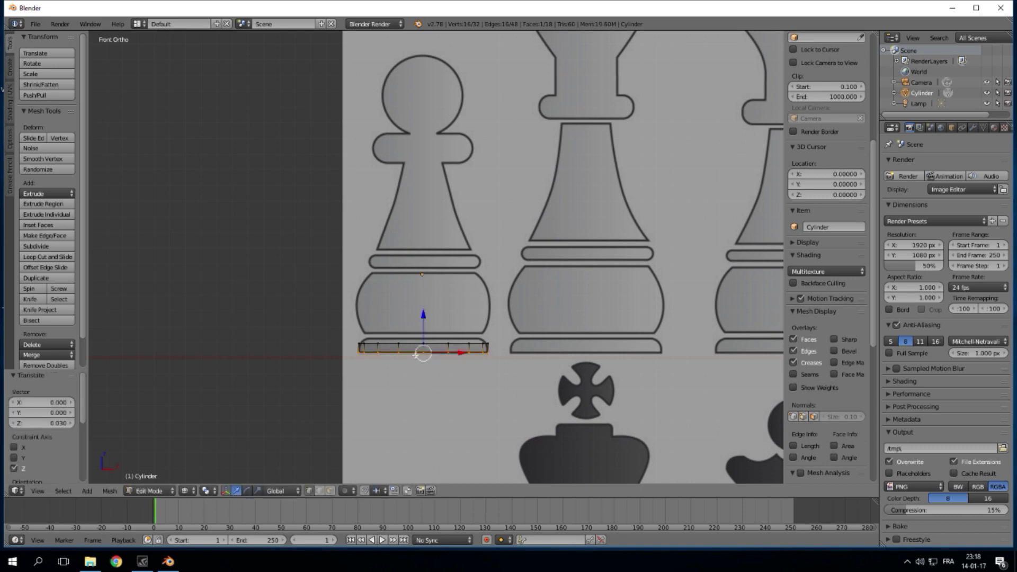
- Select only the mesh's top vertex ring, extrude it up by about 0.034 and scale the new ring to 0.9
{"action": "scroll", "coordinate": [437, 370], "scroll_direction": "up", "scroll_amount": 1}
{"action": "middle_click_drag", "start_coordinate": [551, 231], "coordinate": [589, 284], "text": "shift"}
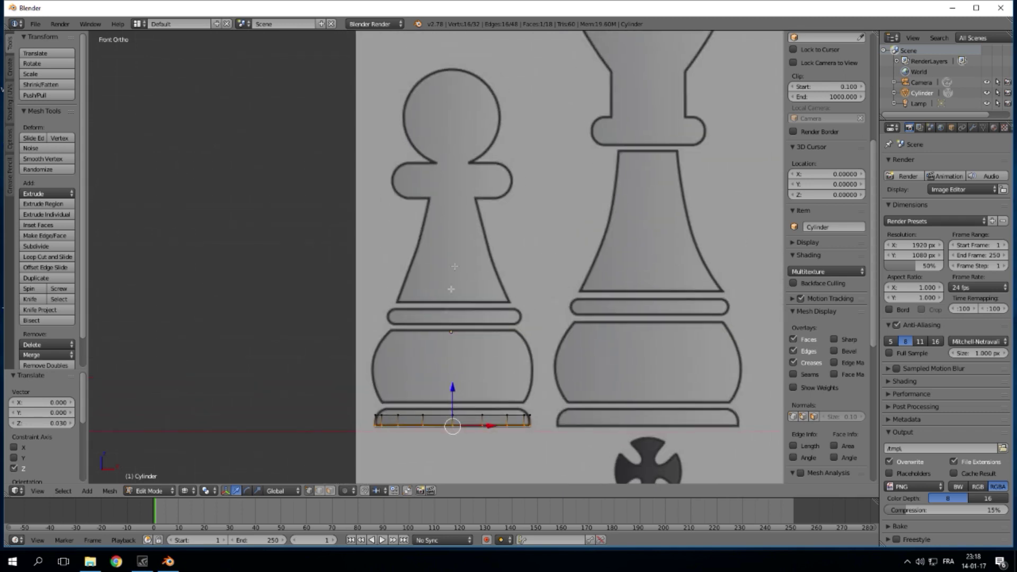
{"action": "right_click", "coordinate": [376, 415]}
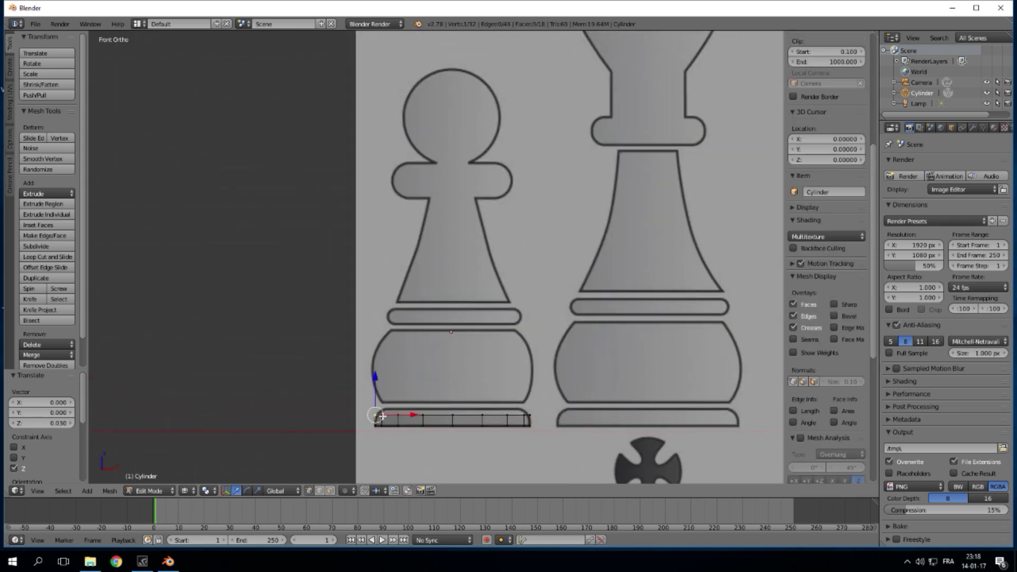
{"action": "key", "text": "b"}
{"action": "left_click_drag", "start_coordinate": [354, 397], "coordinate": [556, 422]}
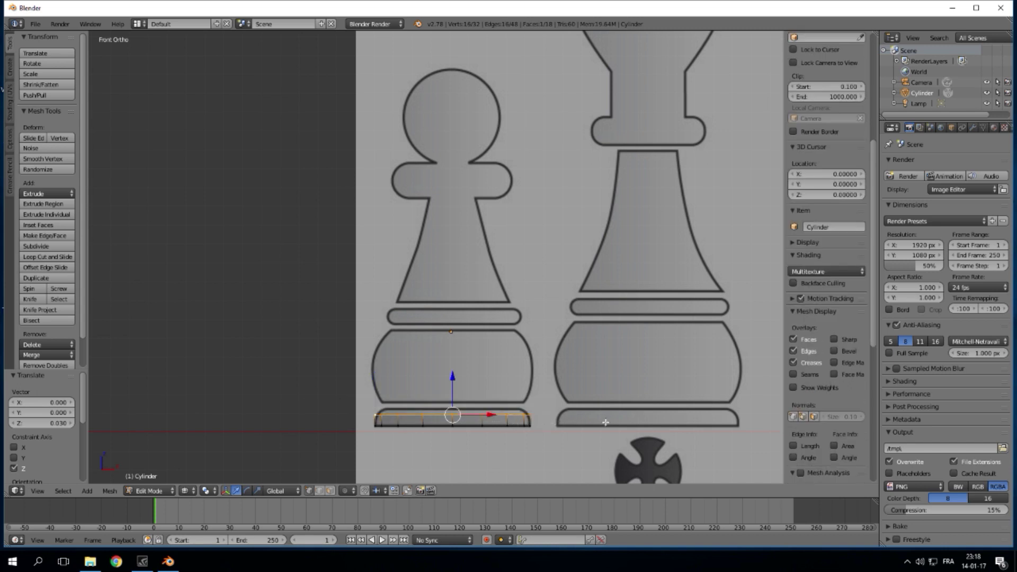
{"action": "key", "text": "e"}
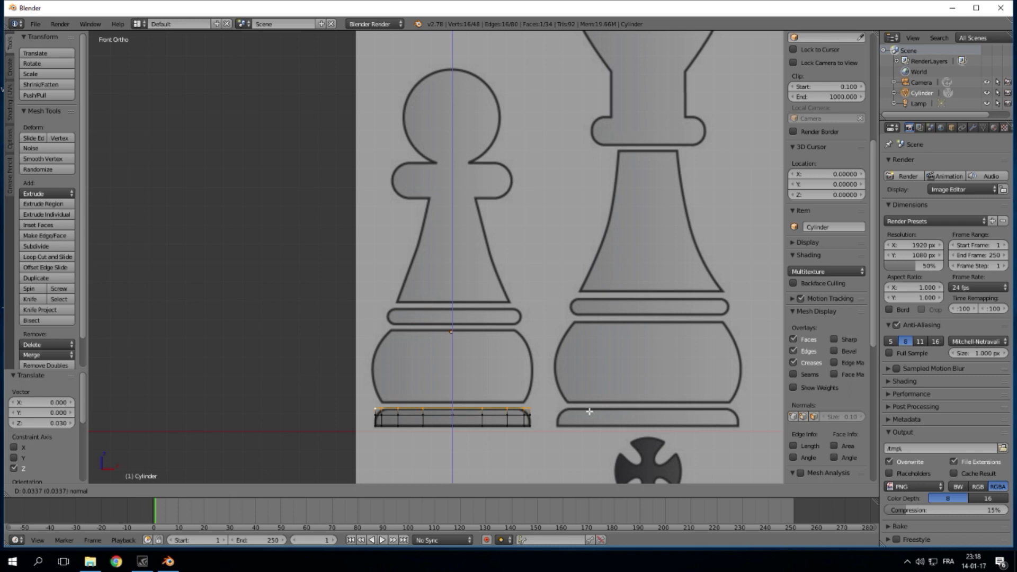
{"action": "left_click", "coordinate": [589, 411]}
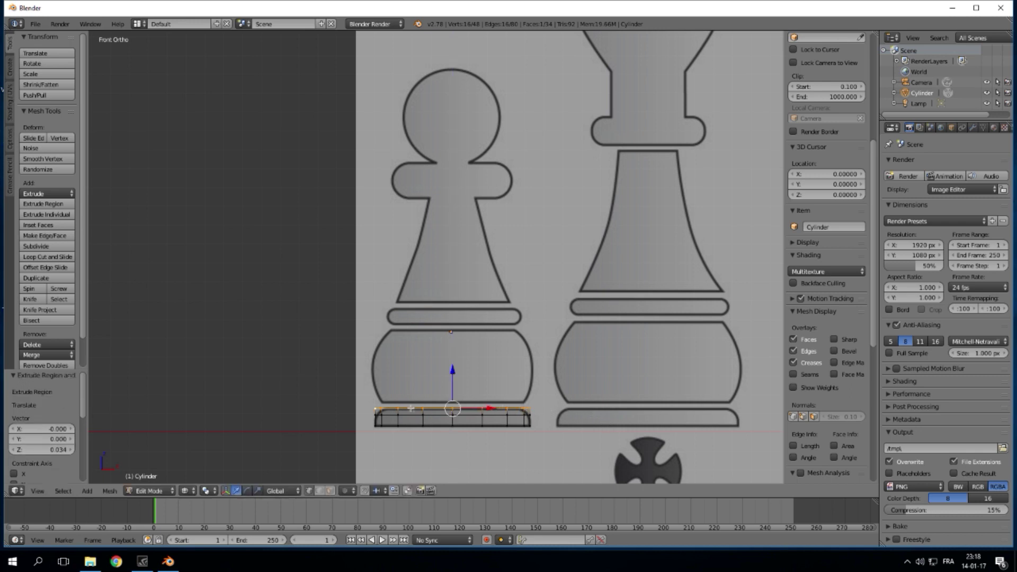
{"action": "key", "text": "s"}
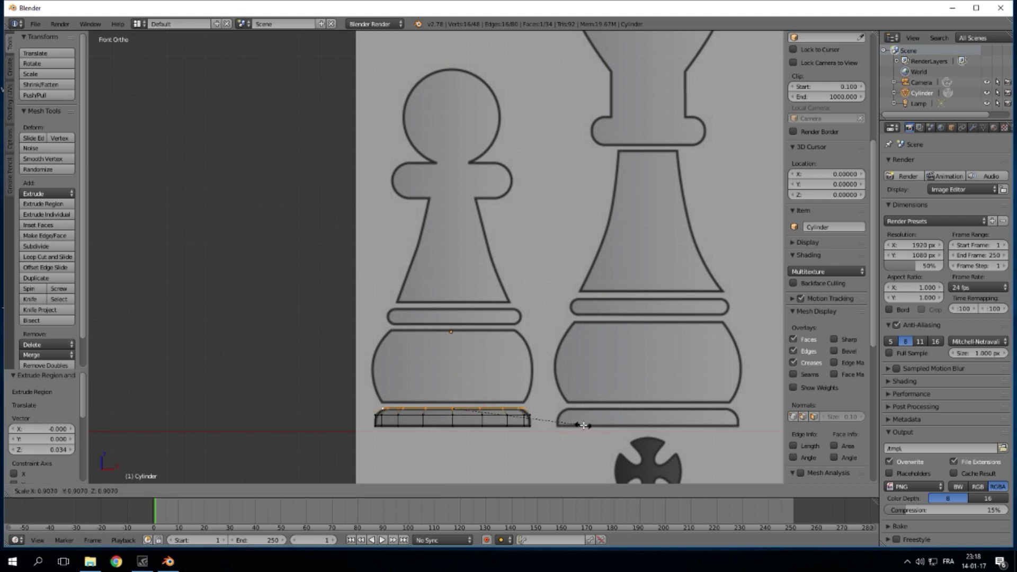
{"action": "type", "text": ".9"}
{"action": "key", "text": "Return"}
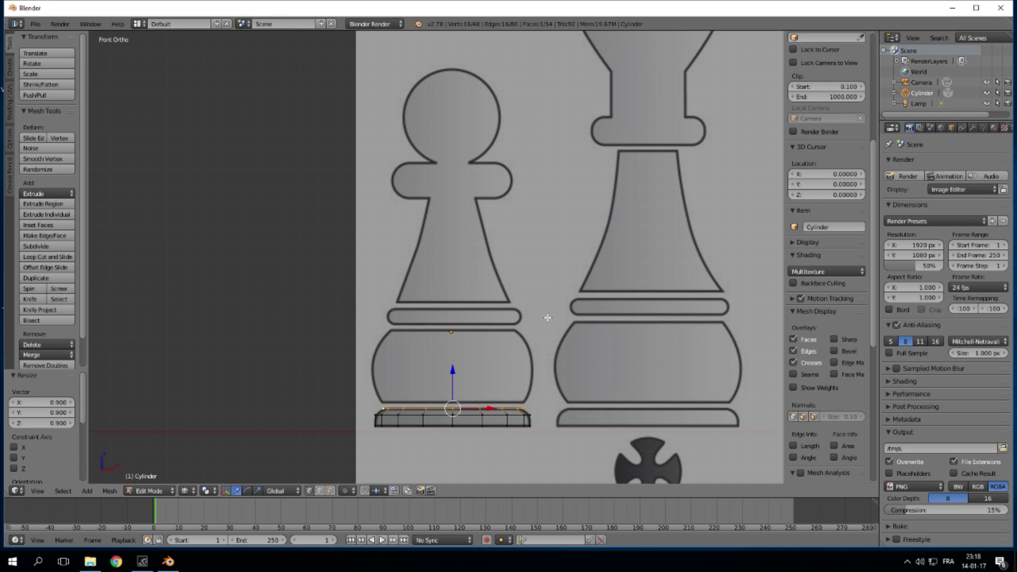
- Examine the base band's fit against the pawn outline and compare it with the other pieces in the reference image
{"action": "scroll", "coordinate": [548, 317], "scroll_direction": "up", "scroll_amount": 3}
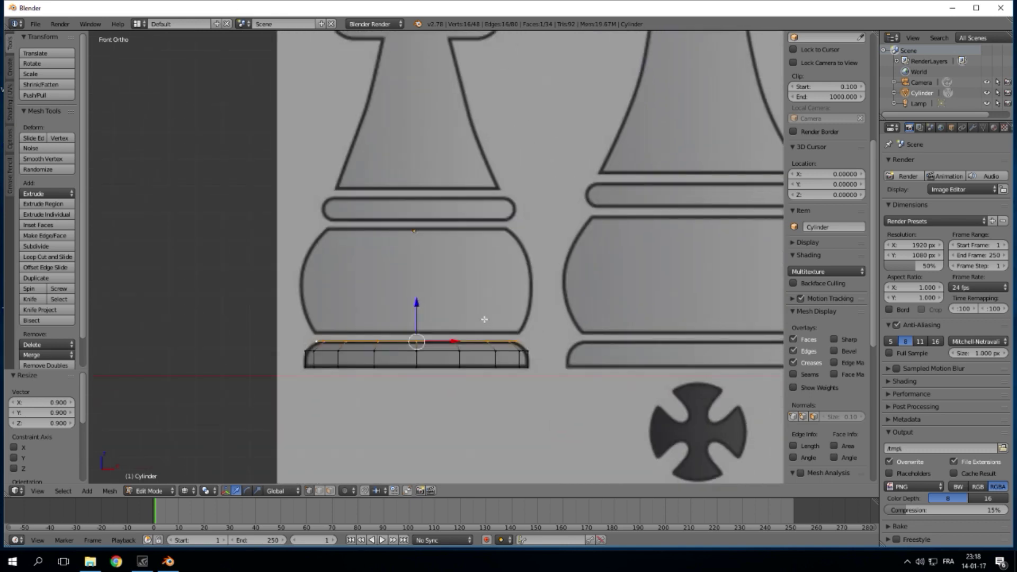
{"action": "mouse_move", "coordinate": [526, 303]}
{"action": "middle_mouse_down", "text": "shift"}
{"action": "mouse_move", "coordinate": [499, 360]}
{"action": "mouse_move", "coordinate": [524, 321]}
{"action": "middle_mouse_up", "text": "shift"}
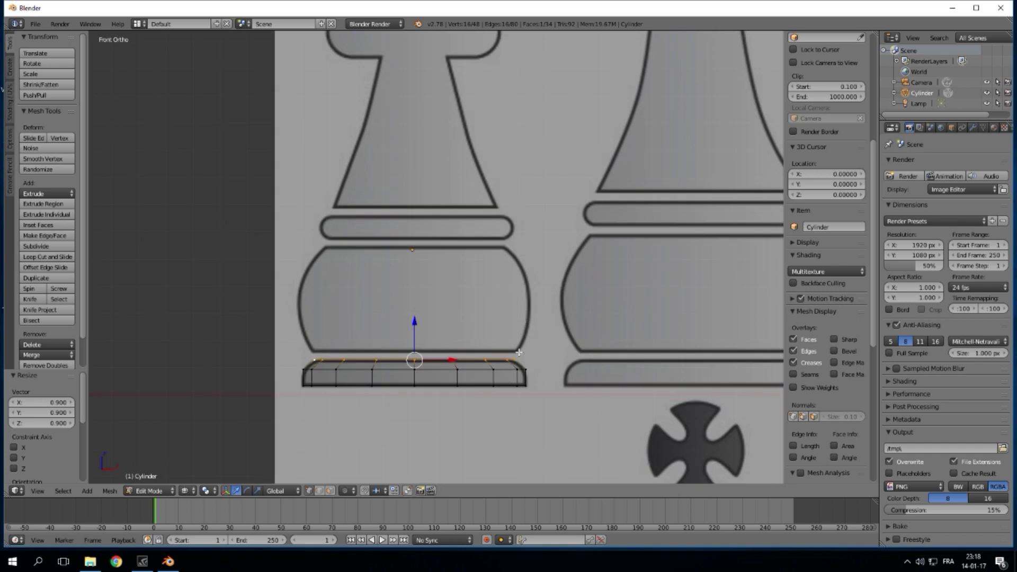
{"action": "scroll", "coordinate": [518, 352], "scroll_direction": "down", "scroll_amount": 6}
{"action": "scroll", "coordinate": [487, 291], "scroll_direction": "up", "scroll_amount": 3}
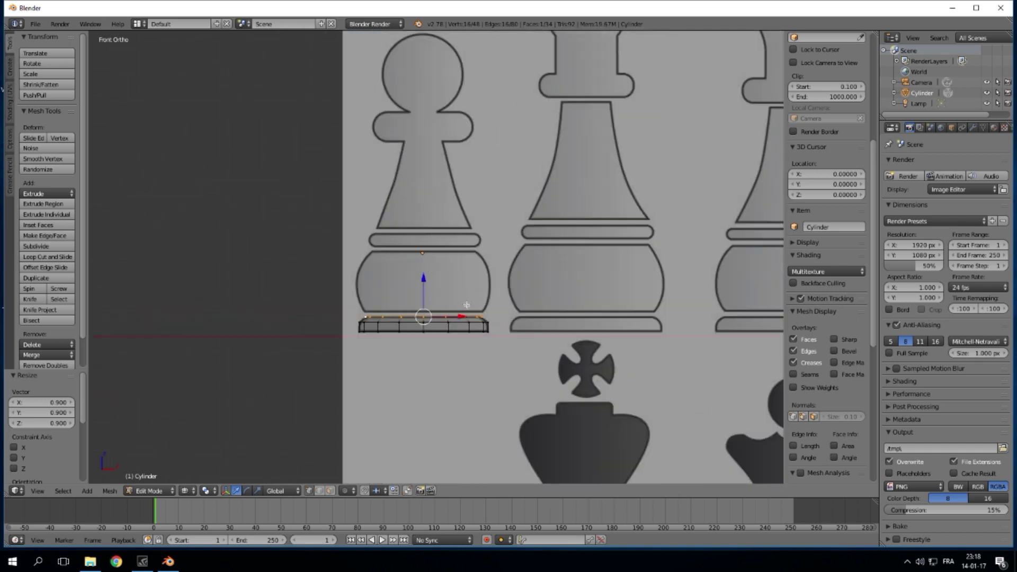
{"action": "scroll", "coordinate": [465, 318], "scroll_direction": "down", "scroll_amount": 4}
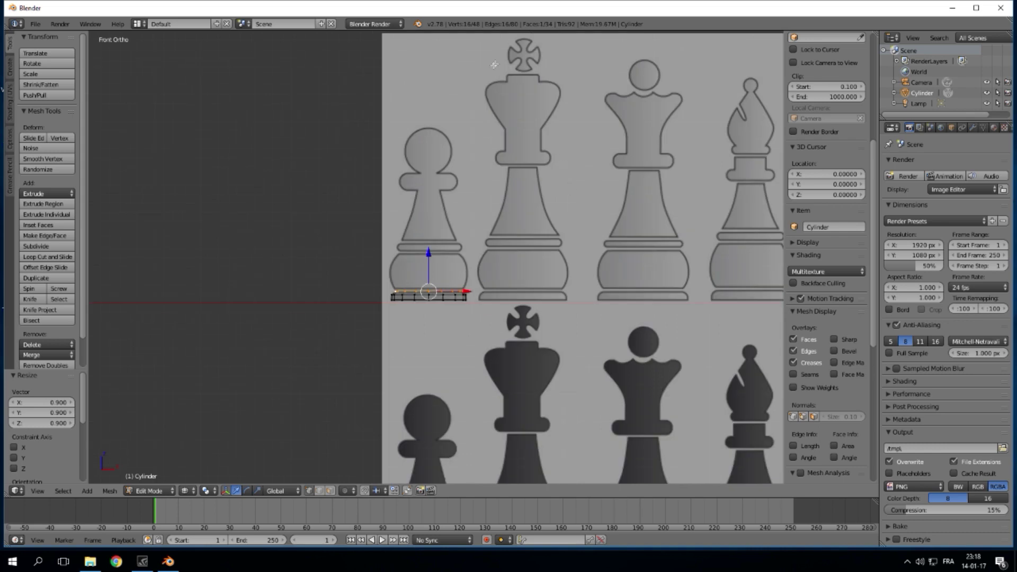
{"action": "scroll", "coordinate": [478, 307], "scroll_direction": "up", "scroll_amount": 4}
{"action": "scroll", "coordinate": [478, 307], "scroll_direction": "up", "scroll_amount": 3}
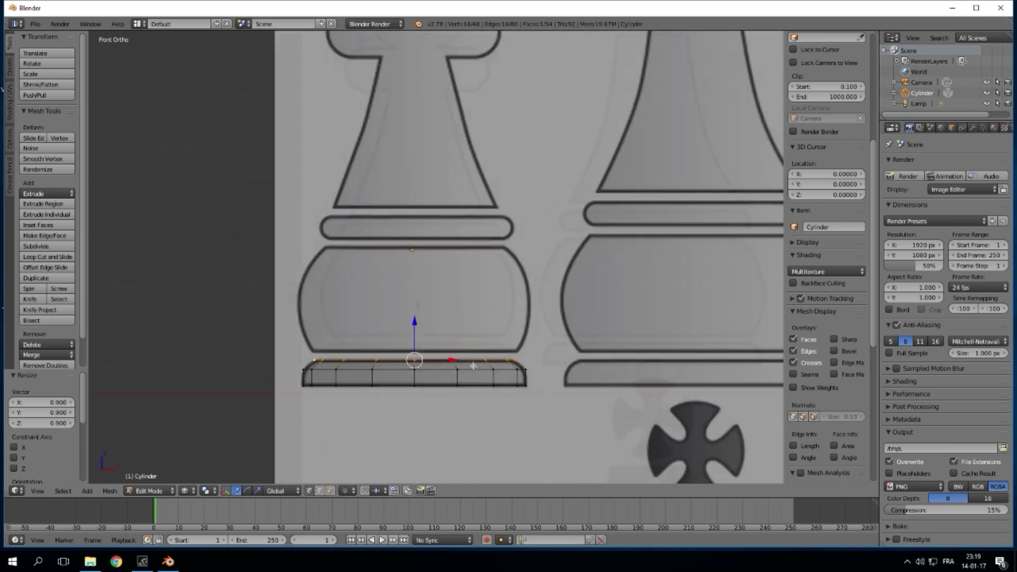
{"action": "scroll", "coordinate": [467, 359], "scroll_direction": "down", "scroll_amount": 3}
{"action": "scroll", "coordinate": [451, 329], "scroll_direction": "up", "scroll_amount": 4}
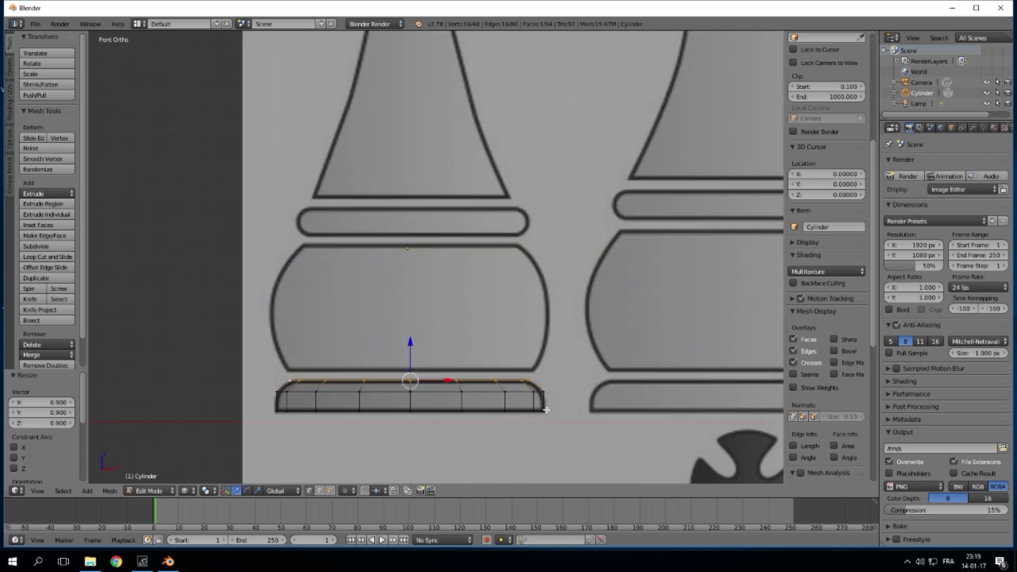
- Extrude the top ring up by about 0.029 to the rounded body's lower edge and scale it to about 1.024
{"action": "key", "text": "e"}
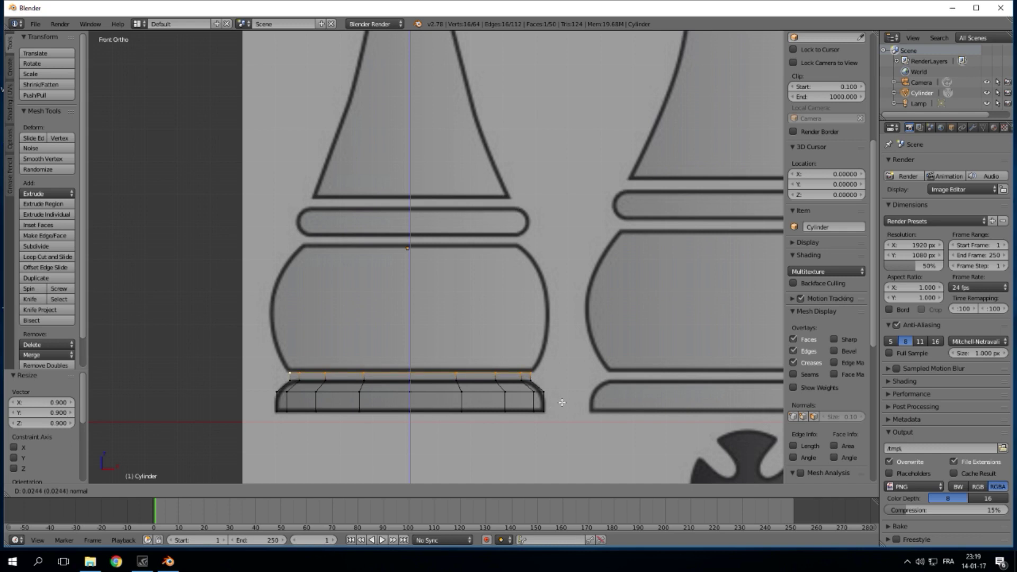
{"action": "left_click", "coordinate": [563, 401]}
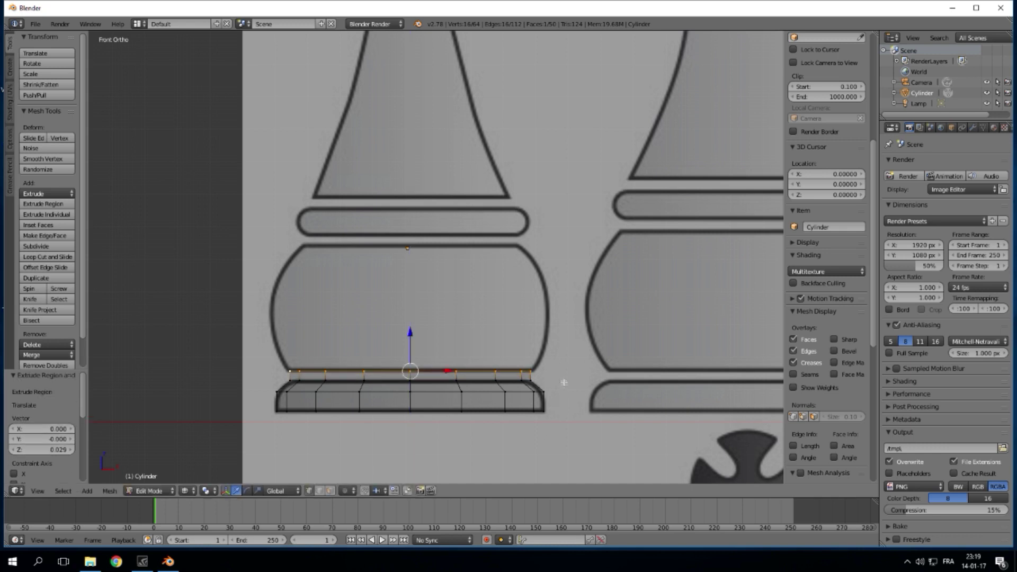
{"action": "key", "text": "s"}
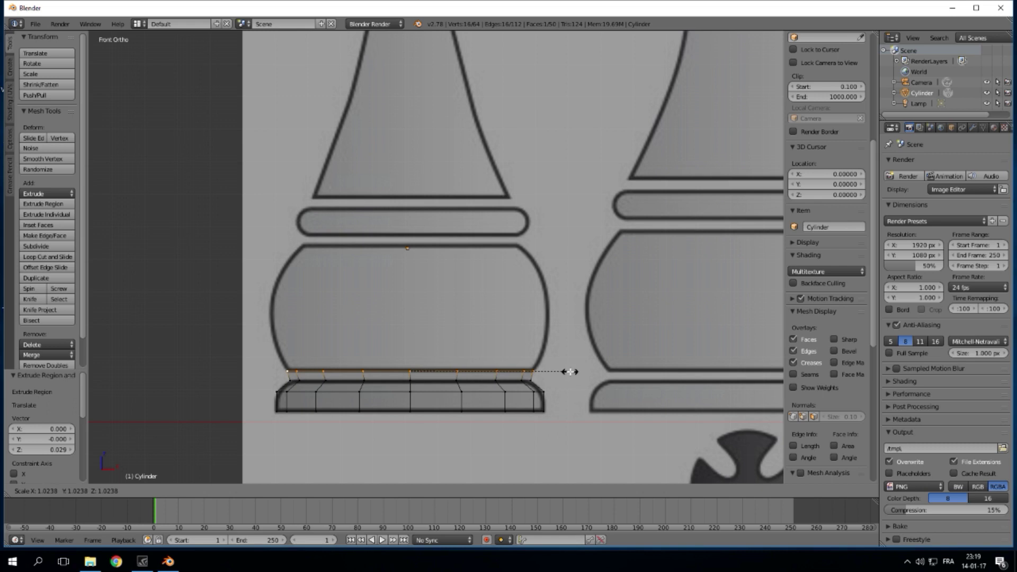
{"action": "left_click", "coordinate": [570, 372]}
- Extrude the ring up by about 0.169 to the rounded body's widest part and scale it to about 1.124
{"action": "key", "text": "e"}
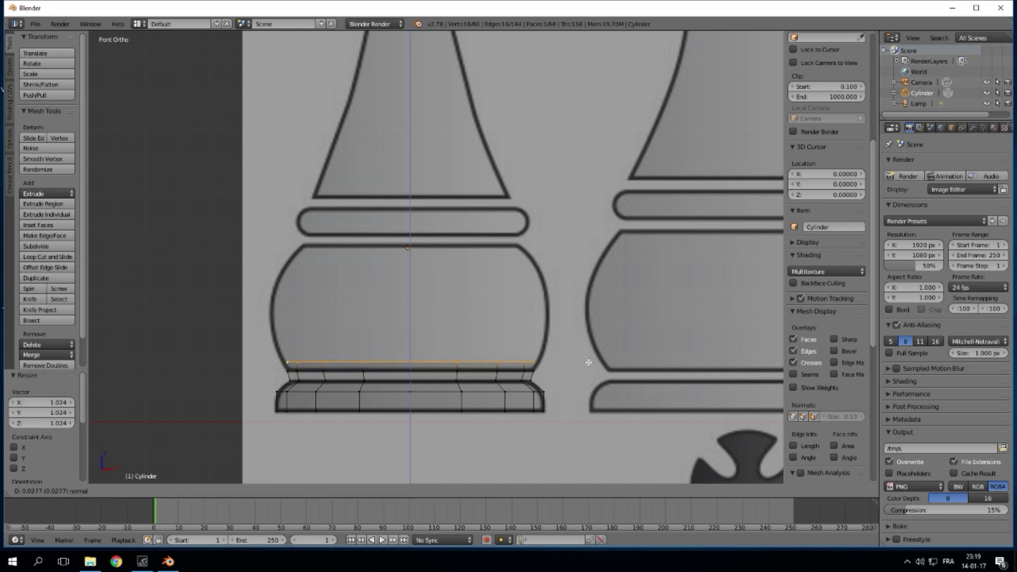
{"action": "left_click", "coordinate": [615, 321]}
{"action": "key", "text": "s"}
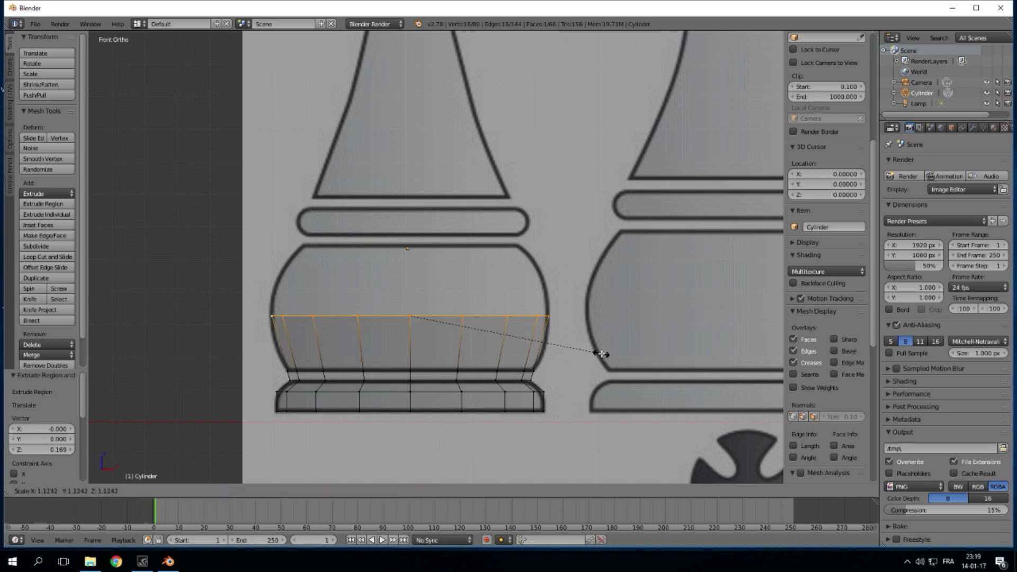
{"action": "left_click", "coordinate": [601, 354]}
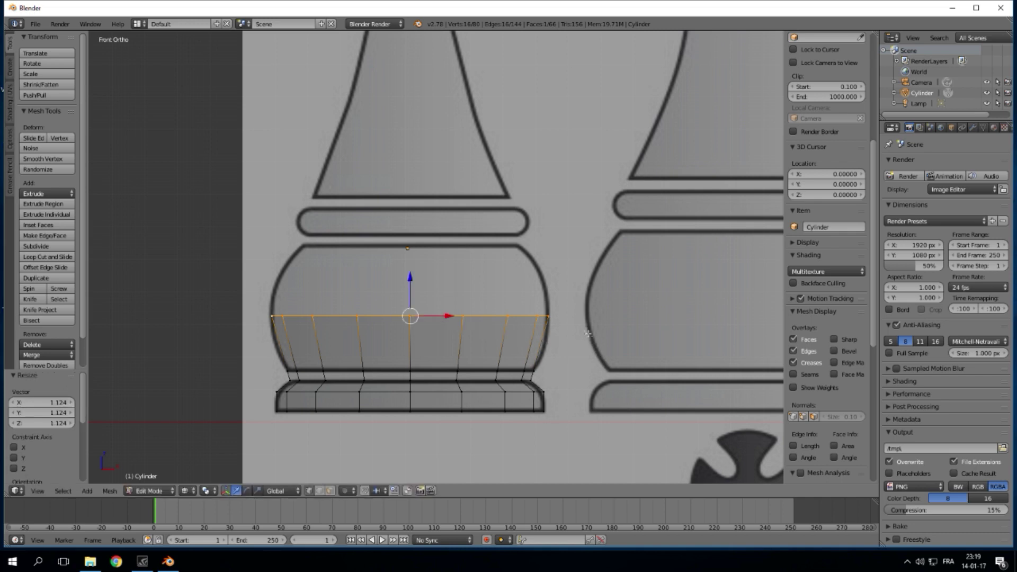
- Extrude the ring up by about 0.213 to the rounded body's upper edge and scale it to about 0.78
{"action": "key", "text": "e"}
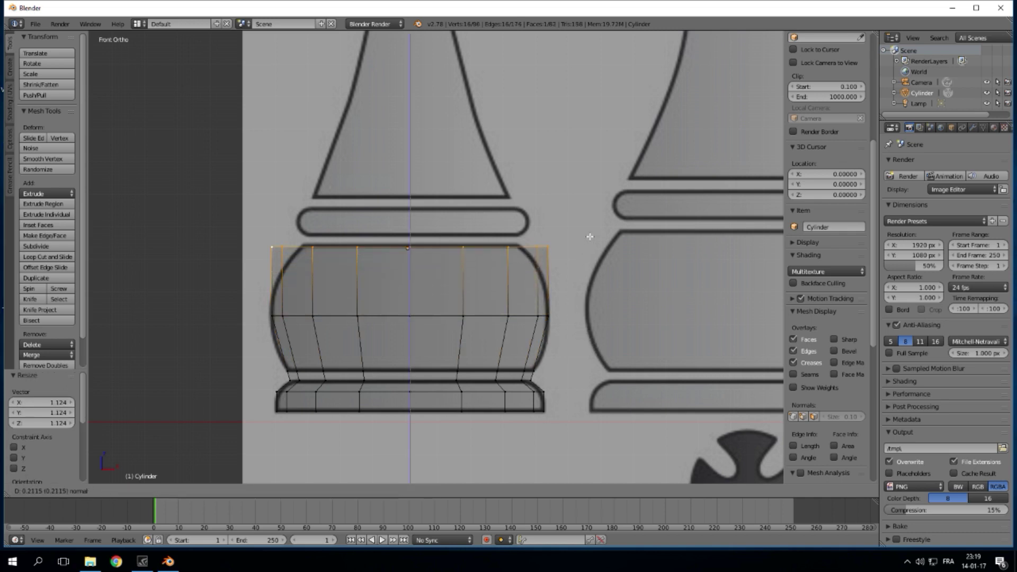
{"action": "left_click", "coordinate": [589, 236]}
{"action": "key", "text": "s"}
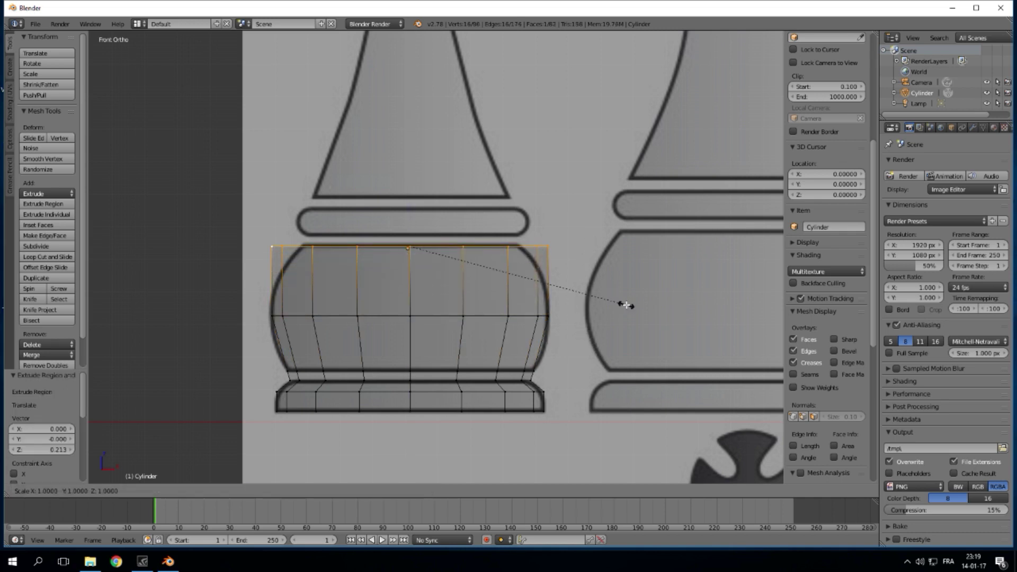
{"action": "left_click", "coordinate": [578, 295]}
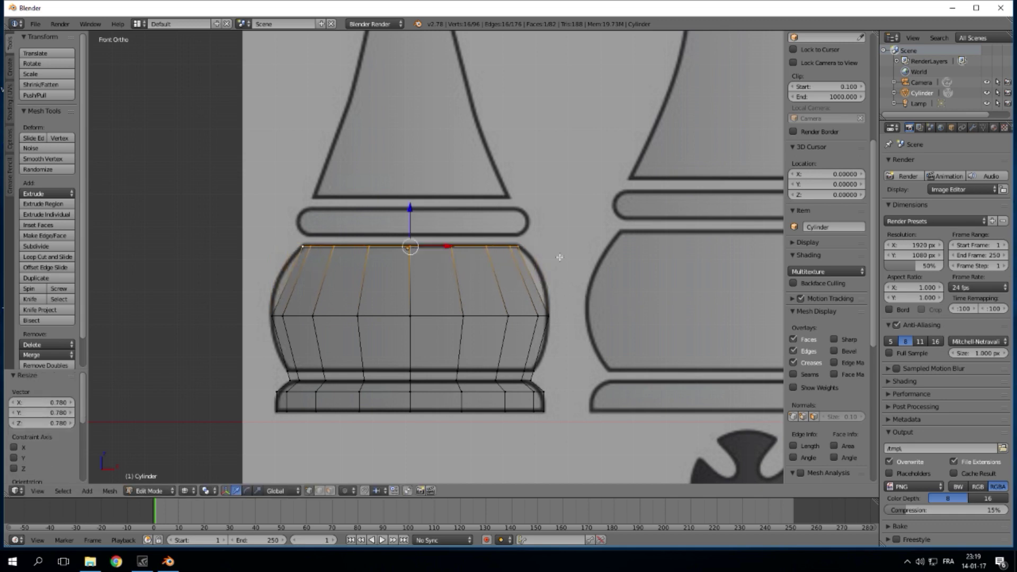
- Try extruding the rounded body's top ring up by about 0.172 past the narrow collar and scaling it inward
{"action": "scroll", "coordinate": [438, 271], "scroll_direction": "down", "scroll_amount": 2}
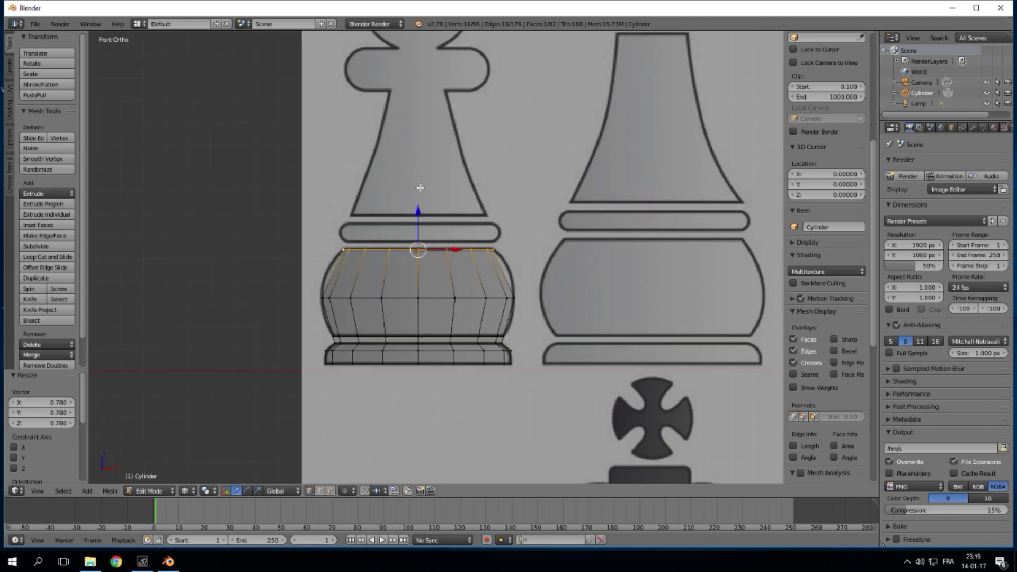
{"action": "scroll", "coordinate": [420, 192], "scroll_direction": "up", "scroll_amount": 2}
{"action": "middle_click_drag", "start_coordinate": [414, 223], "coordinate": [507, 306], "text": "shift"}
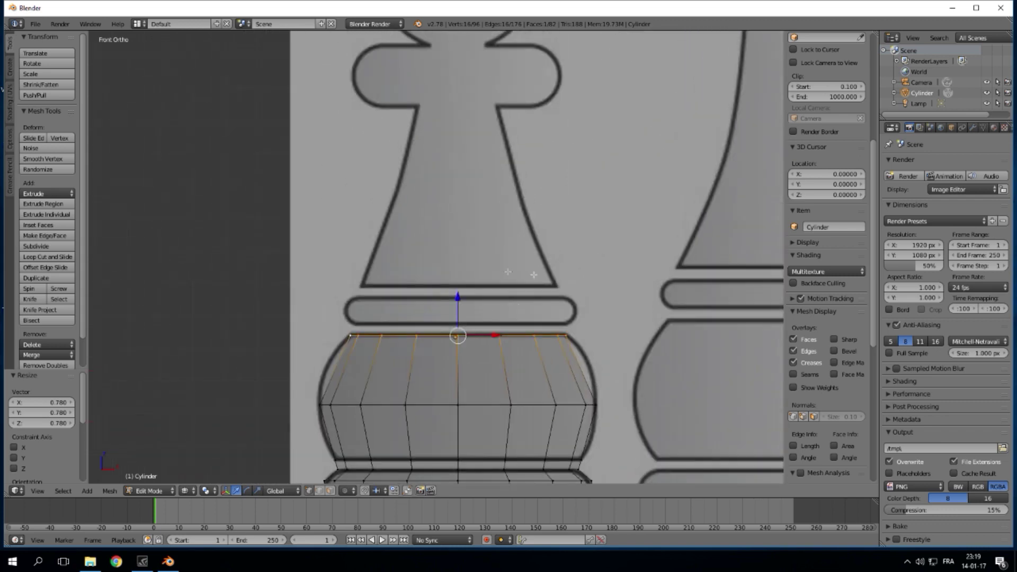
{"action": "key", "text": "e"}
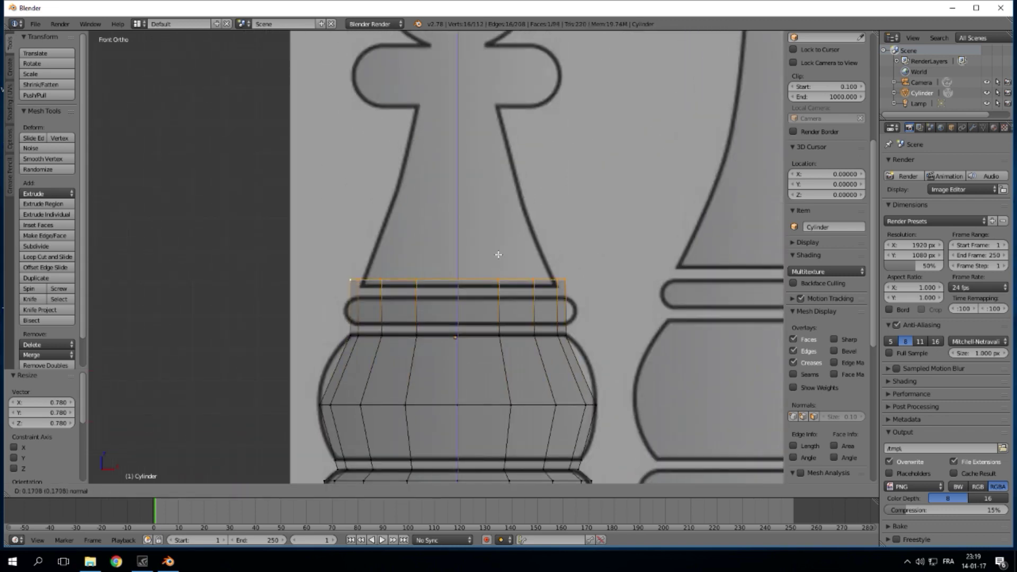
{"action": "left_click", "coordinate": [499, 254]}
{"action": "key", "text": "s"}
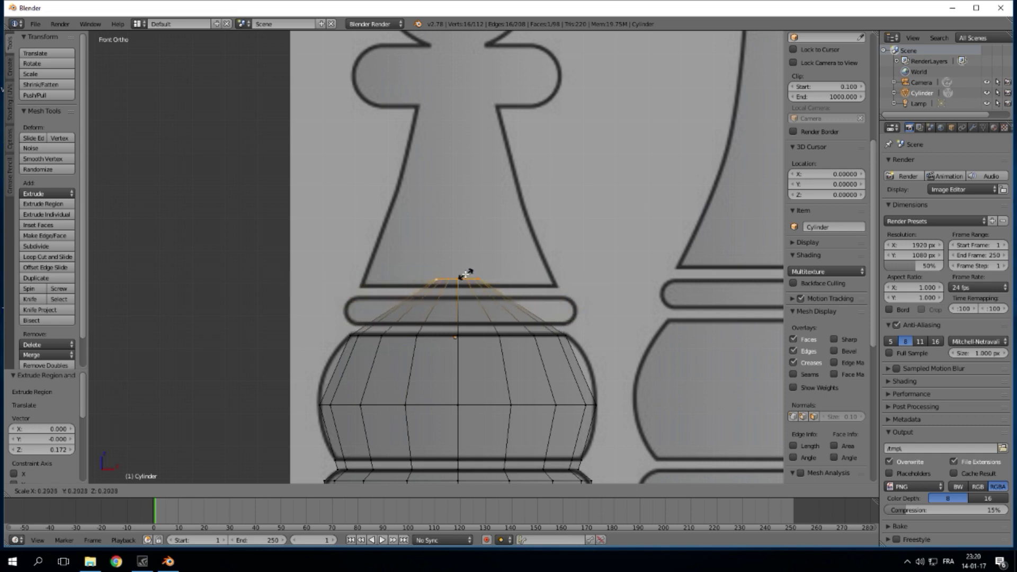
{"action": "right_click", "coordinate": [461, 275]}
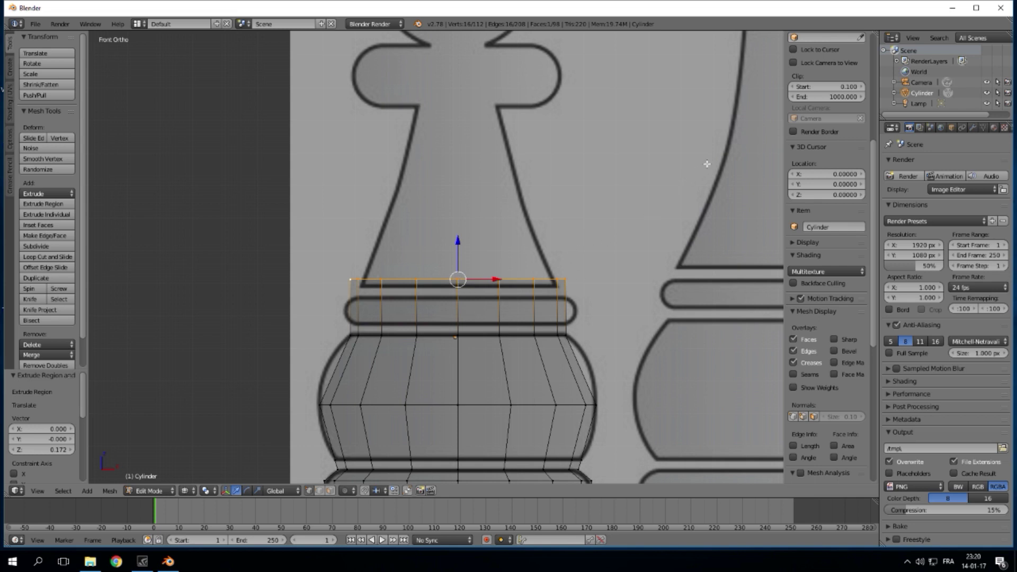
{"action": "key", "text": "s"}
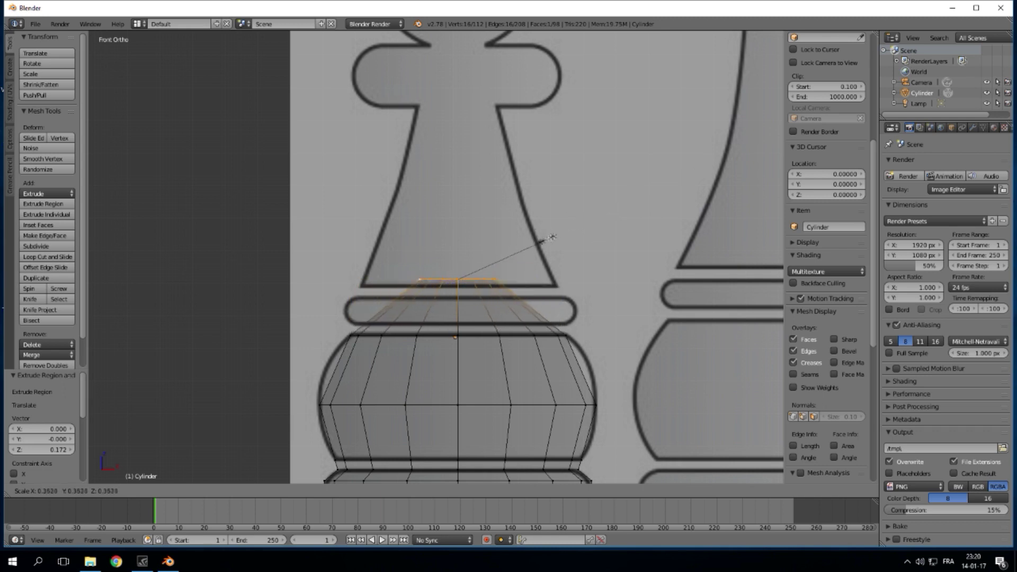
{"action": "key", "text": "Escape"}
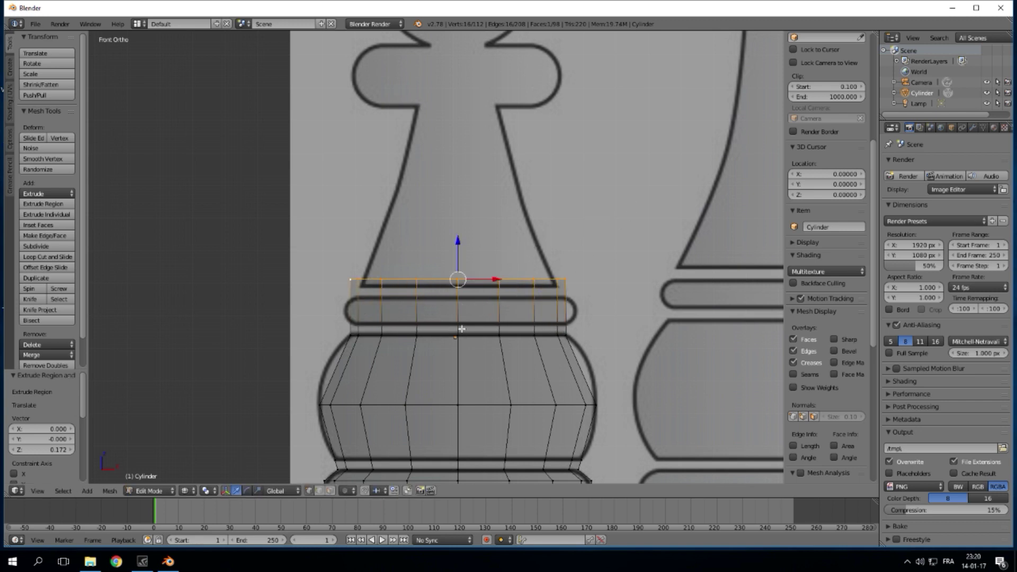
- Undo the last extrusion and the scaling before it, and rescale the rounded body's top ring to about 0.786
{"action": "key", "text": "ctrl+z"}
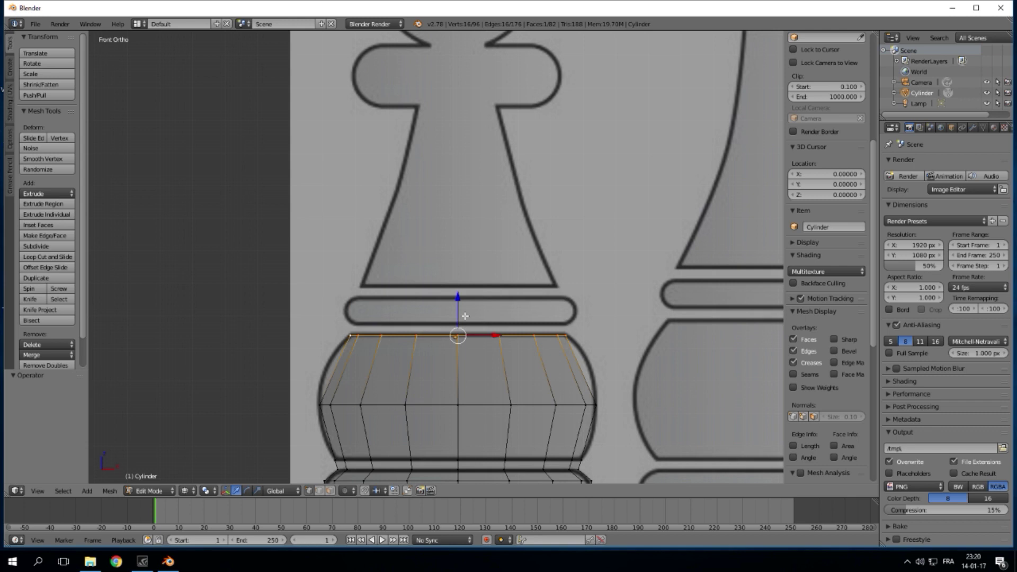
{"action": "key", "text": "ctrl+z"}
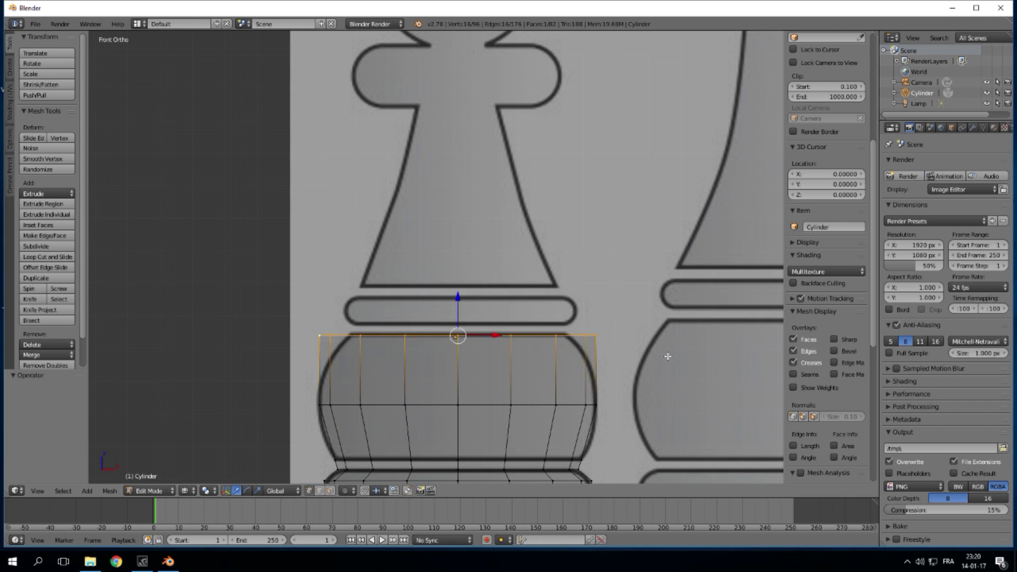
{"action": "key", "text": "s"}
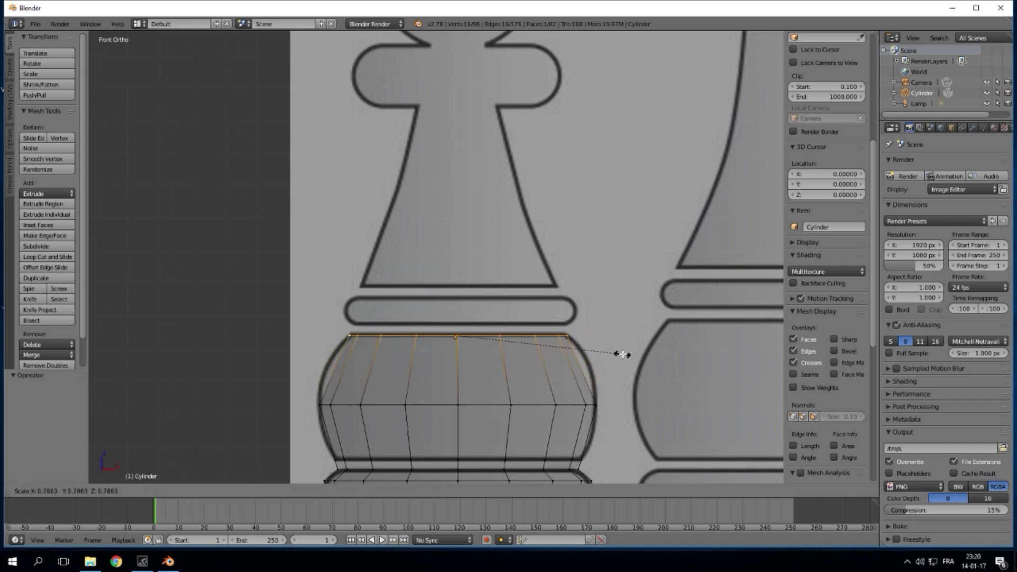
{"action": "left_click", "coordinate": [623, 354]}
- Extrude the top ring up by about 0.034, then by 0.039 to the lower collar's middle, and scale it to about 1.066
{"action": "key", "text": "e"}
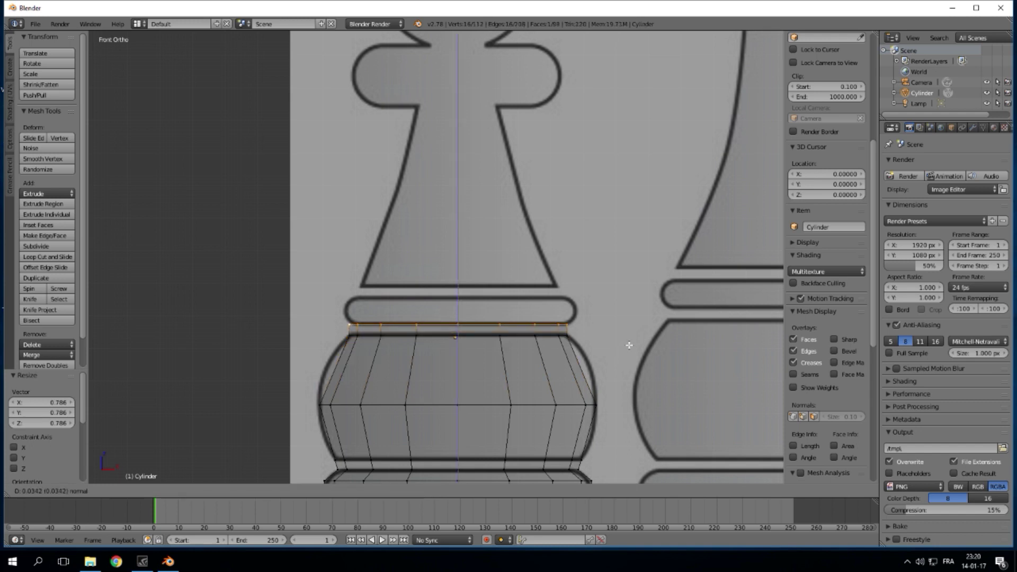
{"action": "left_click", "coordinate": [627, 346]}
{"action": "key", "text": "e"}
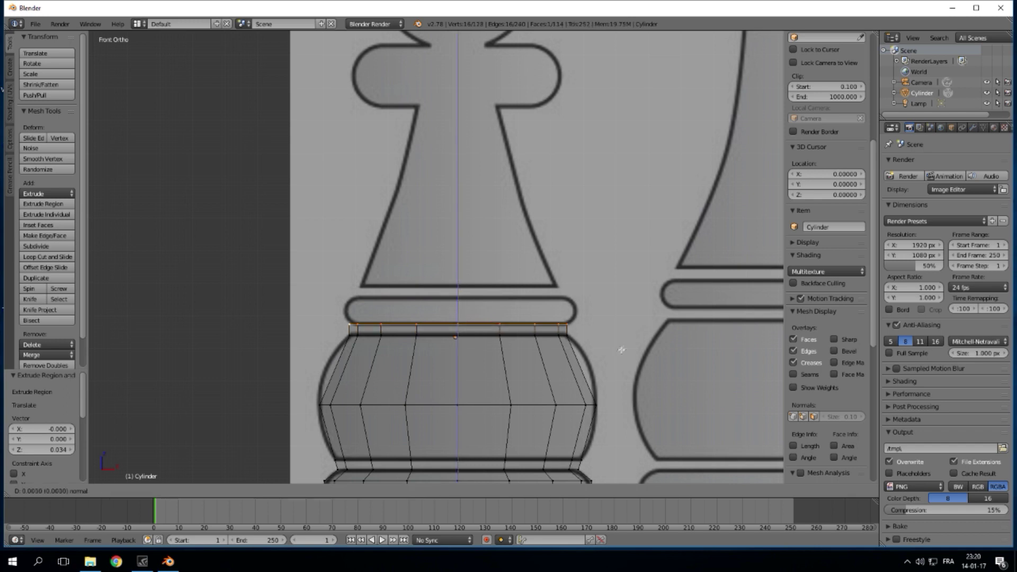
{"action": "left_click", "coordinate": [631, 343]}
{"action": "key", "text": "s"}
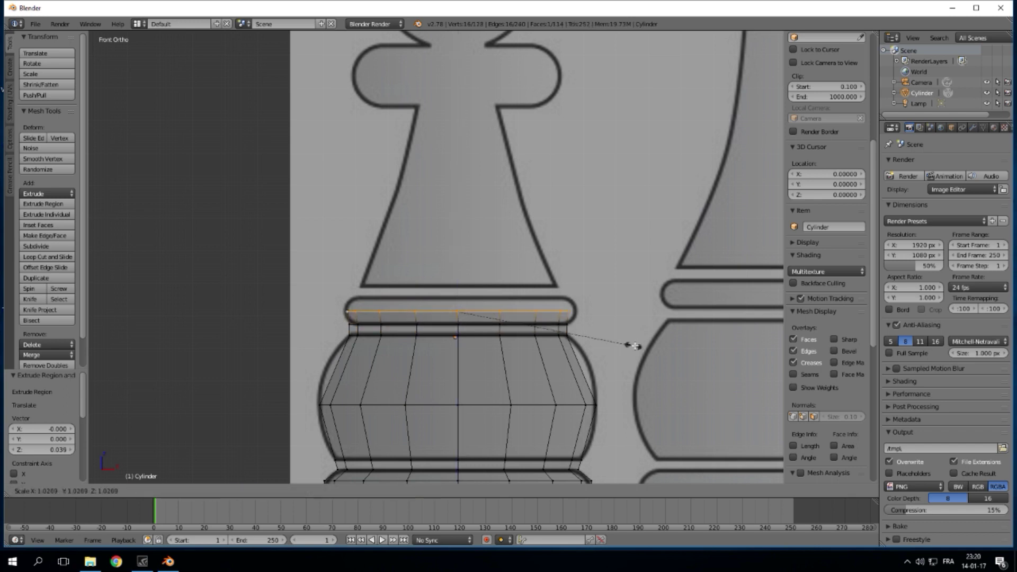
{"action": "left_click", "coordinate": [640, 346]}
- Extrude the ring up by about 0.042 to the lower collar's upper edge and scale it to about 0.897
{"action": "key", "text": "e"}
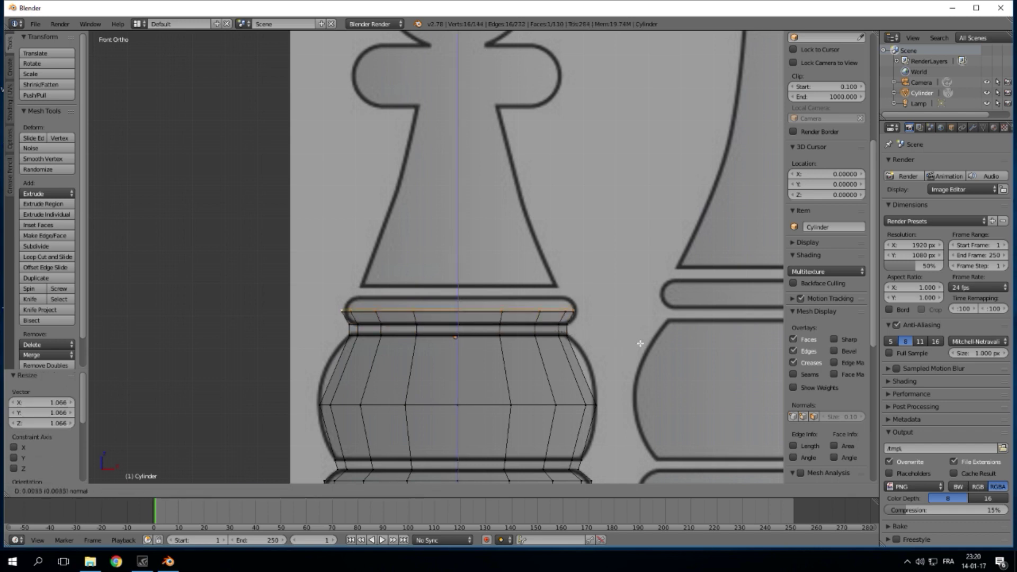
{"action": "left_click", "coordinate": [656, 339]}
{"action": "key", "text": "s"}
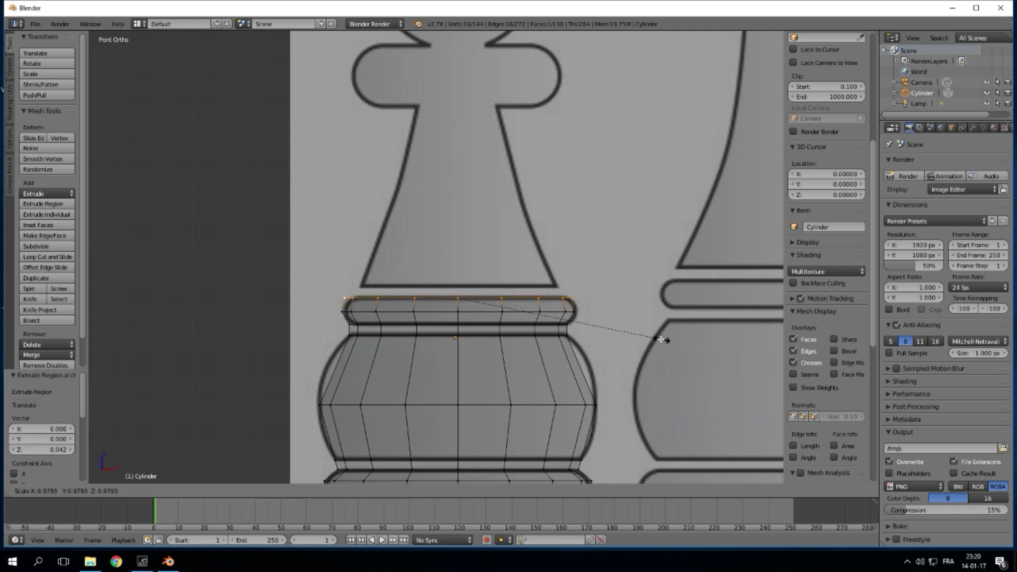
{"action": "left_click", "coordinate": [644, 337]}
- Extrude the ring up by about 0.039 to the base of the tapered neck and scale it to about 0.937
{"action": "key", "text": "e"}
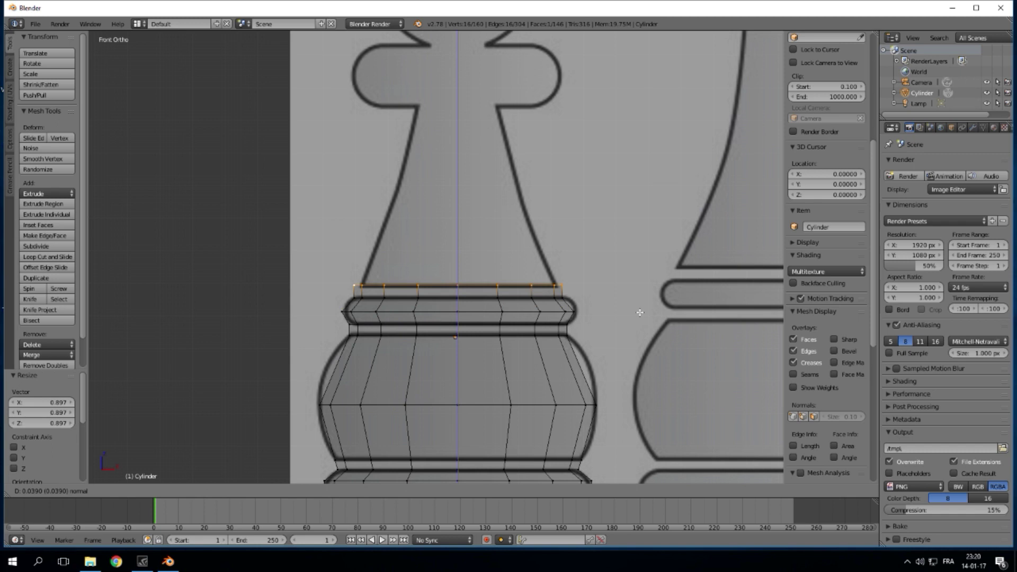
{"action": "left_click", "coordinate": [640, 313]}
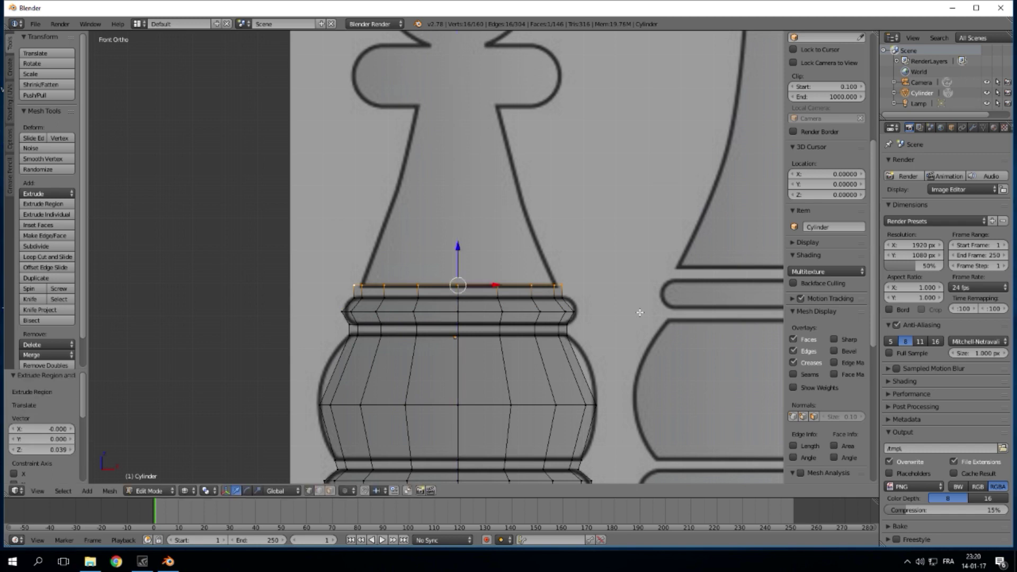
{"action": "key", "text": "s"}
{"action": "left_click", "coordinate": [662, 297]}
- Extrude the ring up by about 0.312 to the middle of the tapered neck and scale it to about 0.622
{"action": "middle_click_drag", "start_coordinate": [623, 321], "coordinate": [578, 356], "text": "shift"}
{"action": "key", "text": "e"}
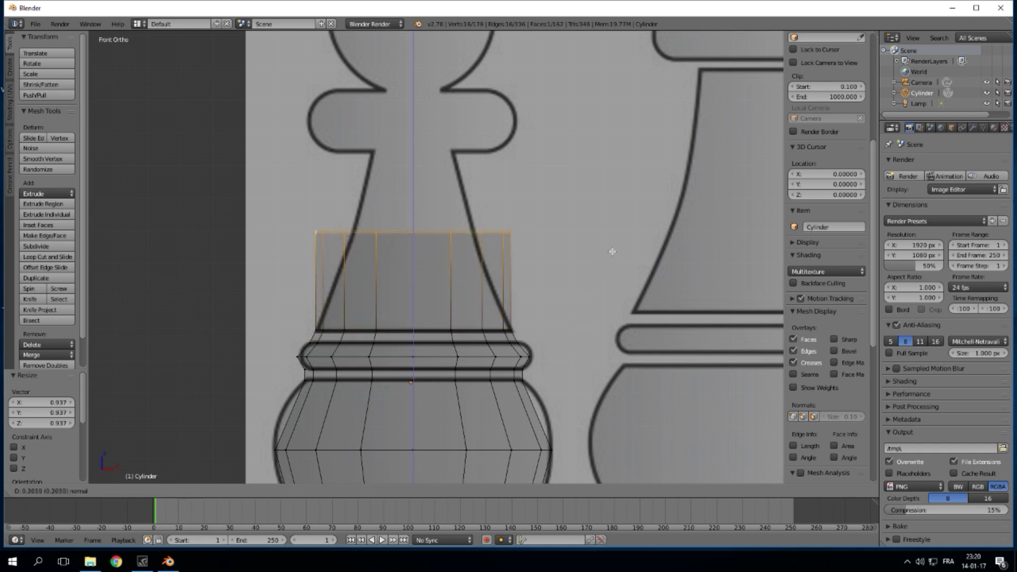
{"action": "left_click", "coordinate": [613, 250]}
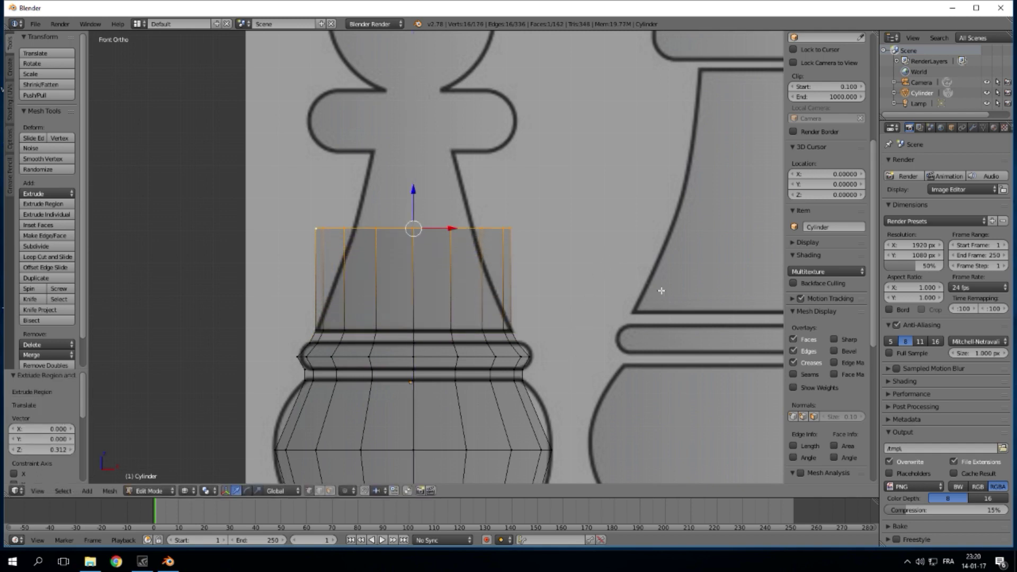
{"action": "key", "text": "s"}
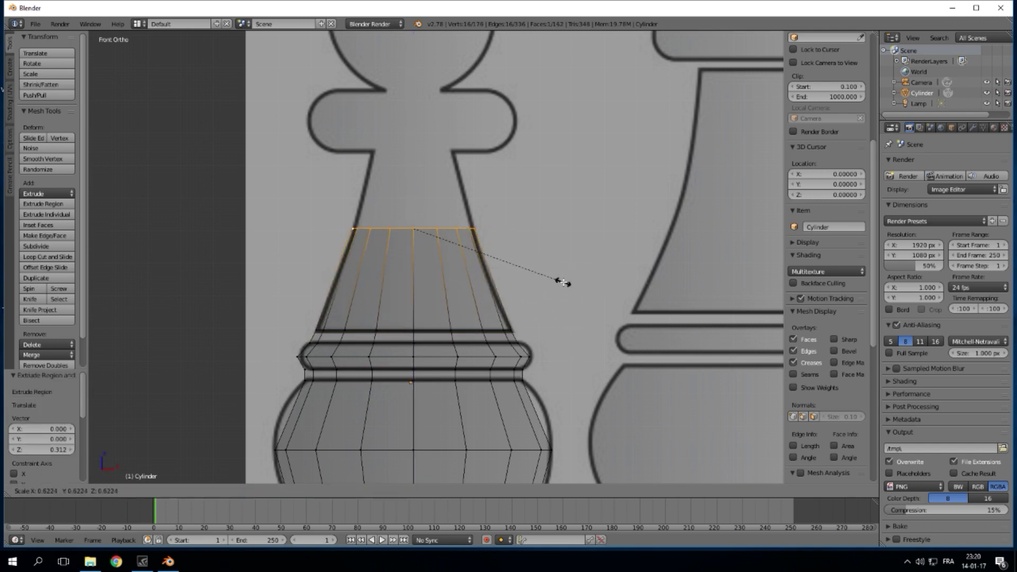
{"action": "left_click", "coordinate": [563, 282]}
- Extrude the ring up by about 0.239 to the top of the tapered neck and scale it to about 0.665
{"action": "key", "text": "e"}
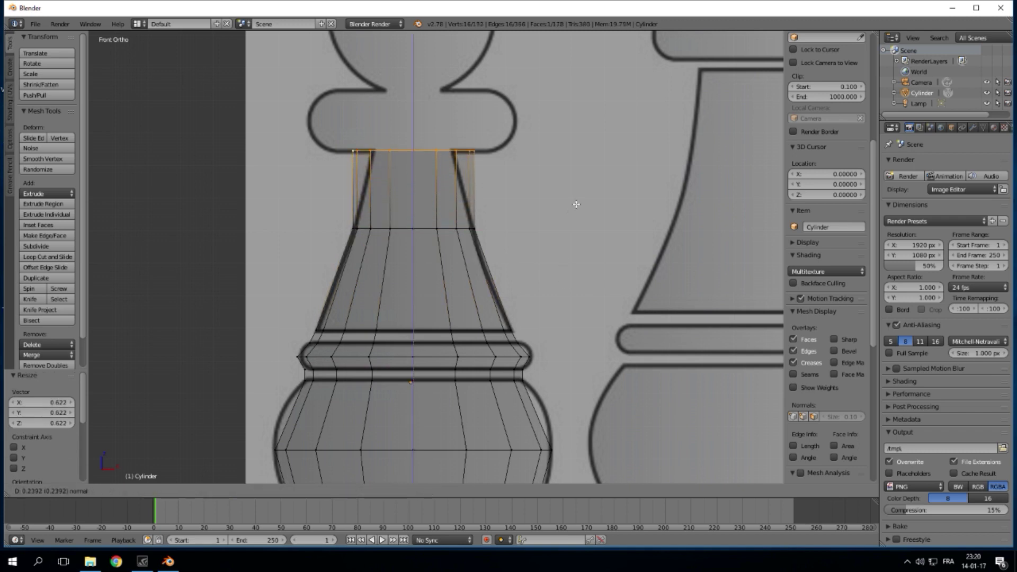
{"action": "left_click", "coordinate": [589, 222]}
{"action": "key", "text": "s"}
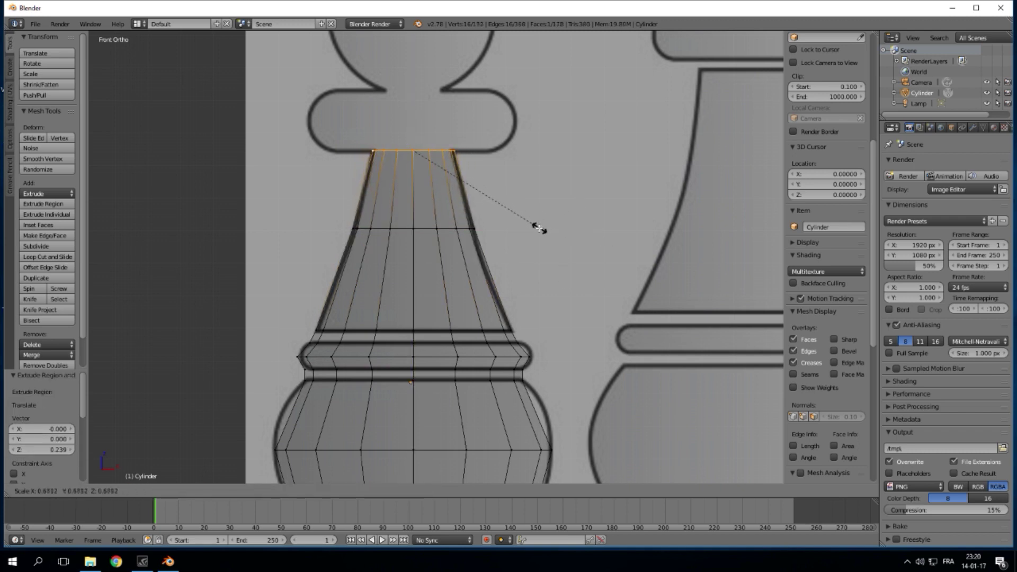
{"action": "left_click", "coordinate": [538, 228]}
- Extrude the neck's top ring in place and scale it outward to about 1.994 to form the upper collar's underside
{"action": "middle_click_drag", "start_coordinate": [540, 231], "coordinate": [598, 398], "text": "shift"}
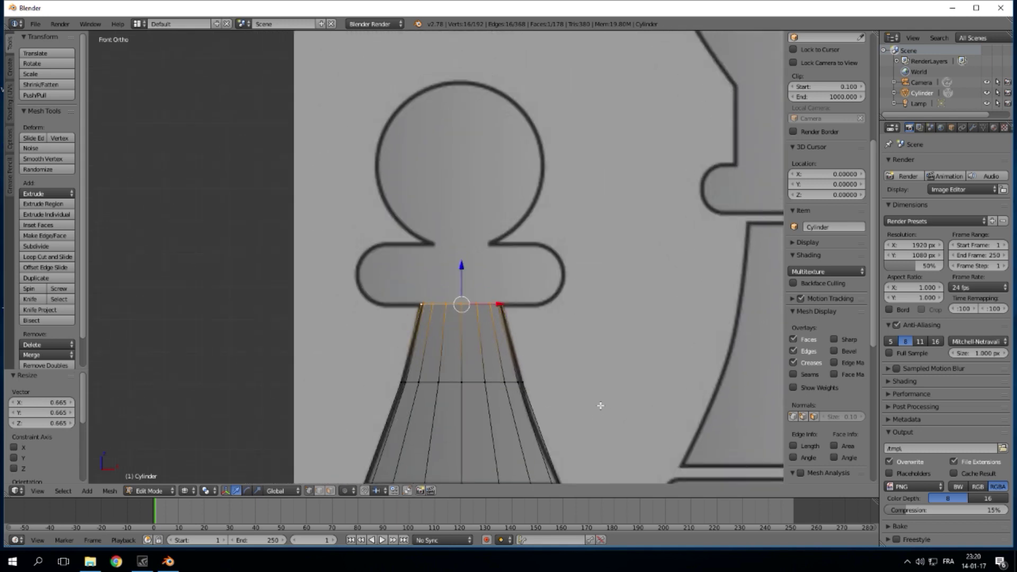
{"action": "key", "text": "e"}
{"action": "right_click", "coordinate": [554, 331]}
{"action": "key", "text": "s"}
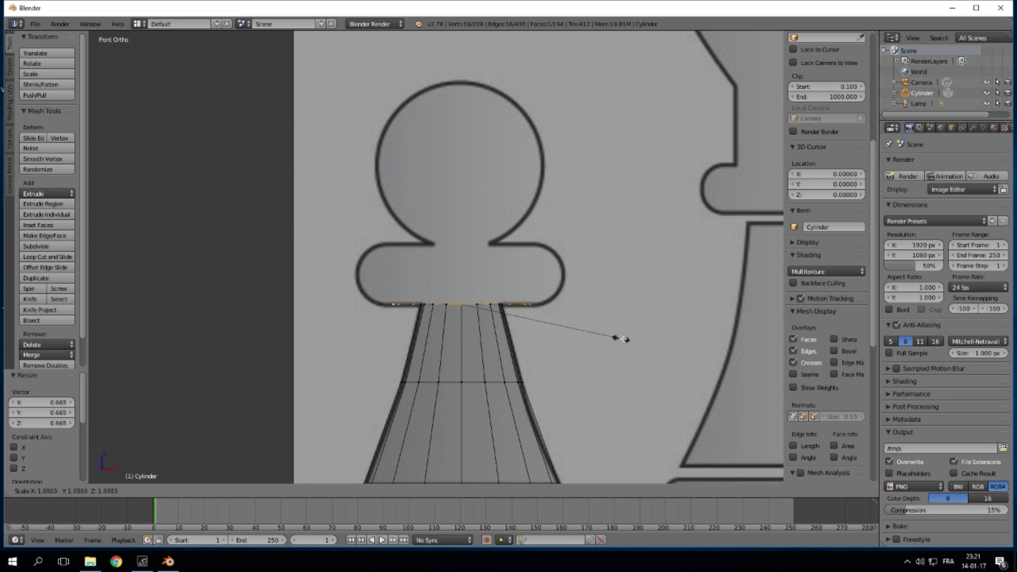
{"action": "left_click", "coordinate": [649, 343]}
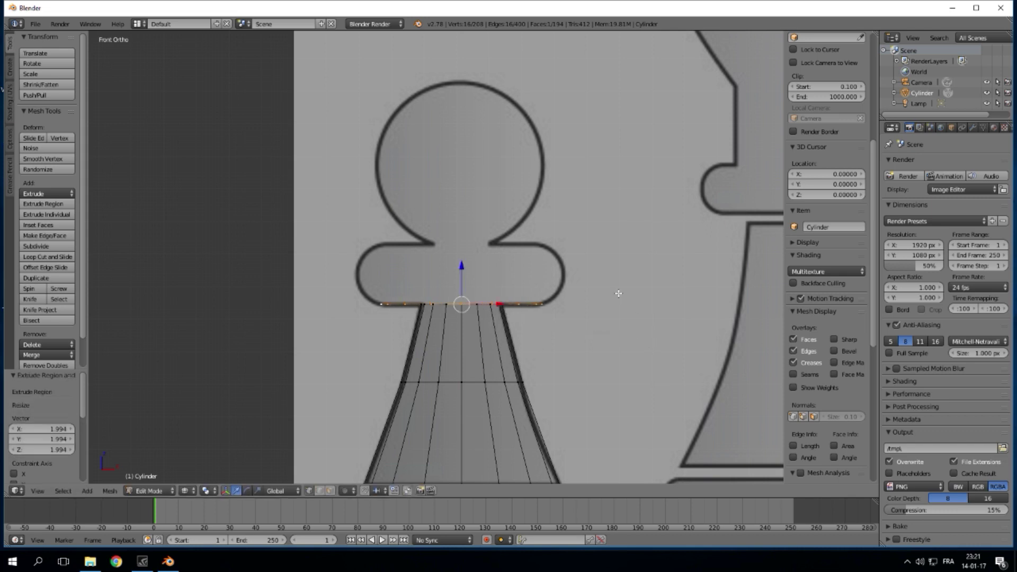
- Extrude the ring up by about 0.062 and scale it to about 1.264 to reach the upper collar's full width
{"action": "key", "text": "e"}
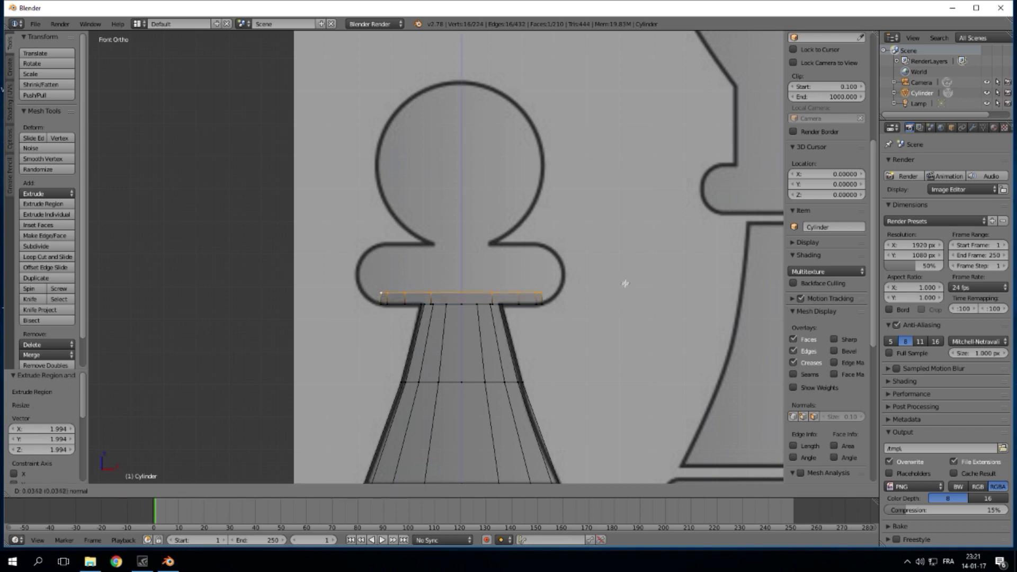
{"action": "left_click", "coordinate": [626, 286]}
{"action": "key", "text": "s"}
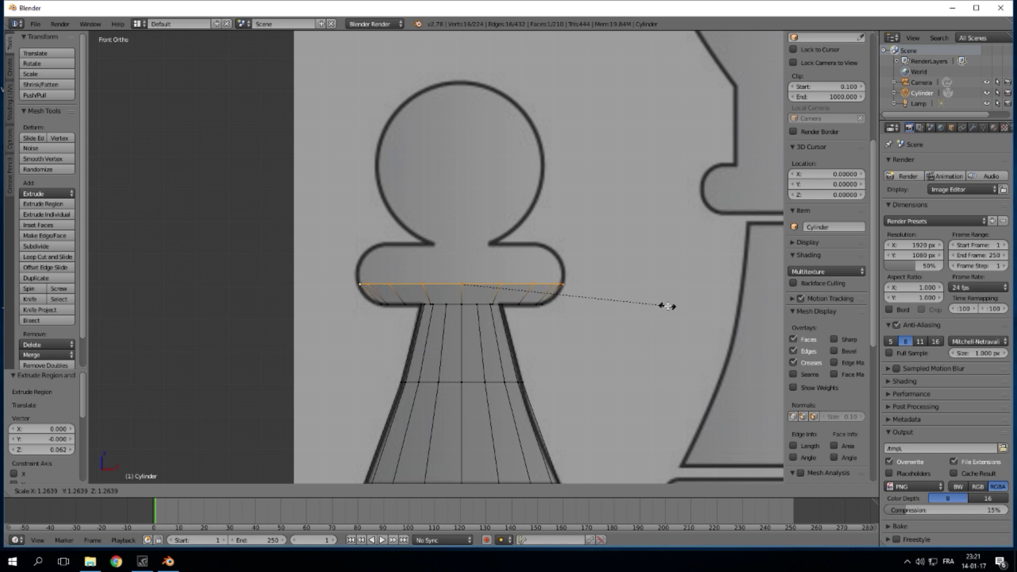
{"action": "left_click", "coordinate": [669, 304]}
- Extrude the ring up along the upper collar's side, extrude again by about 0.052 to its upper edge, and scale that to about 0.779
{"action": "key", "text": "e"}
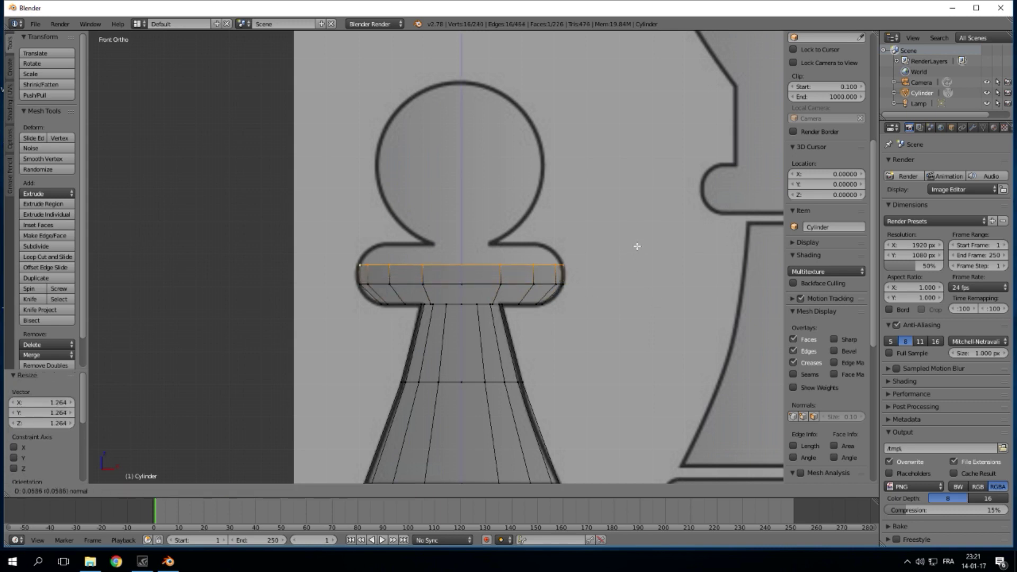
{"action": "left_click", "coordinate": [640, 243]}
{"action": "key", "text": "e"}
{"action": "left_click", "coordinate": [652, 222]}
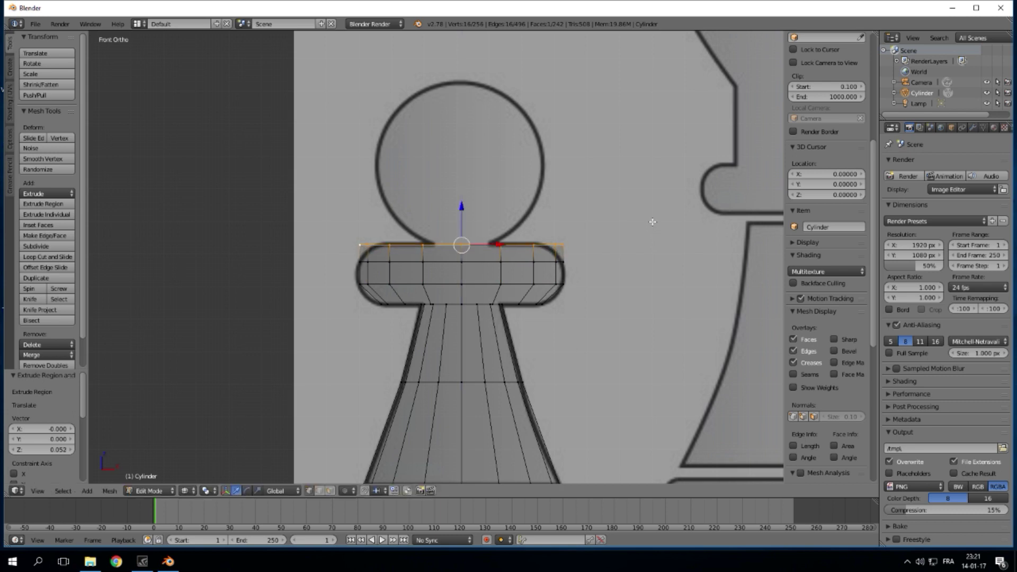
{"action": "key", "text": "s"}
{"action": "left_click", "coordinate": [619, 247]}
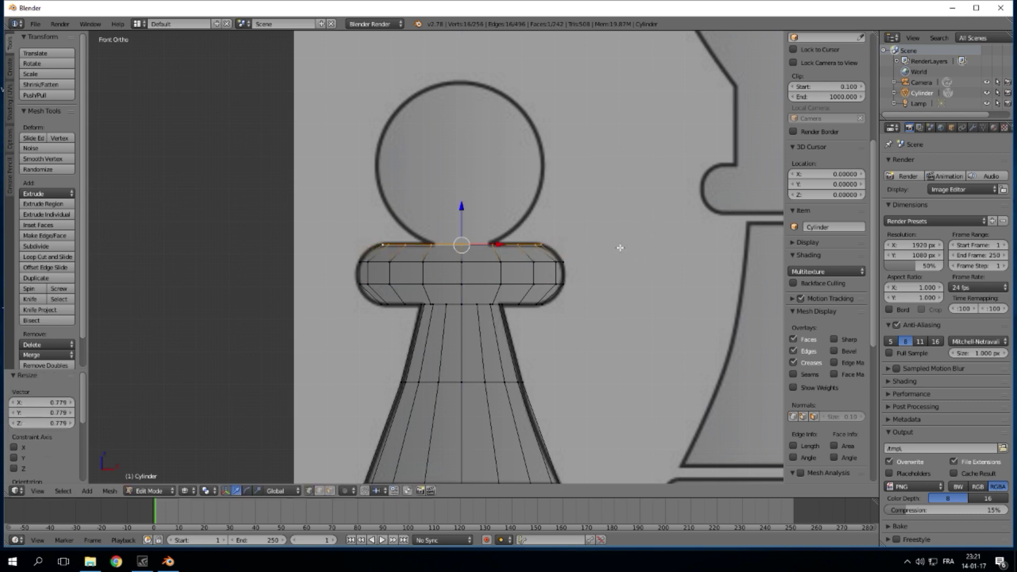
- Extrude the upper collar's top ring in place and scale it inward to about 0.375 at the base of the head
{"action": "key", "text": "e"}
{"action": "key", "text": "s"}
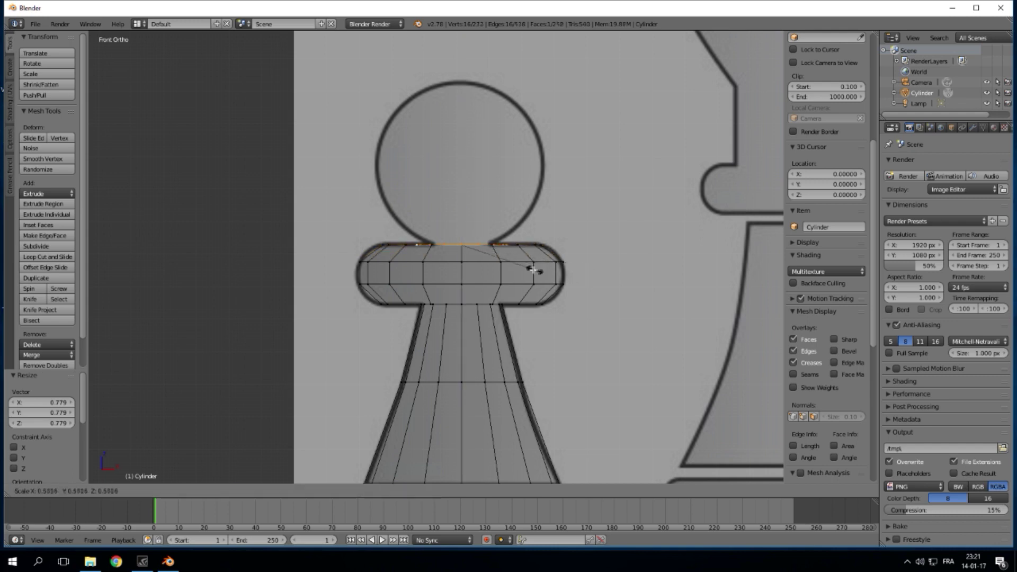
{"action": "left_click", "coordinate": [506, 272]}
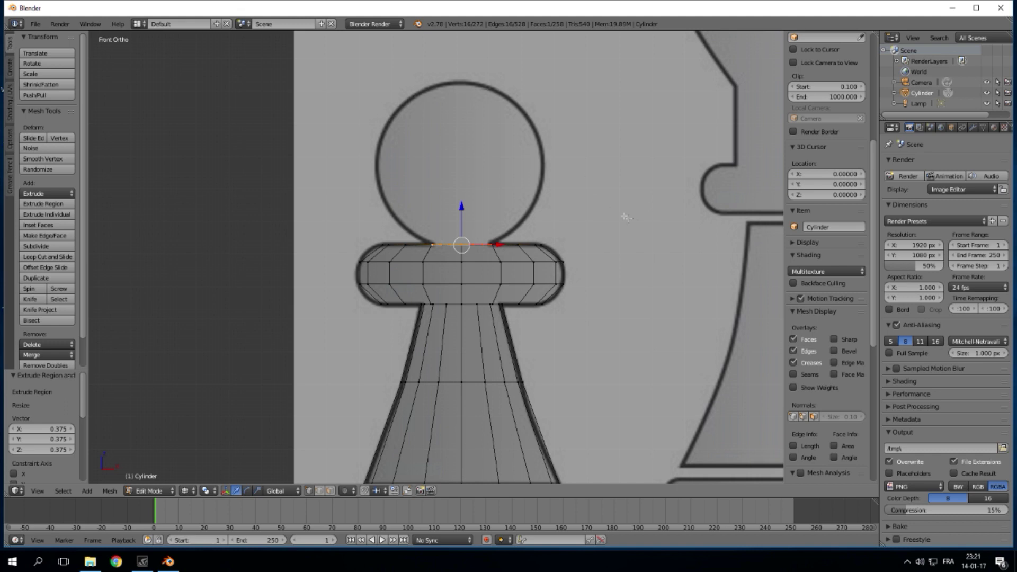
- Extrude the ring up by about 0.075 into the spherical head and scale it to about 2.231
{"action": "key", "text": "e"}
{"action": "left_click", "coordinate": [660, 271]}
{"action": "key", "text": "s"}
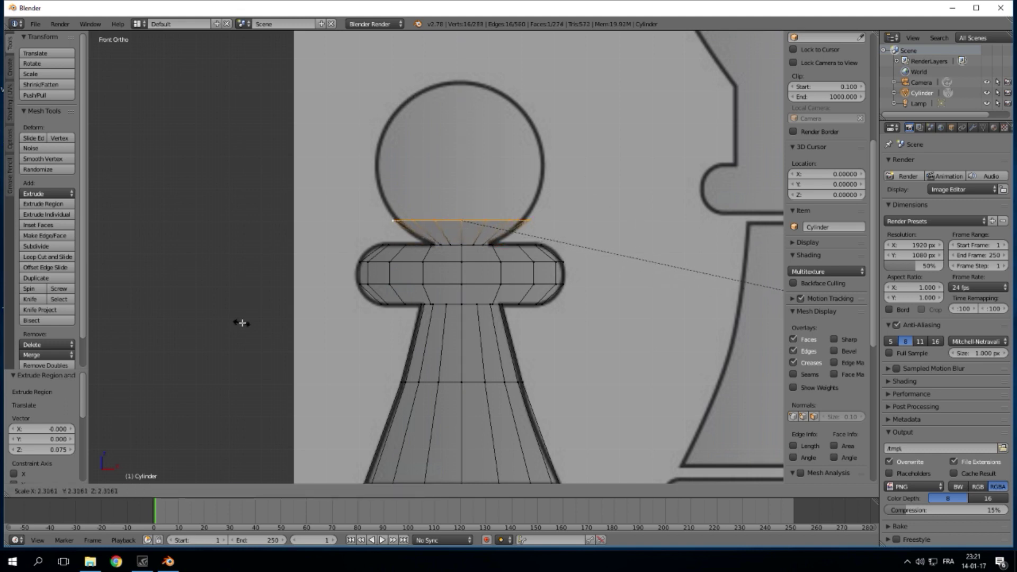
{"action": "left_click", "coordinate": [224, 320]}
- Extrude the ring up by about 0.138 to just below the head's widest part and scale it to about 1.259
{"action": "key", "text": "e"}
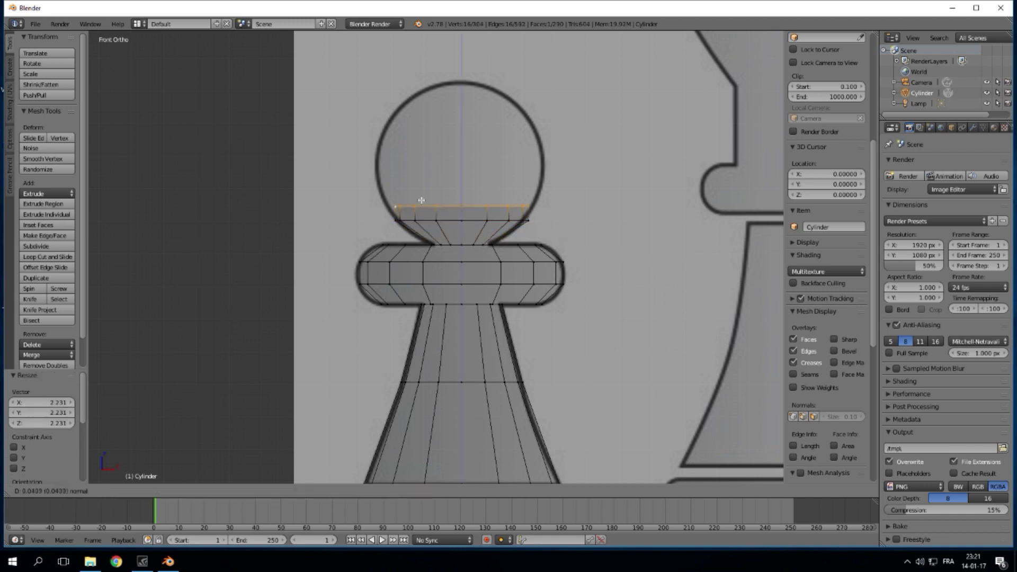
{"action": "left_click", "coordinate": [446, 195]}
{"action": "key", "text": "s"}
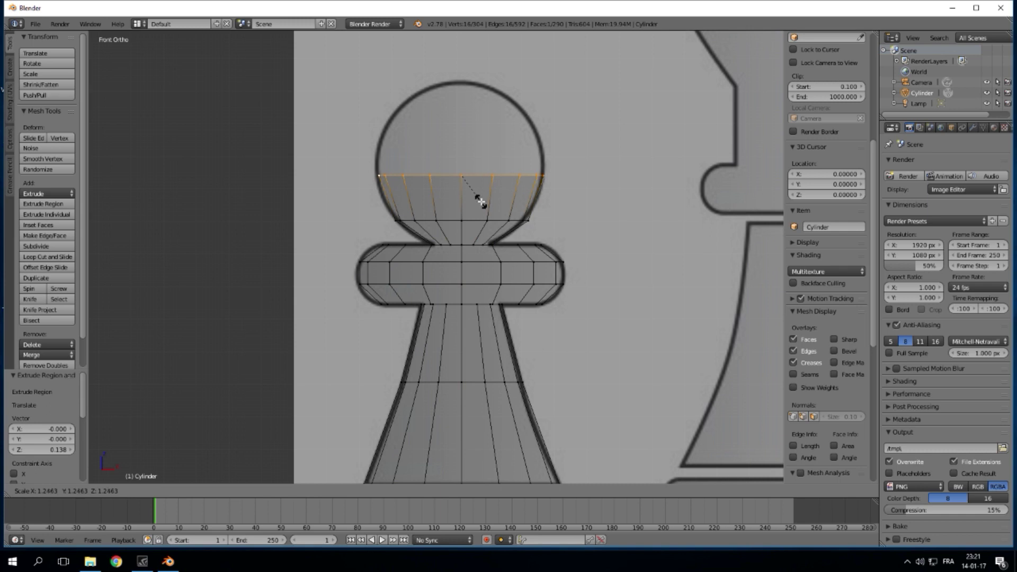
{"action": "left_click", "coordinate": [481, 201]}
- Extrude the ring up by about 0.142 into the head's upper half and scale it to about 0.91
{"action": "key", "text": "e"}
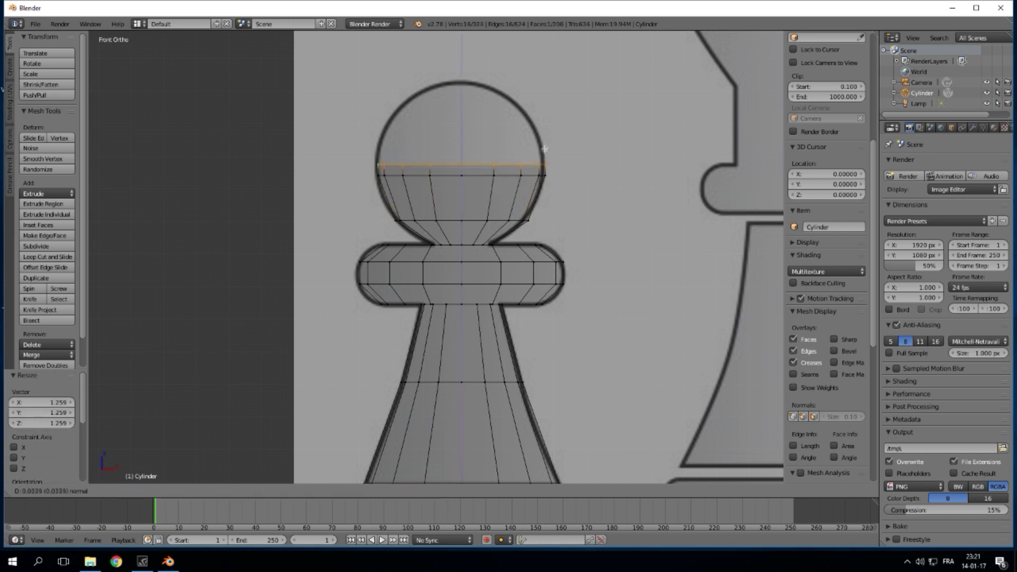
{"action": "left_click", "coordinate": [571, 129]}
{"action": "key", "text": "s"}
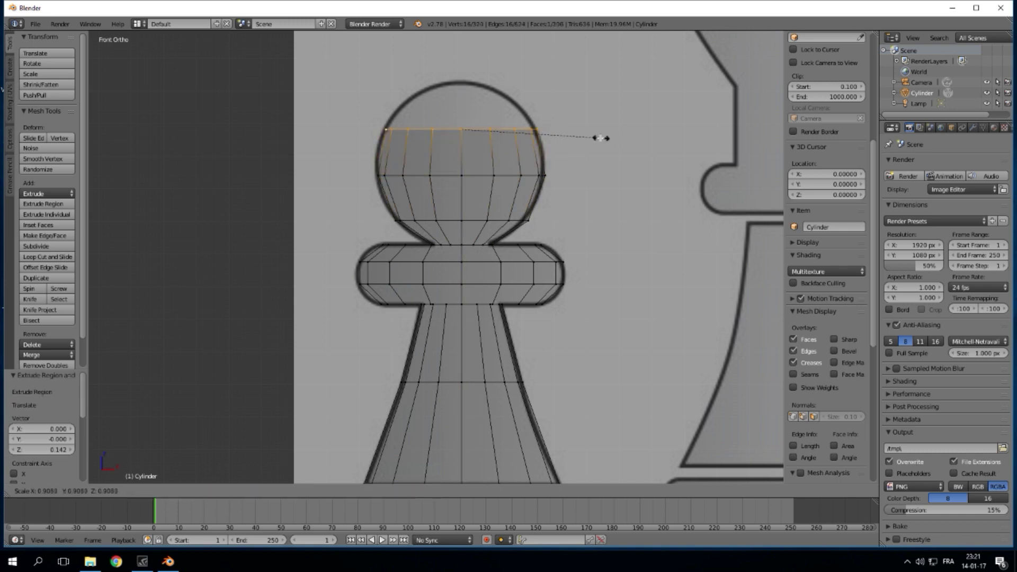
{"action": "left_click", "coordinate": [597, 136]}
- Extrude the ring up twice more to the top of the head, scaling each inward along the outline, the last to about 0.44
{"action": "key", "text": "e"}
{"action": "left_click", "coordinate": [627, 130]}
{"action": "key", "text": "s"}
{"action": "left_click", "coordinate": [607, 143]}
{"action": "key", "text": "e"}
{"action": "left_click", "coordinate": [612, 122]}
{"action": "key", "text": "s"}
{"action": "left_click", "coordinate": [540, 132]}
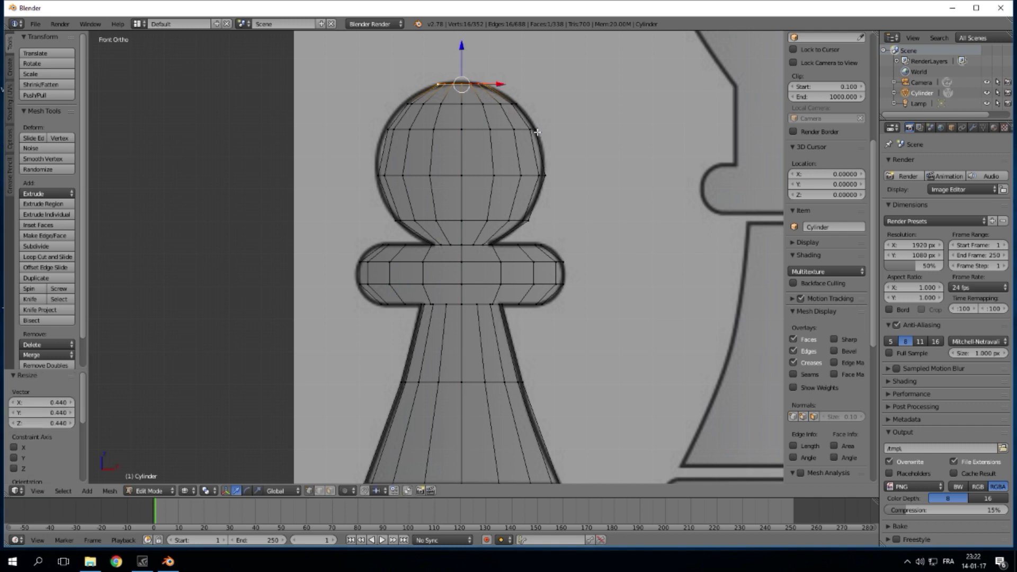
- Examine the whole pawn in solid shading from an angle, and check its lower body against the front reference outline in wireframe
{"action": "scroll", "coordinate": [539, 159], "scroll_direction": "down", "scroll_amount": 5}
{"action": "scroll", "coordinate": [484, 318], "scroll_direction": "up", "scroll_amount": 2}
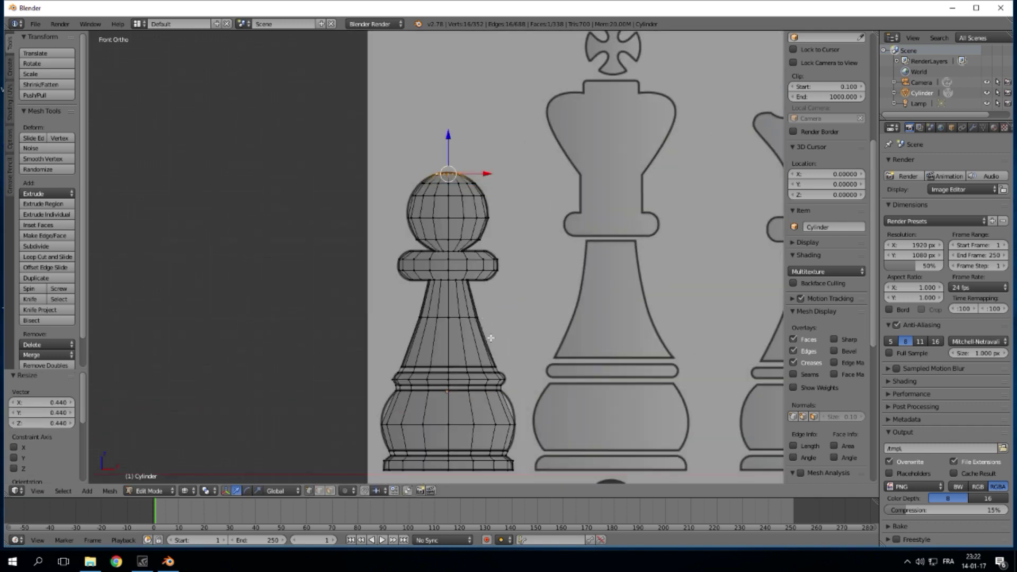
{"action": "middle_click_drag", "start_coordinate": [518, 408], "coordinate": [495, 328], "text": "shift"}
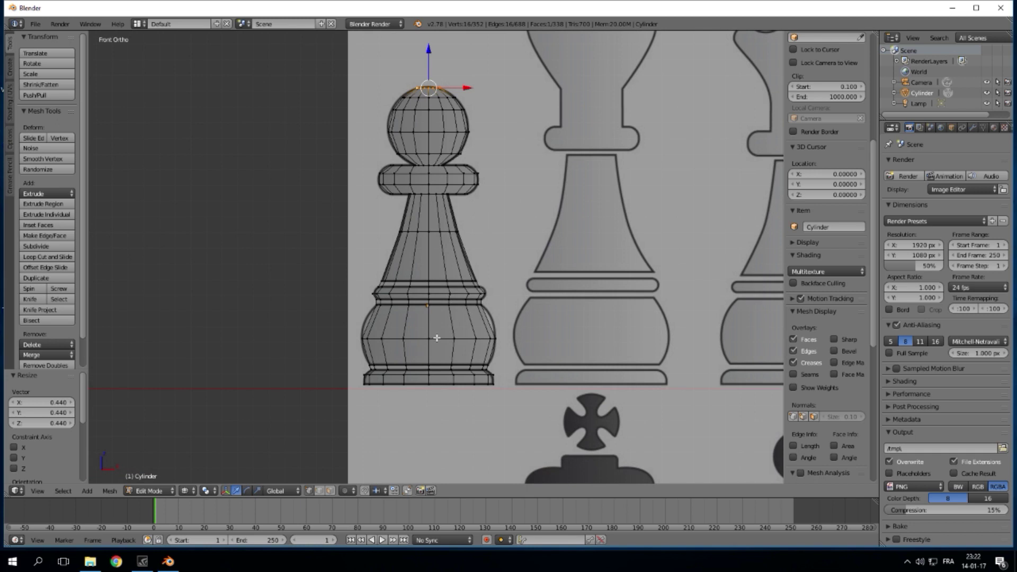
{"action": "middle_click_drag", "start_coordinate": [460, 337], "coordinate": [471, 353], "text": "shift"}
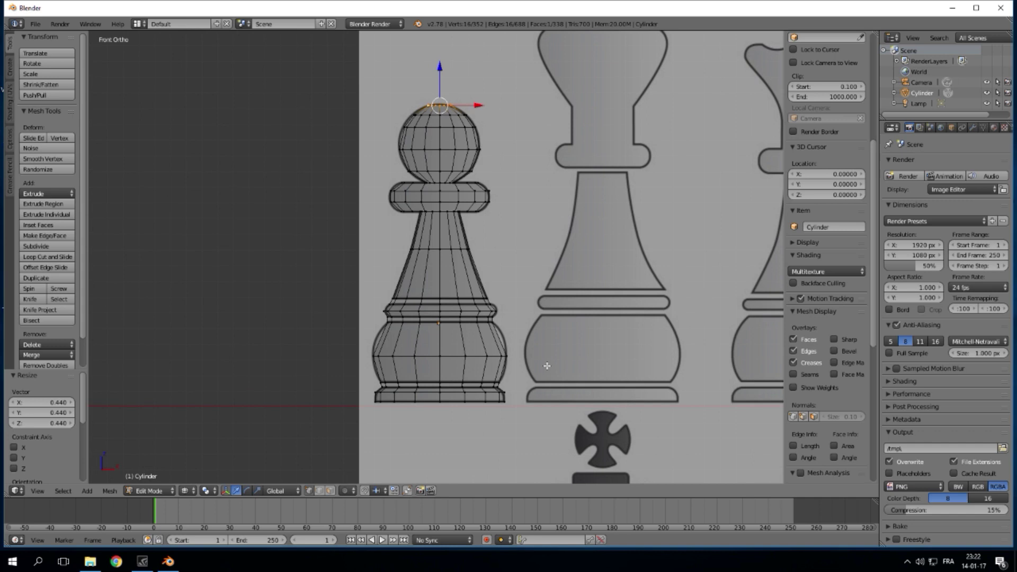
{"action": "key", "text": "z"}
{"action": "mouse_move", "coordinate": [542, 363]}
{"action": "middle_mouse_down"}
{"action": "mouse_move", "coordinate": [314, 373]}
{"action": "mouse_move", "coordinate": [590, 367]}
{"action": "mouse_move", "coordinate": [619, 334]}
{"action": "mouse_move", "coordinate": [631, 357]}
{"action": "mouse_move", "coordinate": [581, 343]}
{"action": "mouse_move", "coordinate": [549, 357]}
{"action": "middle_mouse_up"}
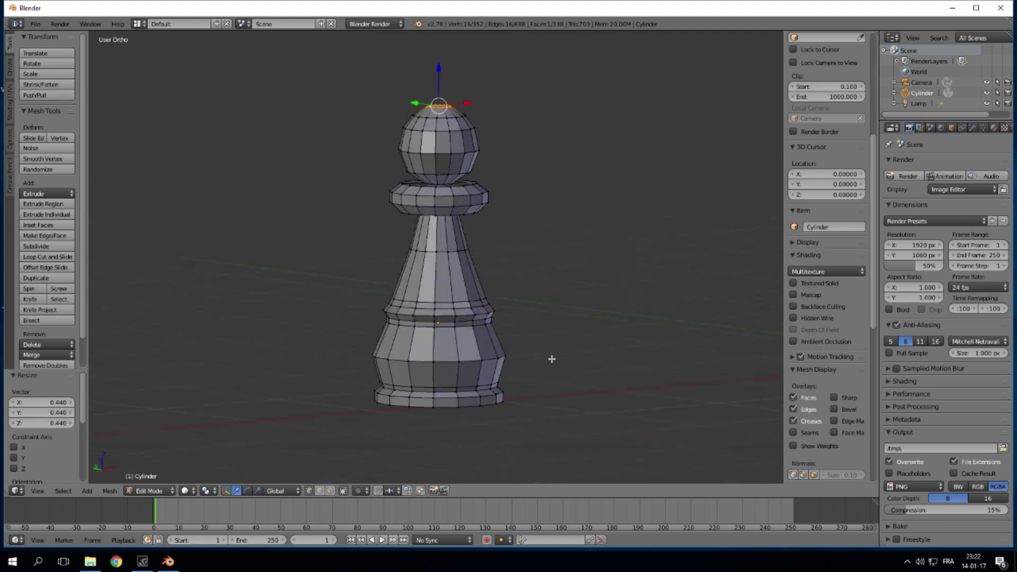
{"action": "key", "text": "KP_1"}
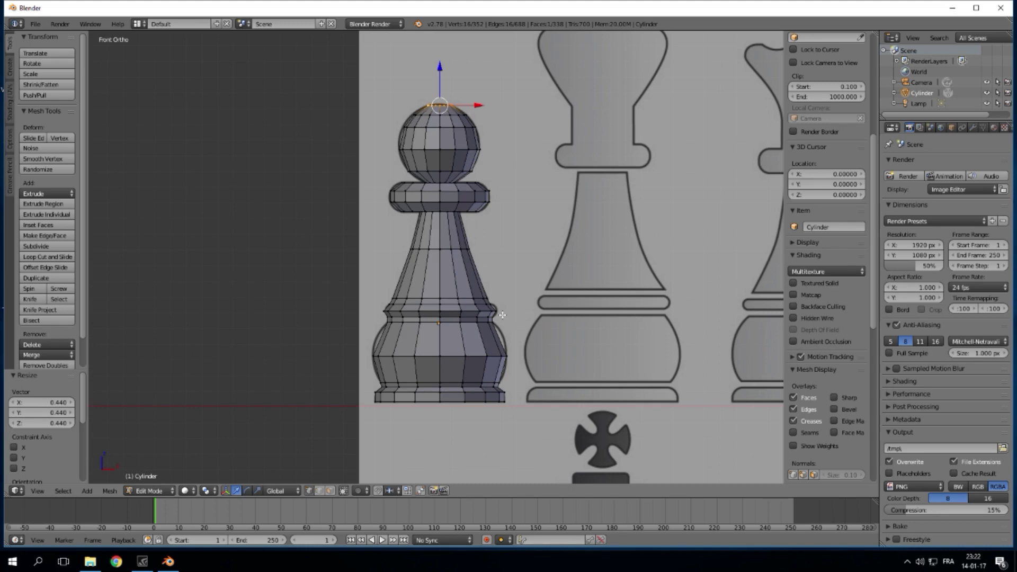
{"action": "key", "text": "z"}
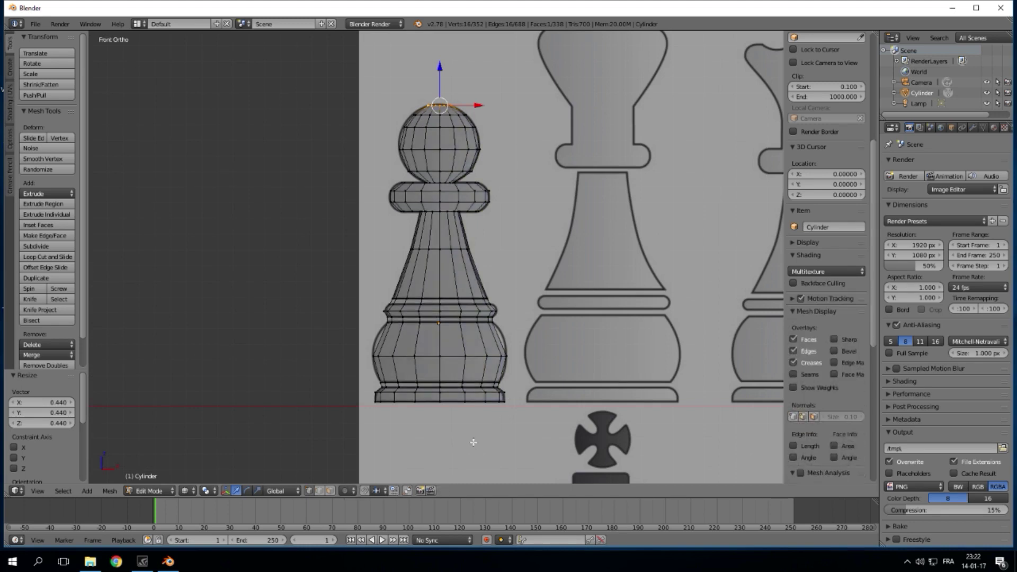
{"action": "scroll", "coordinate": [466, 374], "scroll_direction": "up", "scroll_amount": 3}
{"action": "middle_click_drag", "start_coordinate": [467, 373], "coordinate": [454, 295], "text": "shift"}
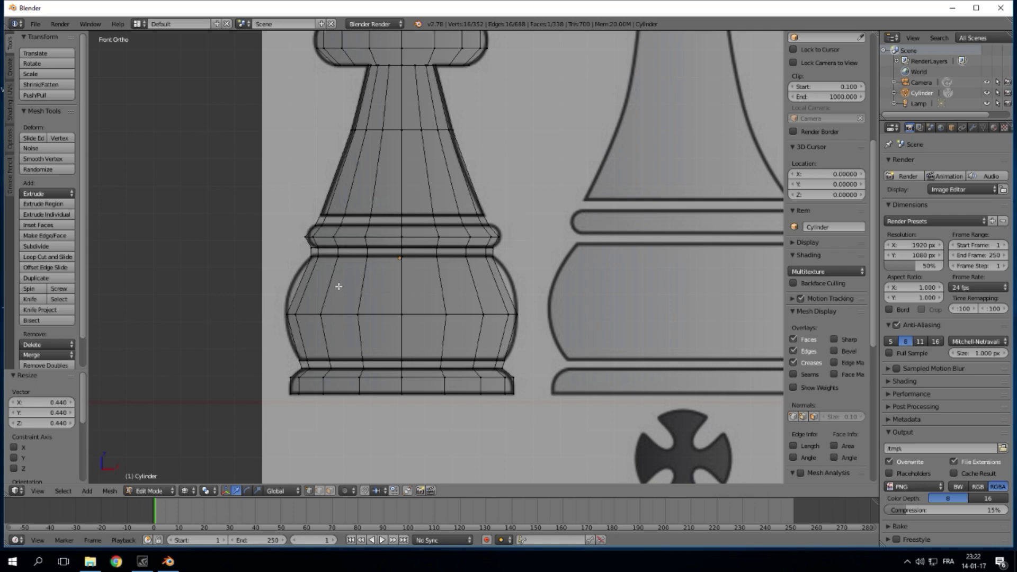
- Add an edge loop in the upper half of the base bulge and scale it to about 1.08 to meet the outline
{"action": "key", "text": "ctrl+r"}
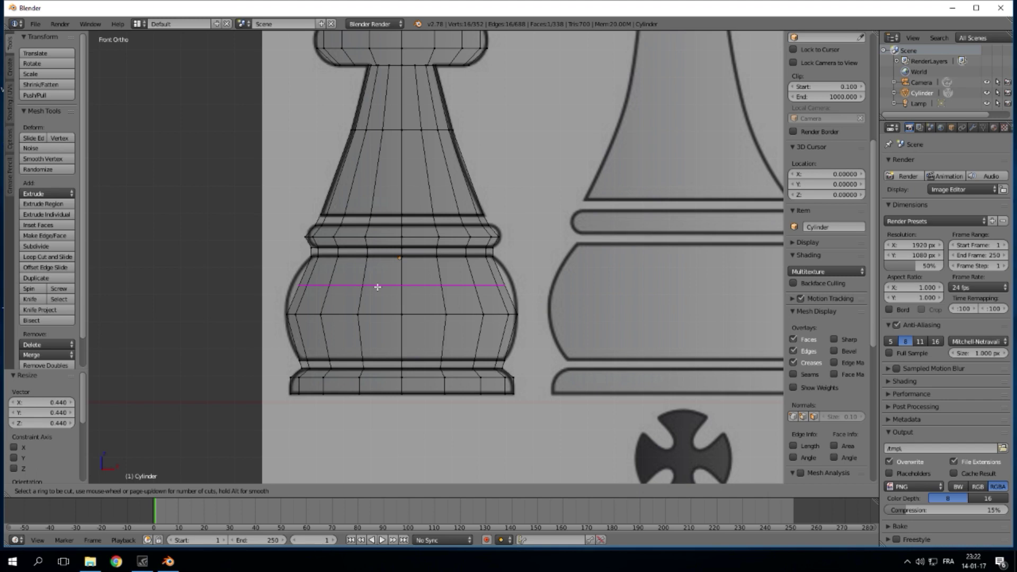
{"action": "key", "text": "Escape"}
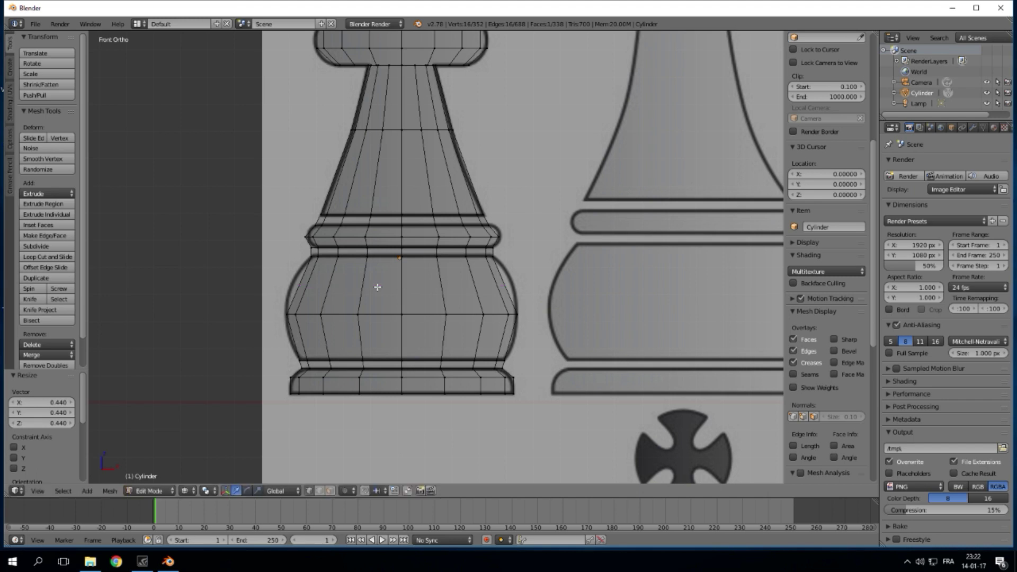
{"action": "key", "text": "ctrl+r"}
{"action": "left_click", "coordinate": [378, 287]}
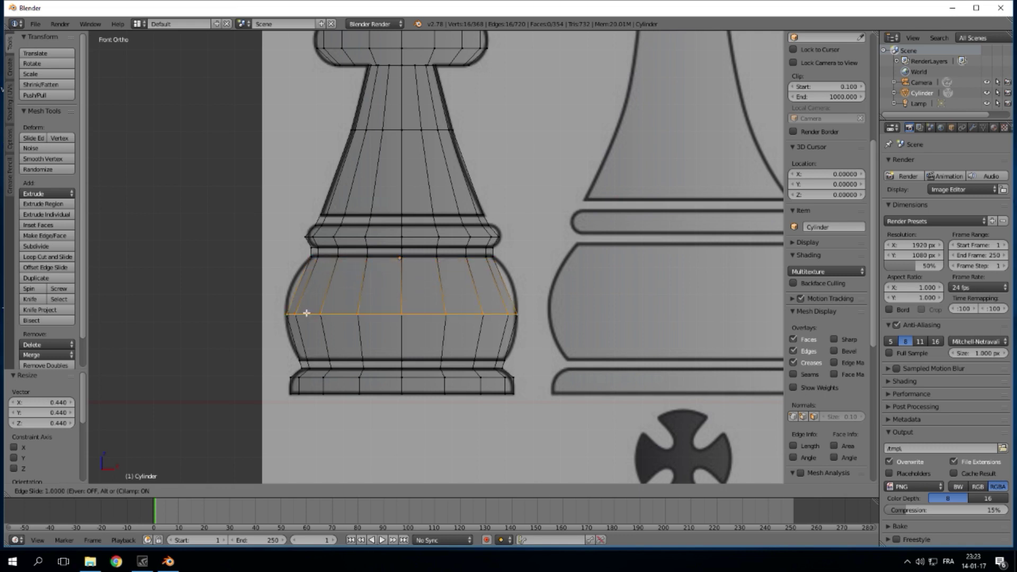
{"action": "left_click", "coordinate": [353, 280]}
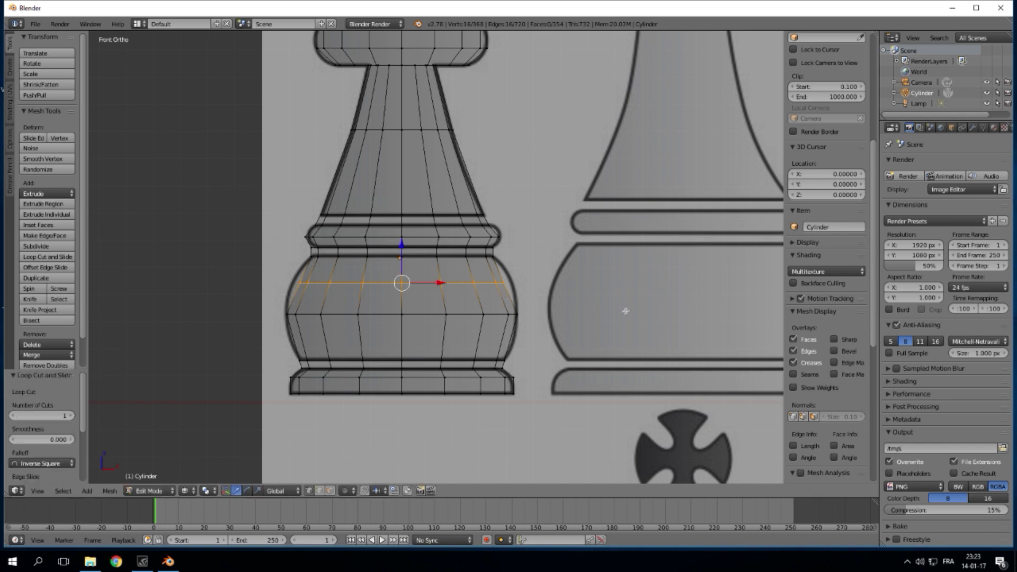
{"action": "key", "text": "s"}
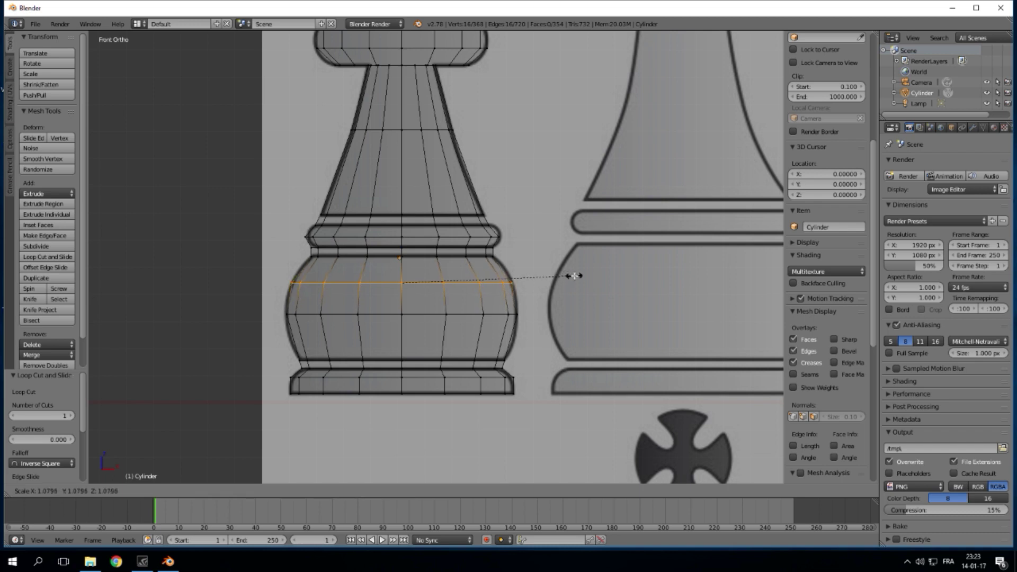
{"action": "left_click", "coordinate": [574, 275]}
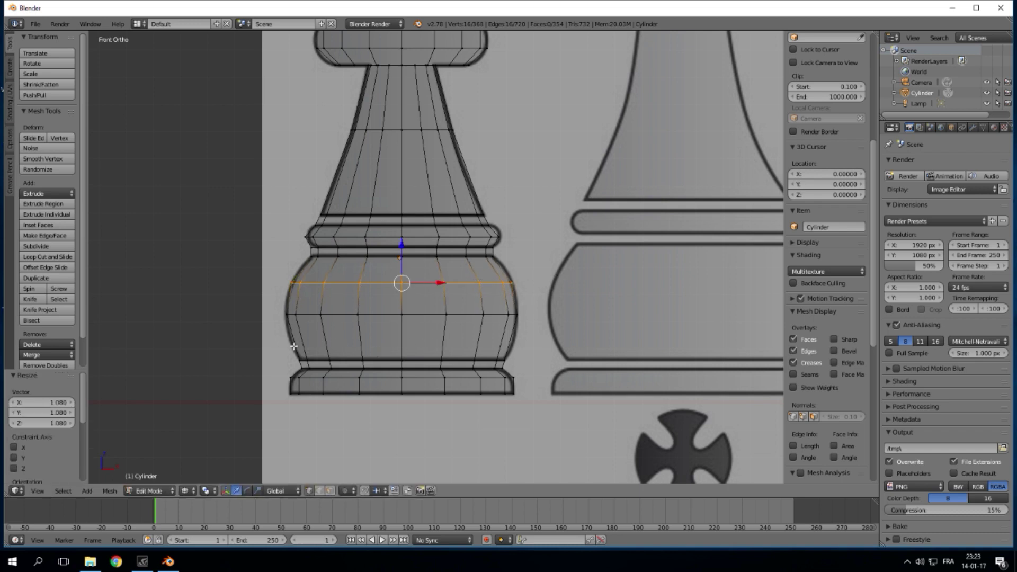
- Add an edge loop in the lower half of the base bulge and scale it outward to about 1.027
{"action": "key", "text": "ctrl+r"}
{"action": "left_click", "coordinate": [368, 351]}
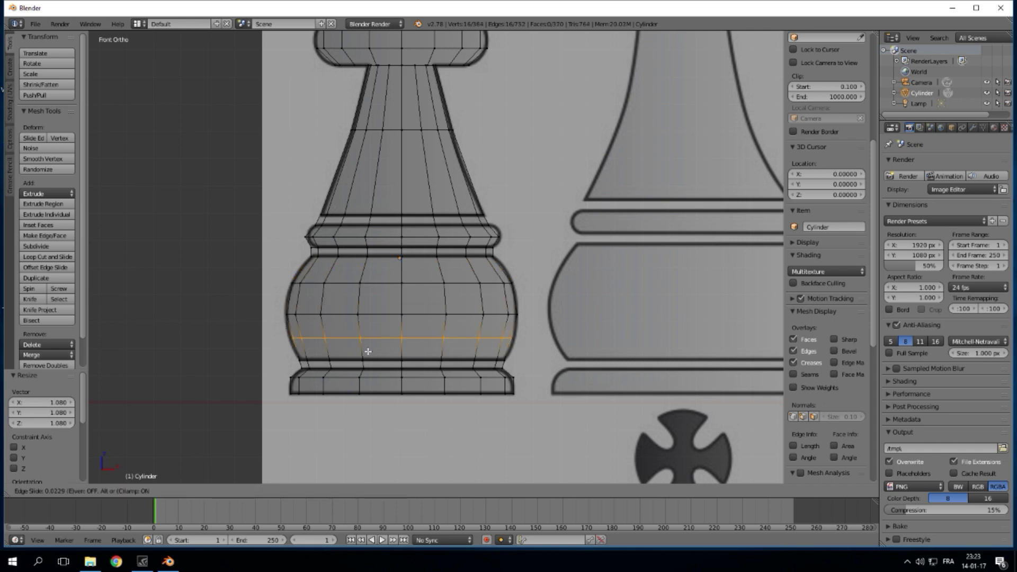
{"action": "left_click", "coordinate": [369, 352]}
{"action": "key", "text": "s"}
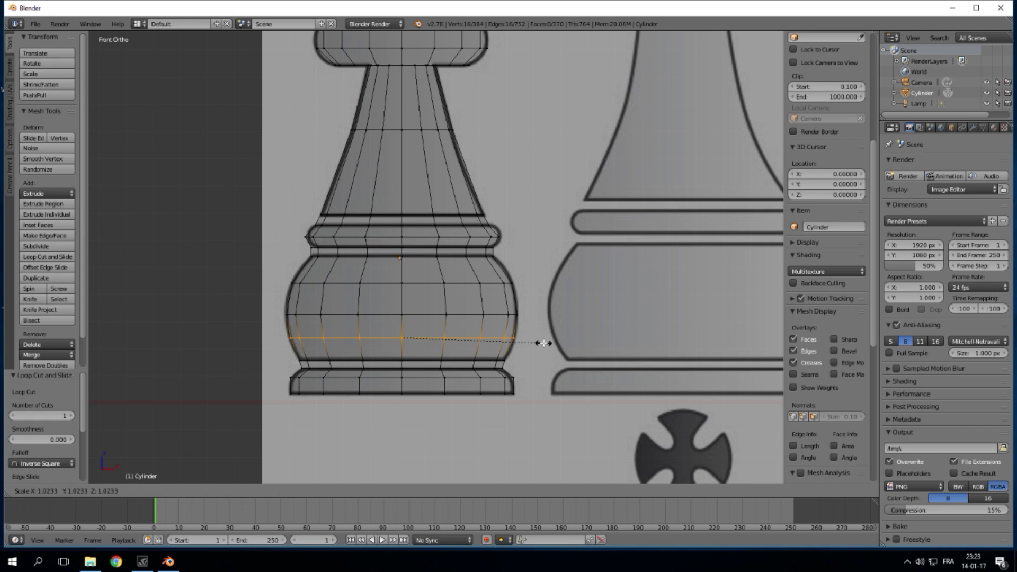
{"action": "left_click", "coordinate": [544, 343]}
- Add an edge loop in the top section of the collar under the head and scale it to about 1.033
{"action": "middle_click_drag", "start_coordinate": [500, 182], "coordinate": [477, 360], "text": "shift"}
{"action": "scroll", "coordinate": [477, 362], "scroll_direction": "up", "scroll_amount": 2}
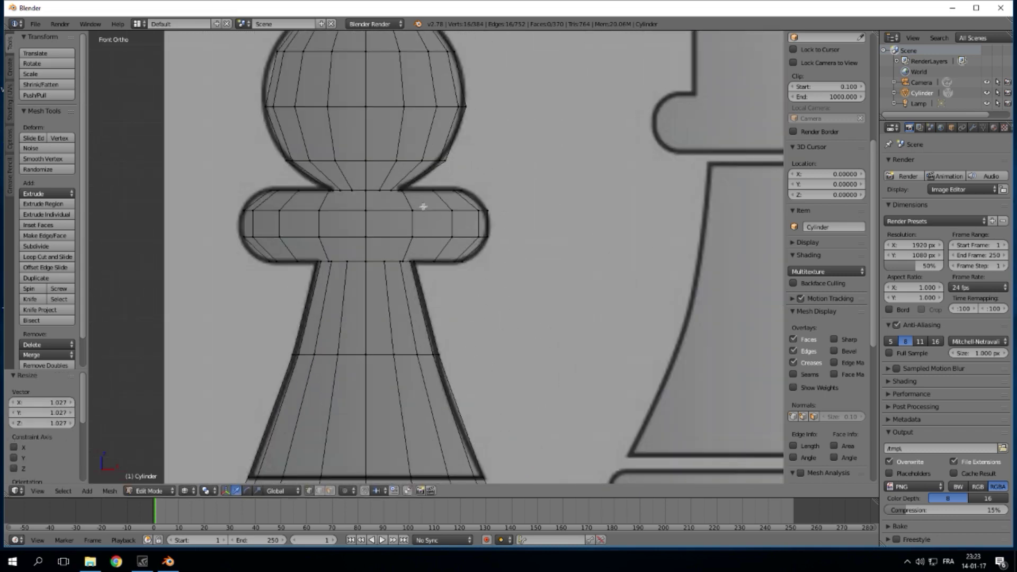
{"action": "key", "text": "ctrl+r"}
{"action": "left_click", "coordinate": [459, 199]}
{"action": "right_click", "coordinate": [460, 199]}
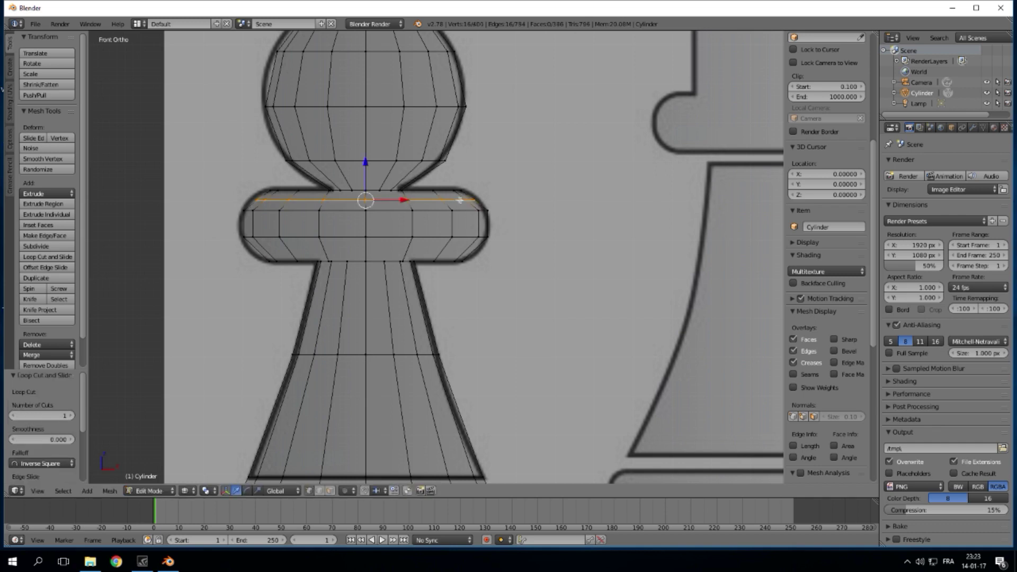
{"action": "key", "text": "s"}
{"action": "left_click", "coordinate": [546, 201]}
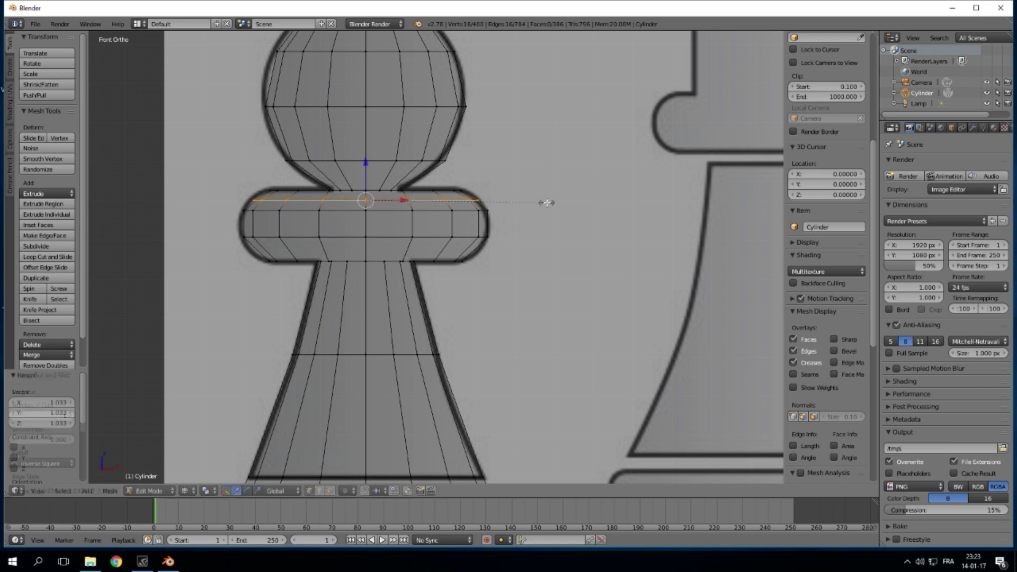
- Add an edge loop in the bottom section of the upper collar and scale it to about 1.038
{"action": "key", "text": "ctrl+r"}
{"action": "left_click", "coordinate": [469, 251]}
{"action": "right_click", "coordinate": [468, 251]}
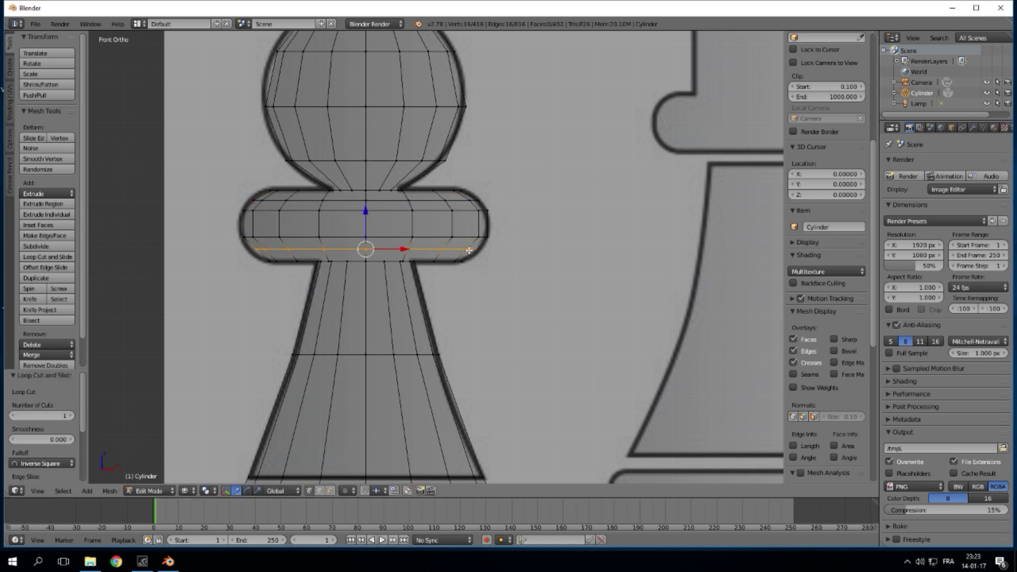
{"action": "key", "text": "s"}
{"action": "left_click", "coordinate": [528, 253]}
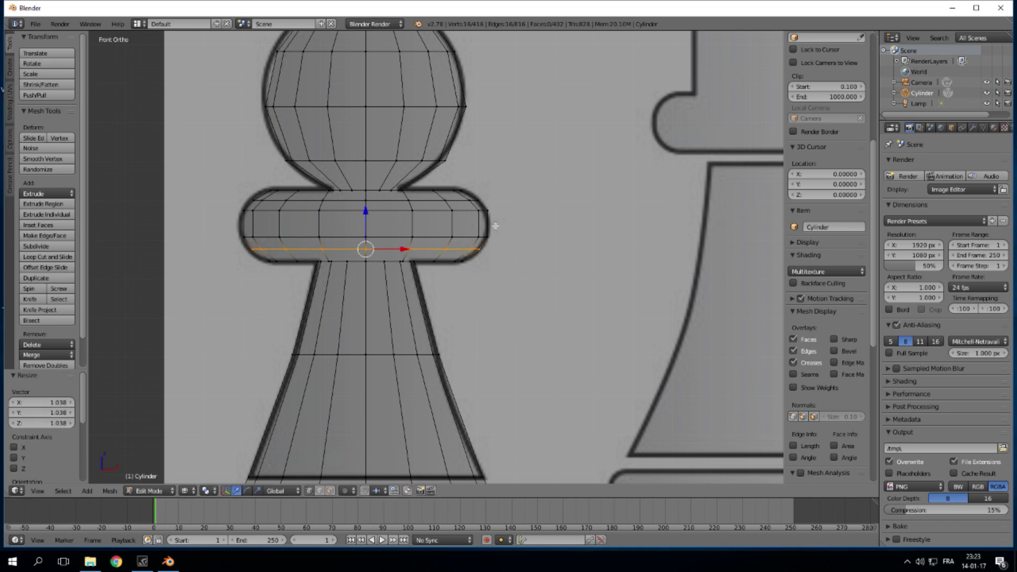
- Add an edge loop around the middle of the upper collar and scale it to about 1.014
{"action": "key", "text": "ctrl+r"}
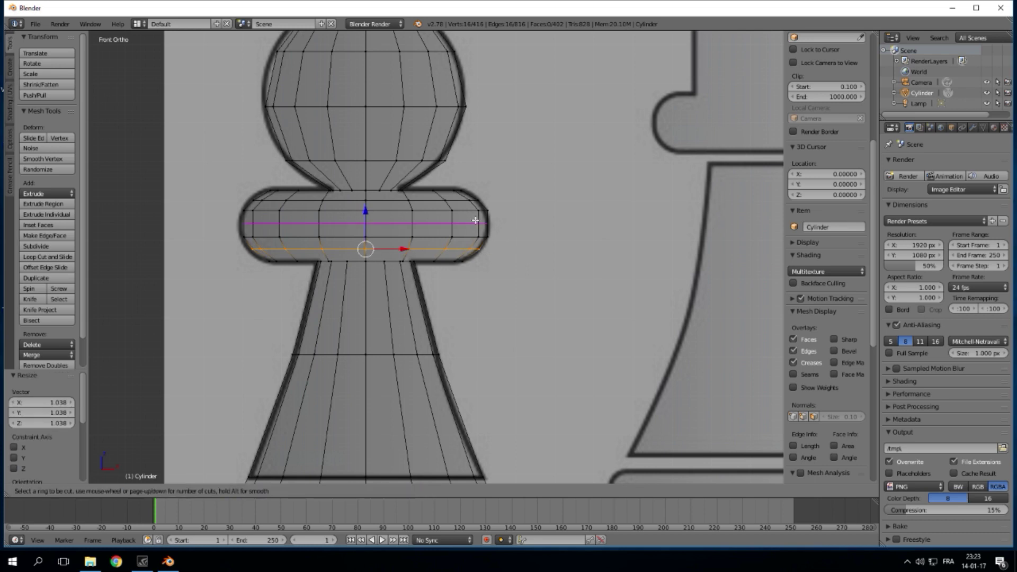
{"action": "left_click", "coordinate": [475, 220]}
{"action": "right_click", "coordinate": [475, 220]}
{"action": "key", "text": "s"}
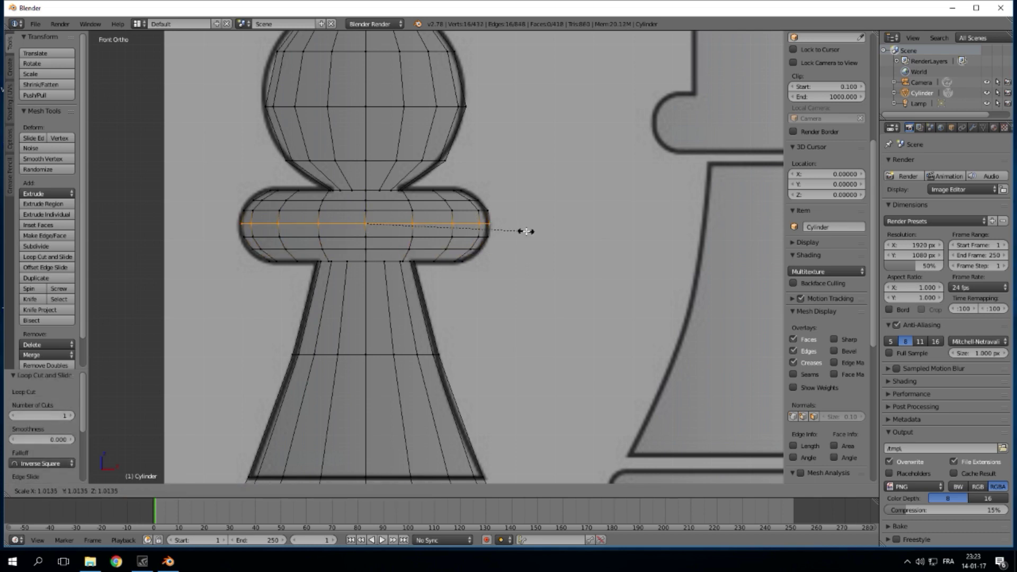
{"action": "left_click", "coordinate": [526, 231]}
- Add an edge loop between the second and third rings from the head's top and scale it to about 1.044
{"action": "middle_click_drag", "start_coordinate": [529, 155], "coordinate": [544, 318], "text": "shift"}
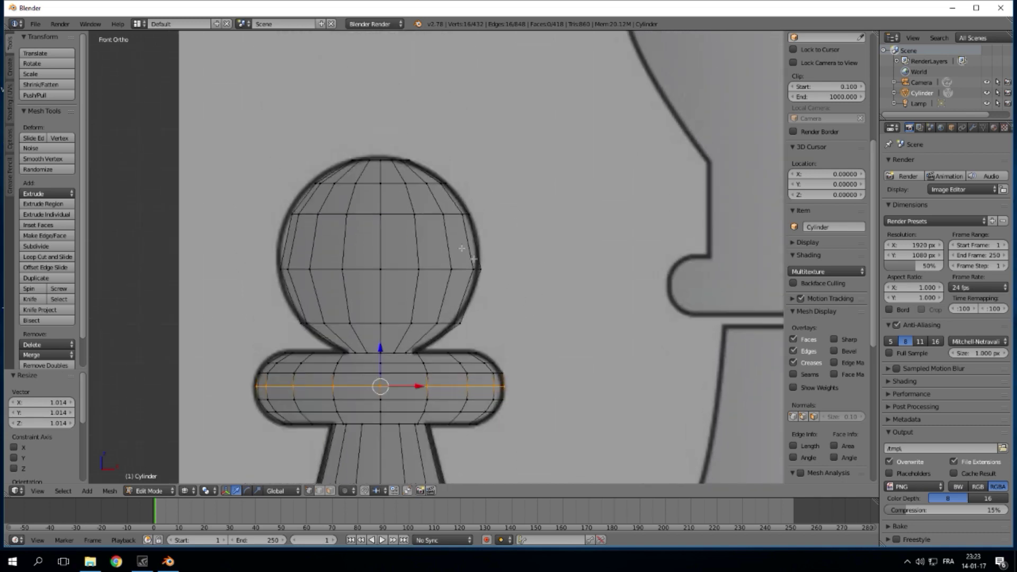
{"action": "key", "text": "ctrl+r"}
{"action": "left_click", "coordinate": [437, 208]}
{"action": "right_click", "coordinate": [437, 208]}
{"action": "key", "text": "s"}
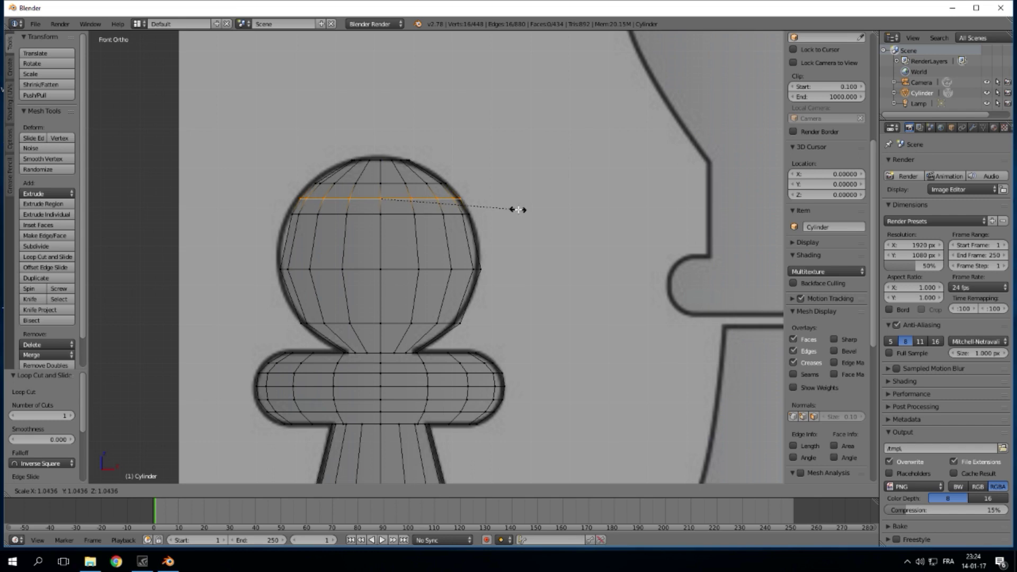
{"action": "left_click", "coordinate": [518, 209]}
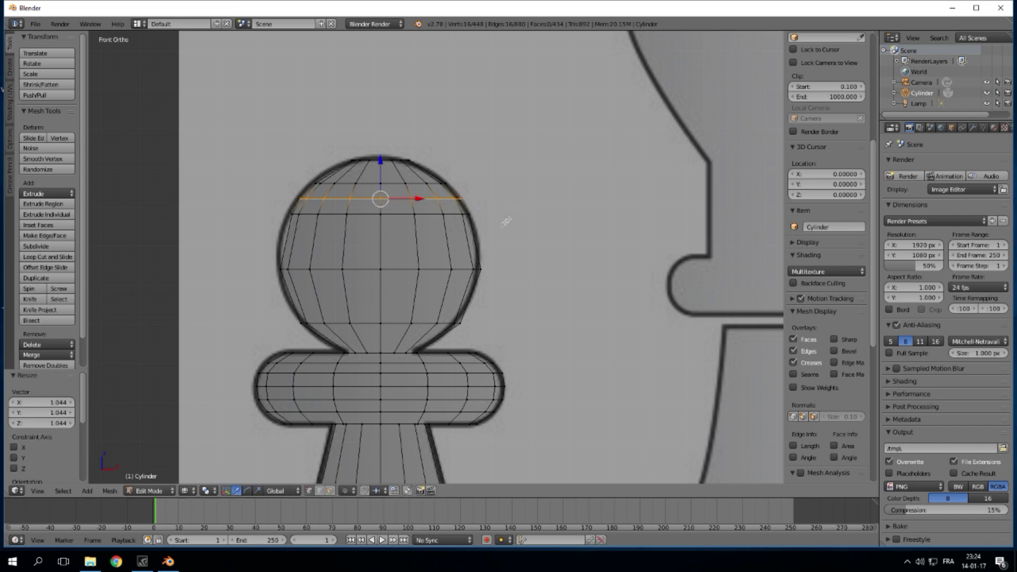
- Add an edge loop just above the head's widest ring and scale it to about 1.051 to follow the outline
{"action": "key", "text": "ctrl+r"}
{"action": "left_click", "coordinate": [449, 244]}
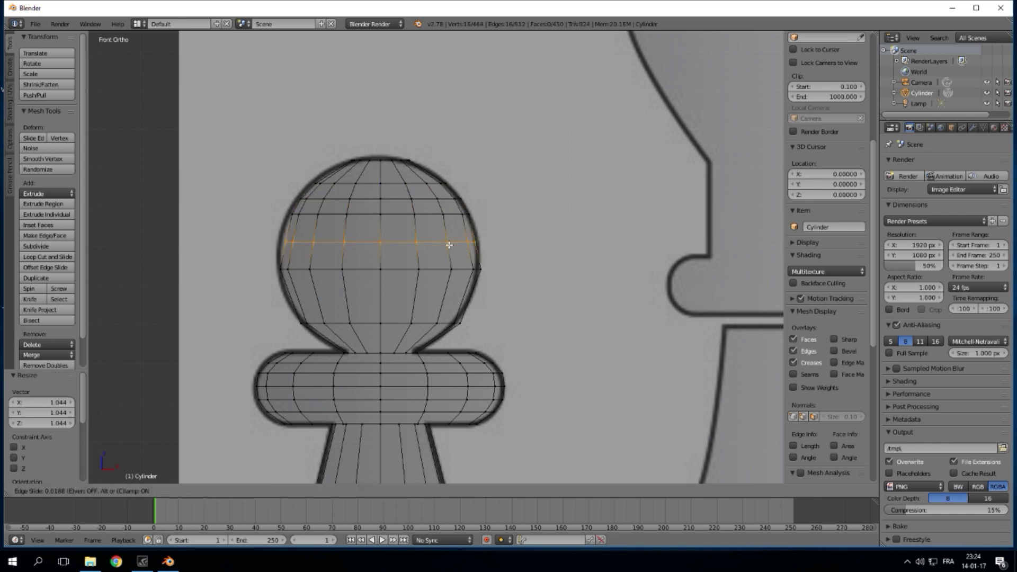
{"action": "right_click", "coordinate": [449, 244]}
{"action": "key", "text": "s"}
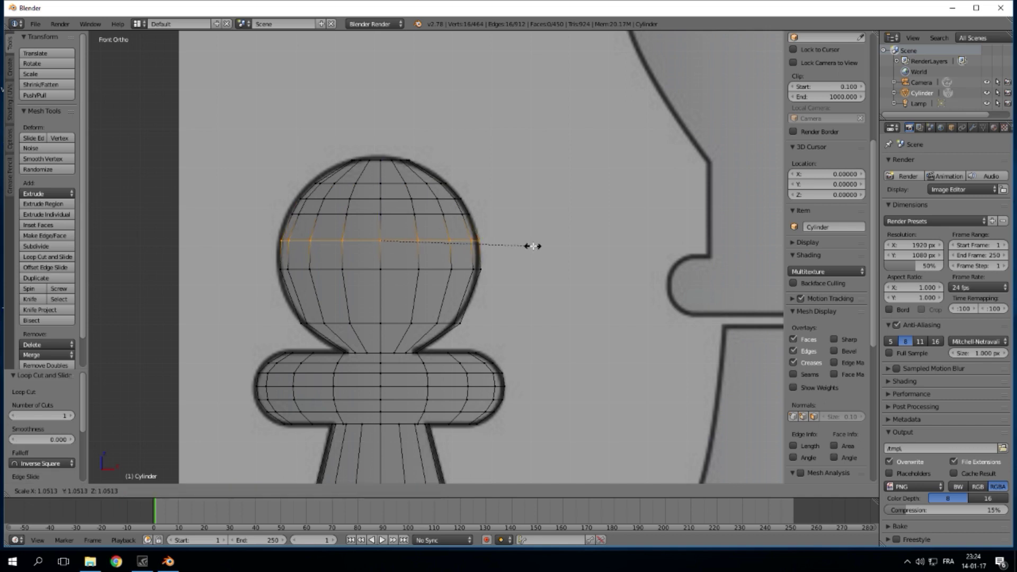
{"action": "left_click", "coordinate": [534, 245]}
- Add an edge loop just below the head's widest ring and scale it outward to about 1.059
{"action": "key", "text": "ctrl+r"}
{"action": "left_click", "coordinate": [460, 296]}
{"action": "right_click", "coordinate": [460, 297]}
{"action": "key", "text": "s"}
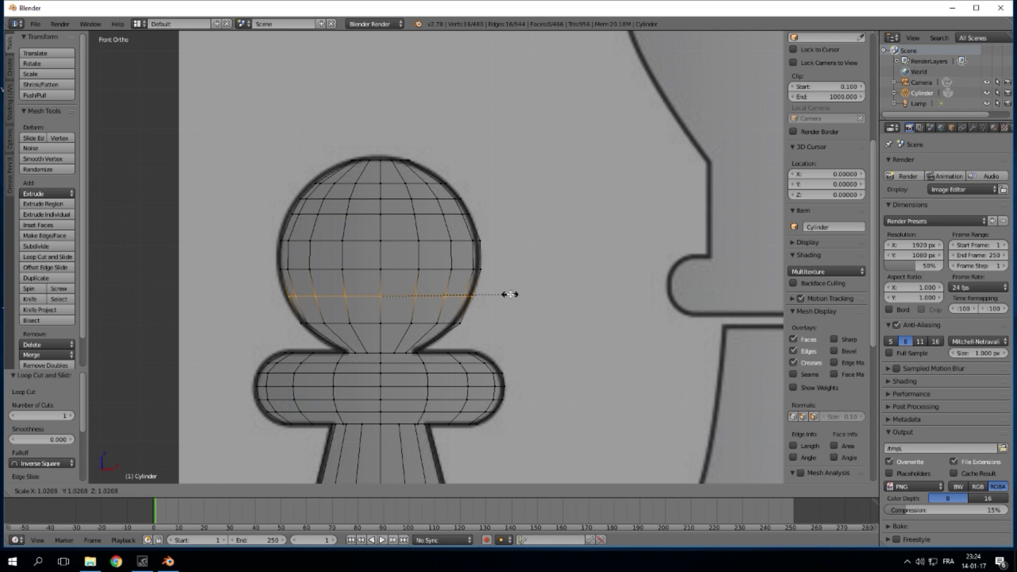
{"action": "left_click", "coordinate": [515, 292]}
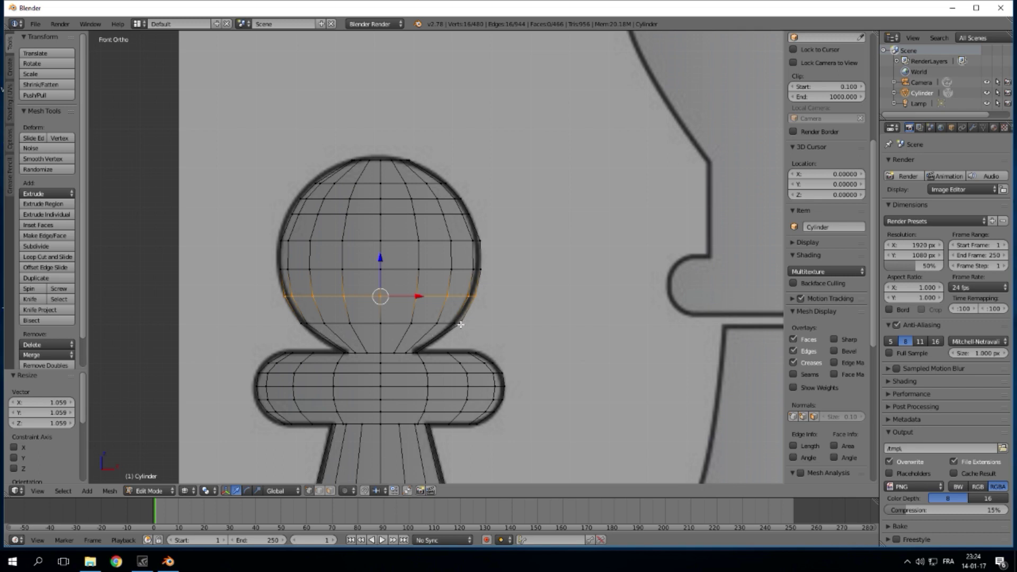
- Select the ring near the bottom of the head, just above the neck, and scale it to about 0.968
{"action": "key", "text": "a"}
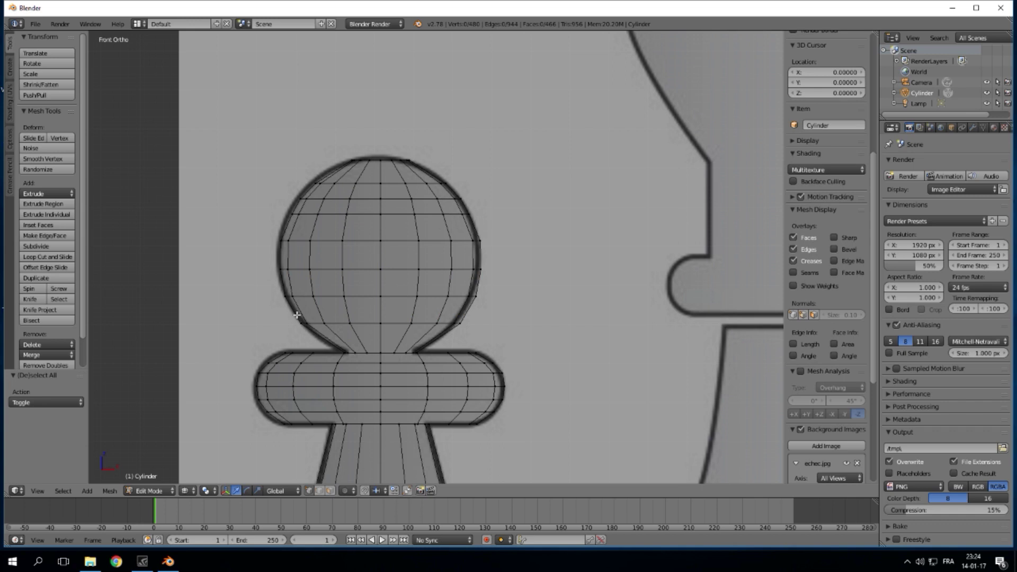
{"action": "key", "text": "b"}
{"action": "left_click_drag", "start_coordinate": [283, 311], "coordinate": [481, 329]}
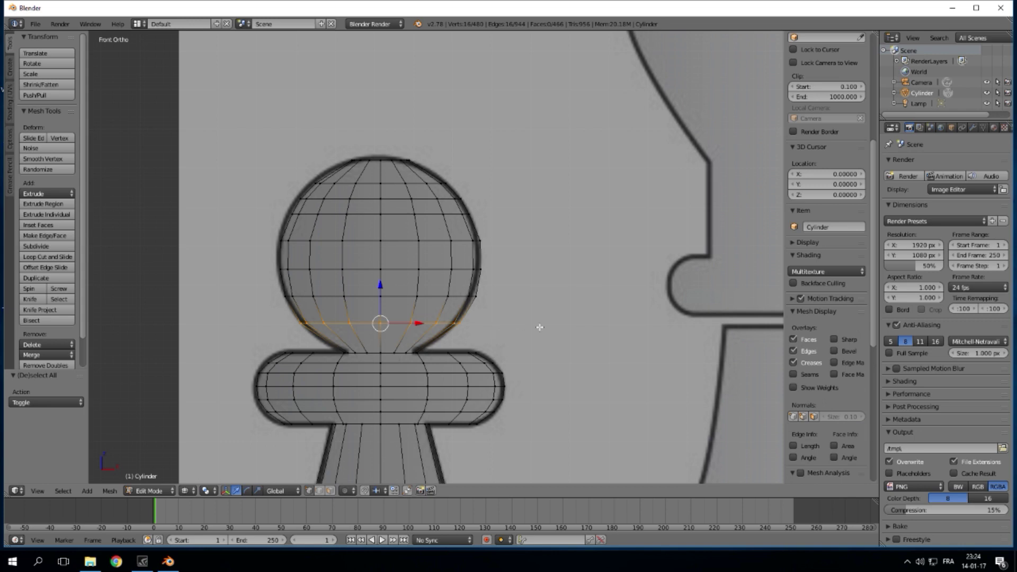
{"action": "key", "text": "a"}
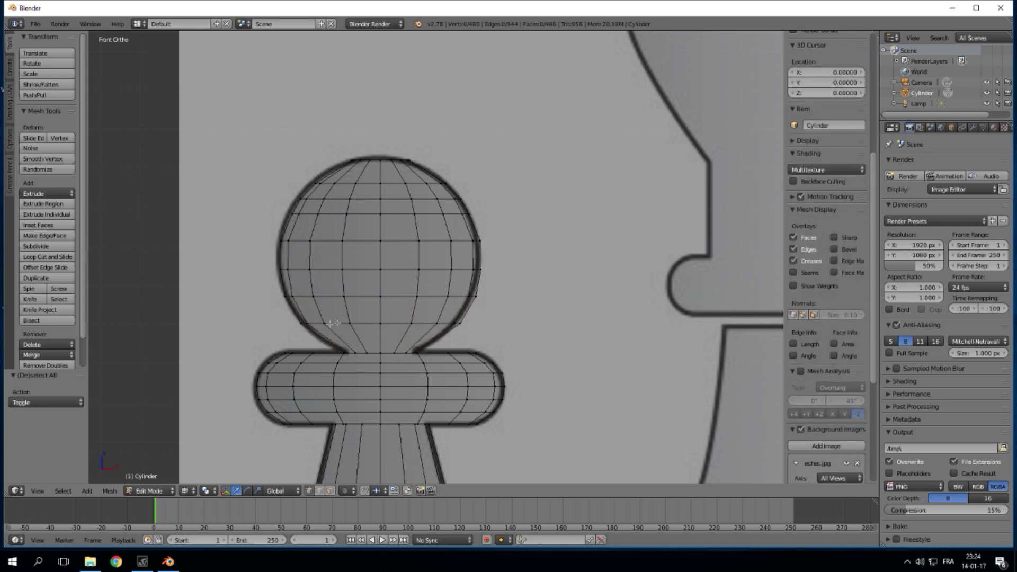
{"action": "right_click", "coordinate": [423, 324], "text": "alt"}
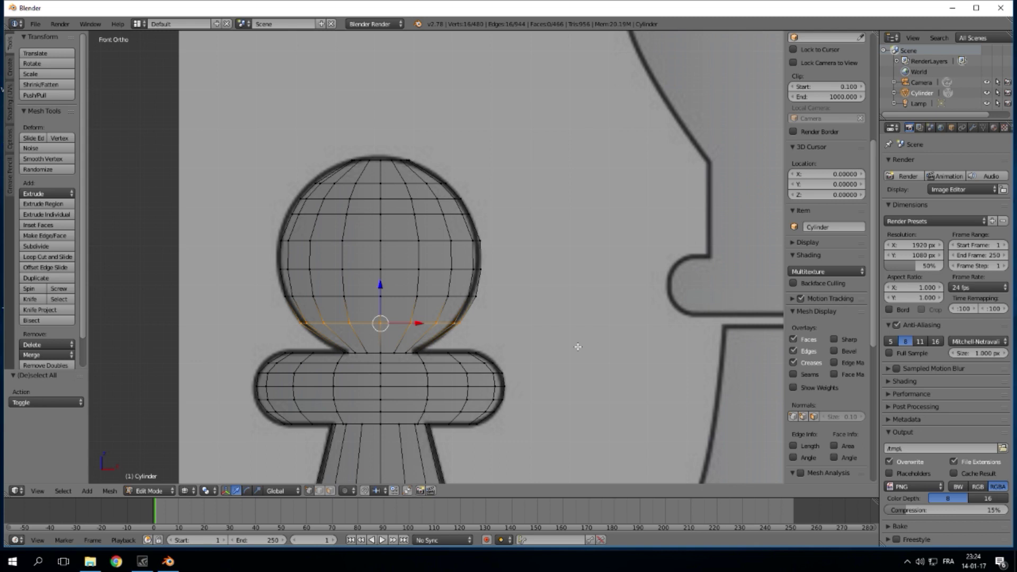
{"action": "key", "text": "s"}
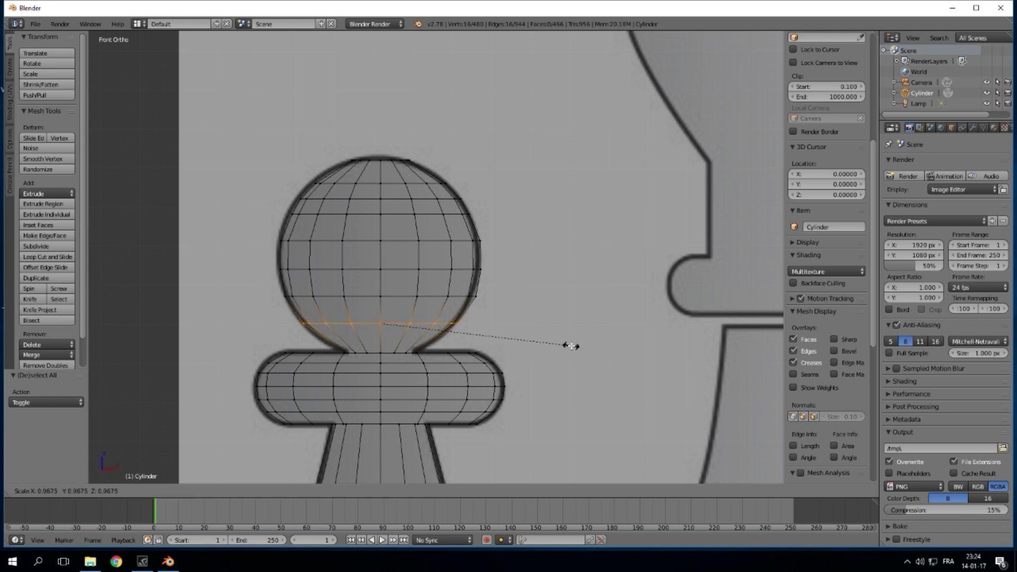
{"action": "left_click", "coordinate": [570, 346]}
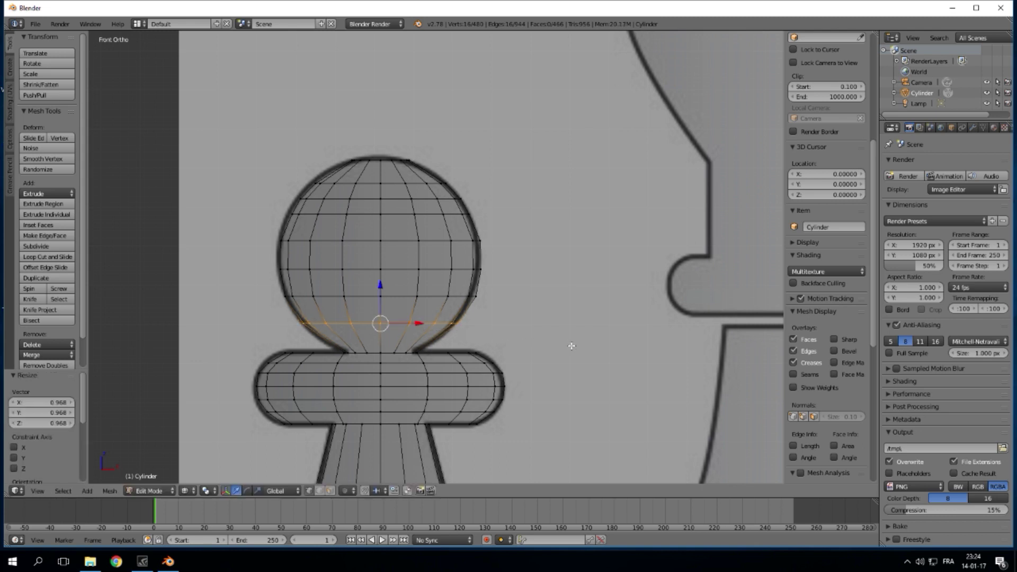
- Examine the refined pawn in solid shading from an angle, and compare its lower ridge with the front reference outline
{"action": "scroll", "coordinate": [551, 347], "scroll_direction": "down", "scroll_amount": 4}
{"action": "mouse_move", "coordinate": [547, 345]}
{"action": "middle_mouse_down"}
{"action": "mouse_move", "coordinate": [556, 335]}
{"action": "mouse_move", "coordinate": [435, 377]}
{"action": "mouse_move", "coordinate": [465, 359]}
{"action": "middle_mouse_up"}
{"action": "scroll", "coordinate": [552, 333], "scroll_direction": "down", "scroll_amount": 2}
{"action": "key", "text": "z"}
{"action": "key", "text": "KP_1"}
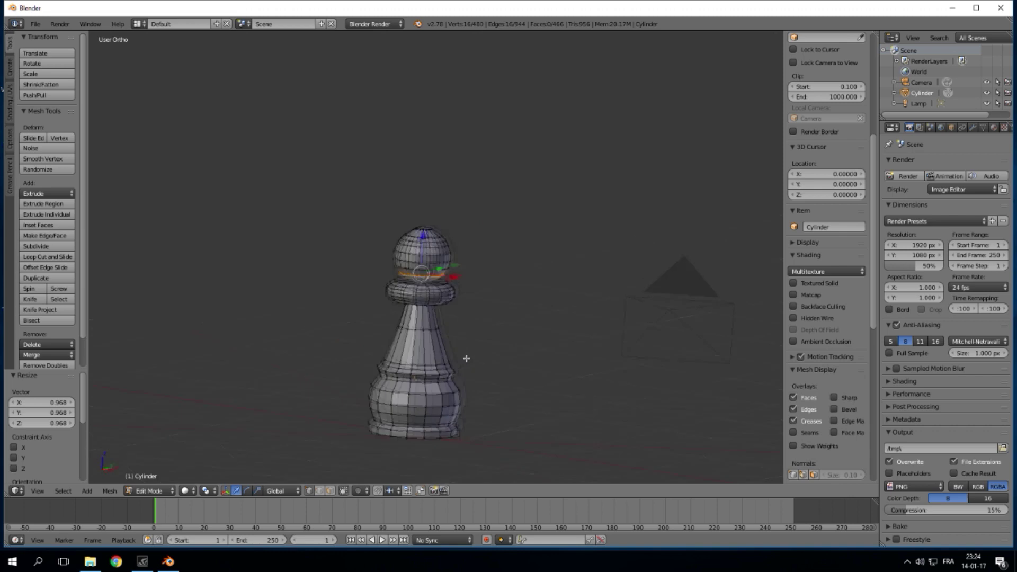
{"action": "scroll", "coordinate": [454, 352], "scroll_direction": "up", "scroll_amount": 3}
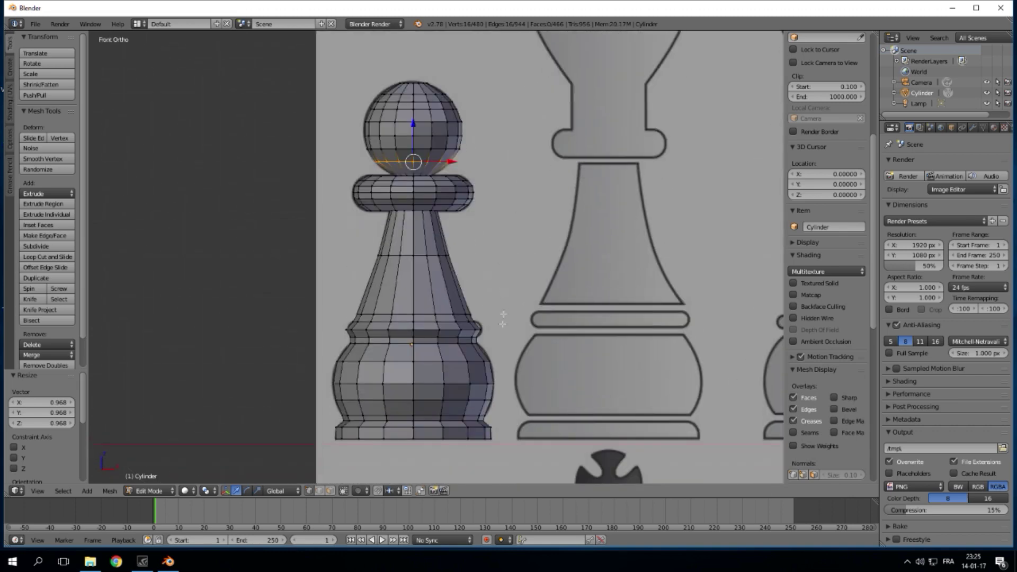
{"action": "scroll", "coordinate": [503, 319], "scroll_direction": "up", "scroll_amount": 4}
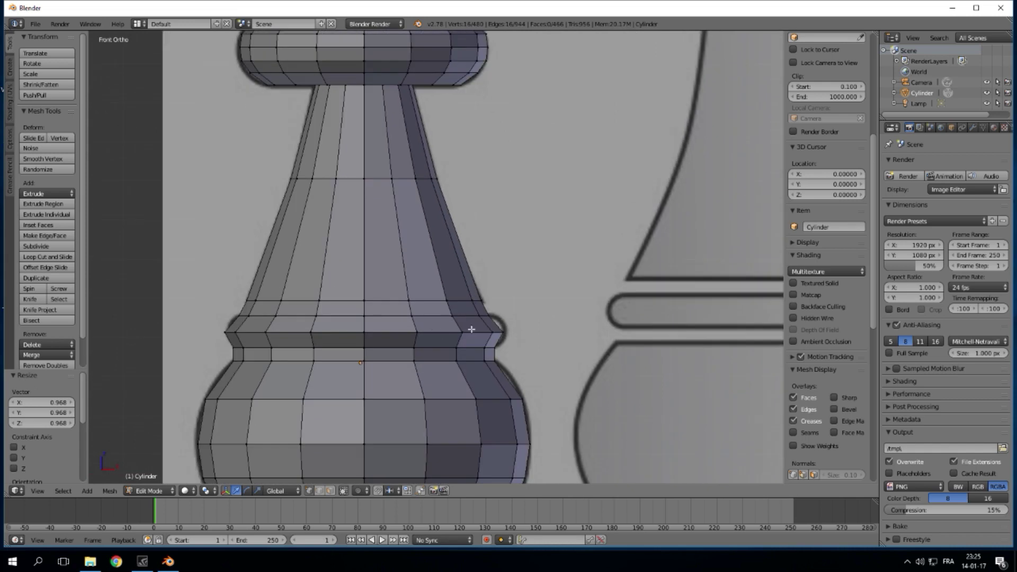
- In wireframe, add an edge loop in the upper half of the ridge above the base bulge and scale it to about 1.04
{"action": "key", "text": "z"}
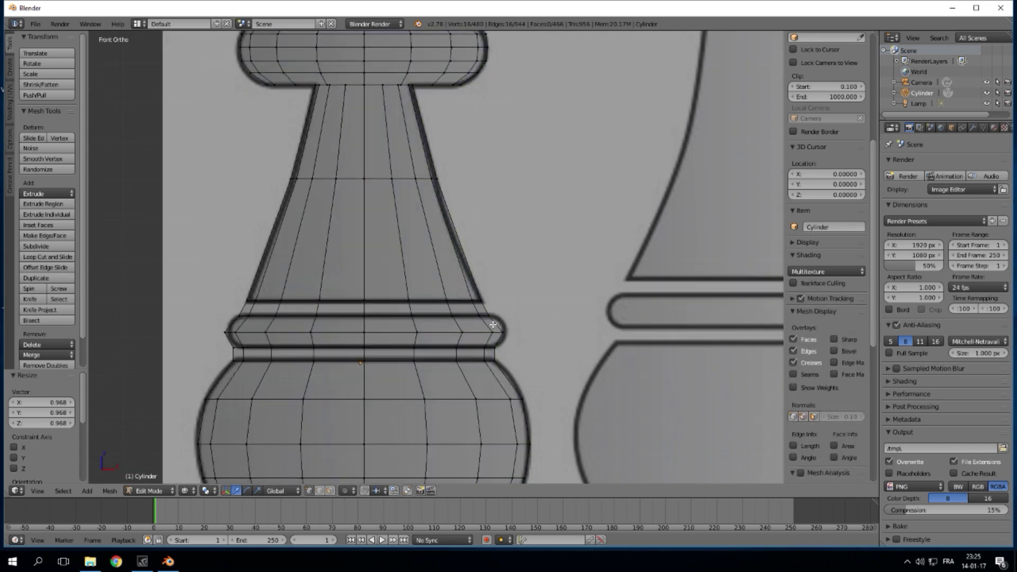
{"action": "key", "text": "ctrl+r"}
{"action": "left_click", "coordinate": [493, 325]}
{"action": "right_click", "coordinate": [495, 324]}
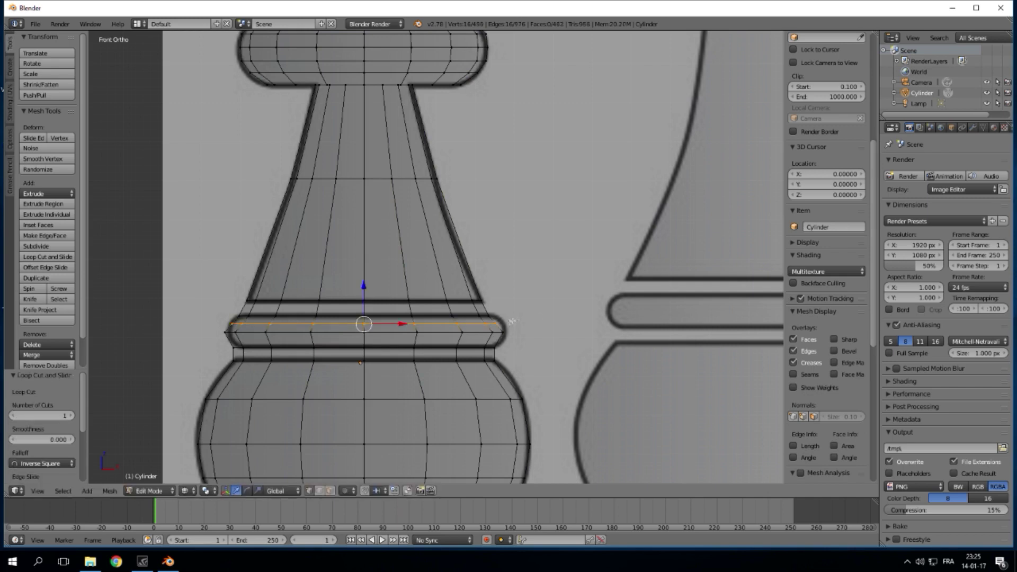
{"action": "key", "text": "s"}
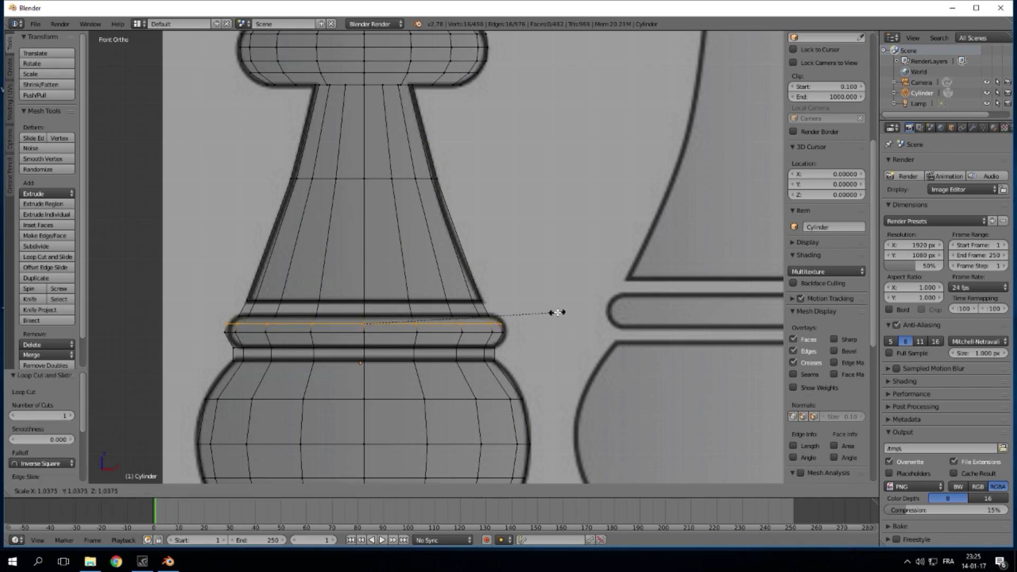
{"action": "left_click", "coordinate": [557, 314]}
- Add an edge loop in the lower half of the ridge above the base bulge and scale it to about 1.018
{"action": "key", "text": "ctrl+r"}
{"action": "left_click", "coordinate": [509, 339]}
{"action": "right_click", "coordinate": [510, 340]}
{"action": "key", "text": "s"}
{"action": "left_click", "coordinate": [546, 344]}
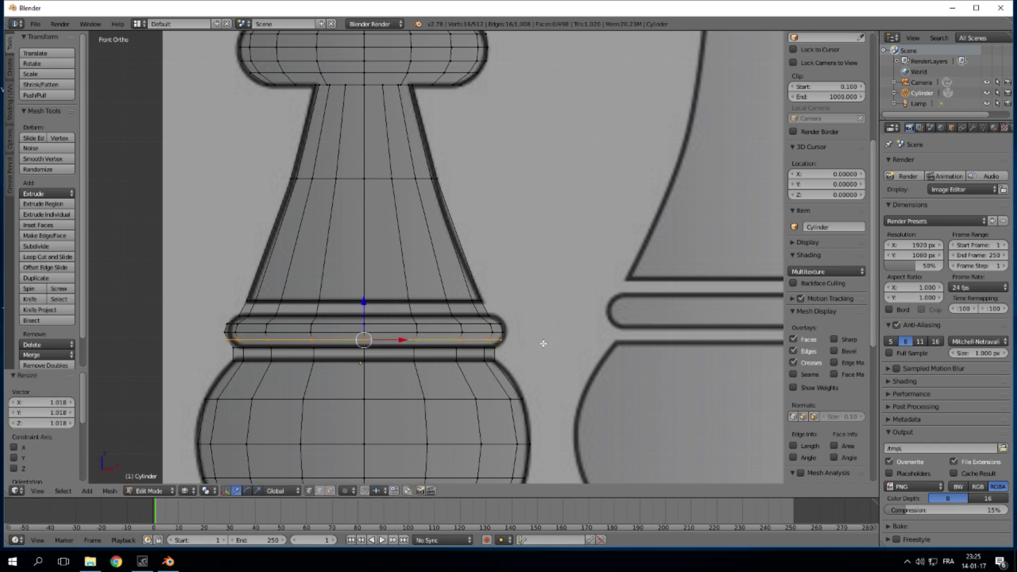
- Return to Object Mode and show the whole pawn in solid shading over the front reference
{"action": "scroll", "coordinate": [541, 345], "scroll_direction": "down", "scroll_amount": 4}
{"action": "scroll", "coordinate": [509, 365], "scroll_direction": "up", "scroll_amount": 3}
{"action": "middle_click_drag", "start_coordinate": [468, 296], "coordinate": [496, 332], "text": "shift"}
{"action": "scroll", "coordinate": [495, 331], "scroll_direction": "down", "scroll_amount": 5}
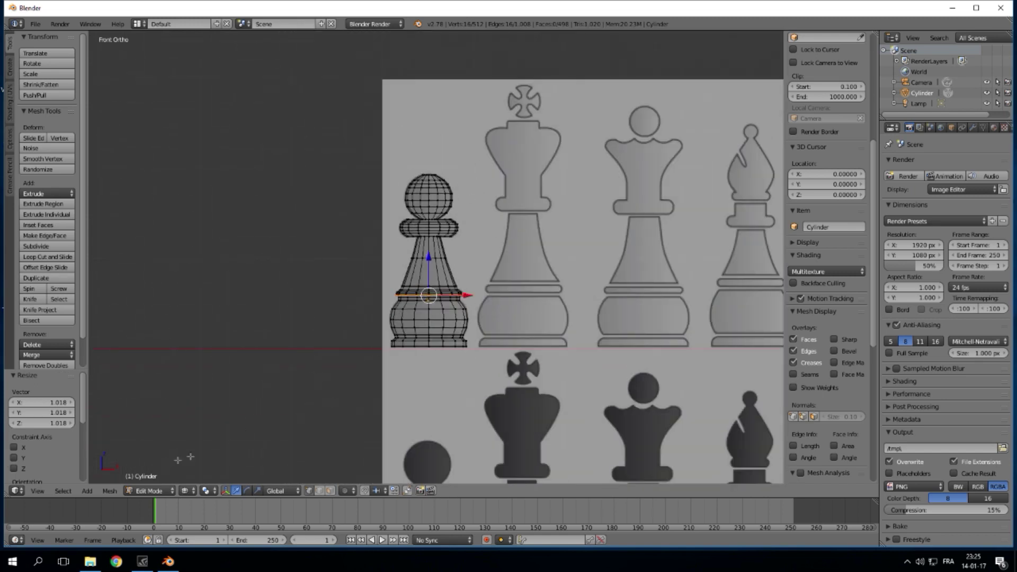
{"action": "key", "text": "Tab"}
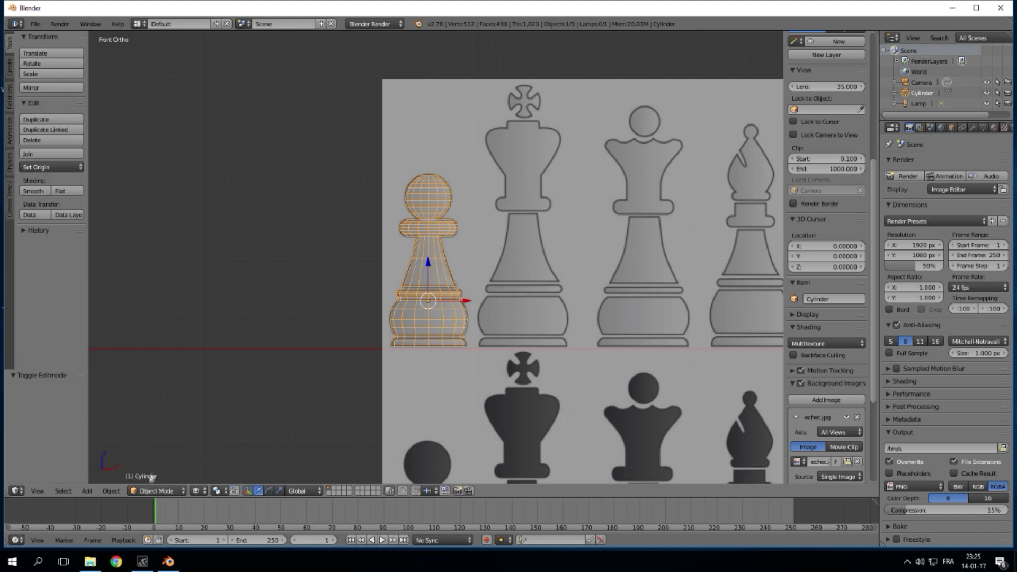
{"action": "scroll", "coordinate": [471, 317], "scroll_direction": "up", "scroll_amount": 2}
{"action": "scroll", "coordinate": [471, 316], "scroll_direction": "down", "scroll_amount": 2}
{"action": "key", "text": "z"}
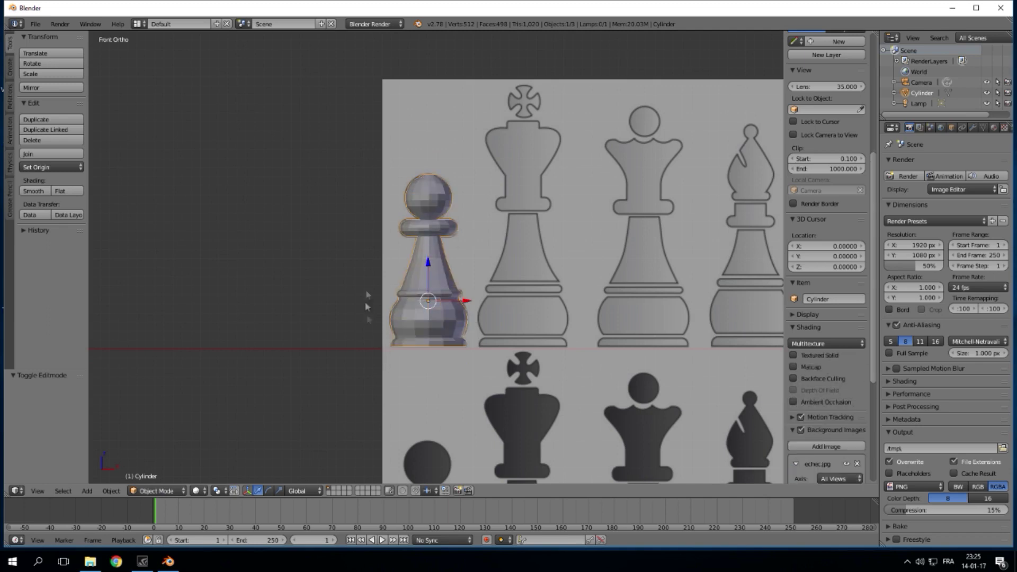
{"action": "scroll", "coordinate": [458, 194], "scroll_direction": "up", "scroll_amount": 4}
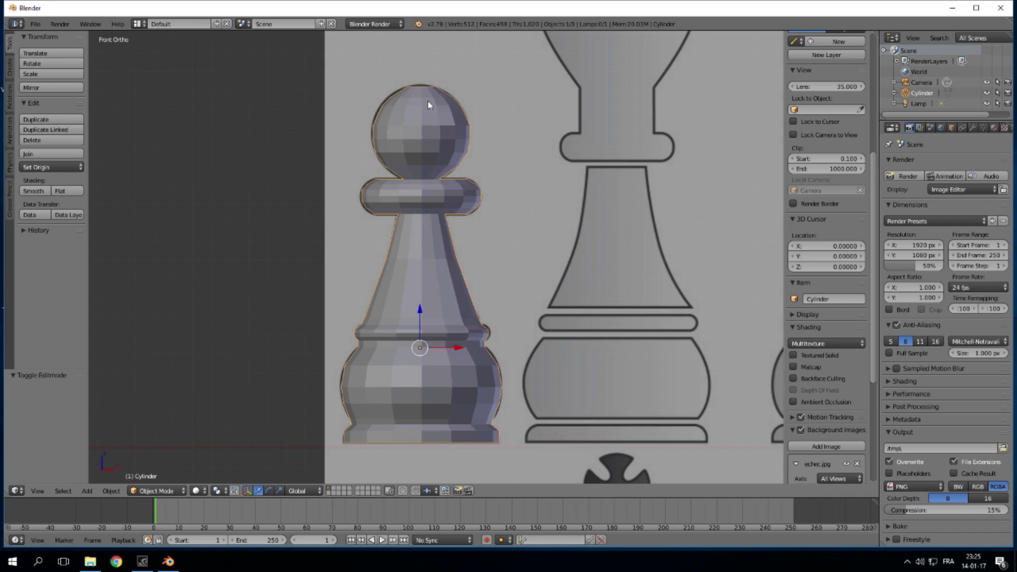
{"action": "scroll", "coordinate": [458, 305], "scroll_direction": "down", "scroll_amount": 1}
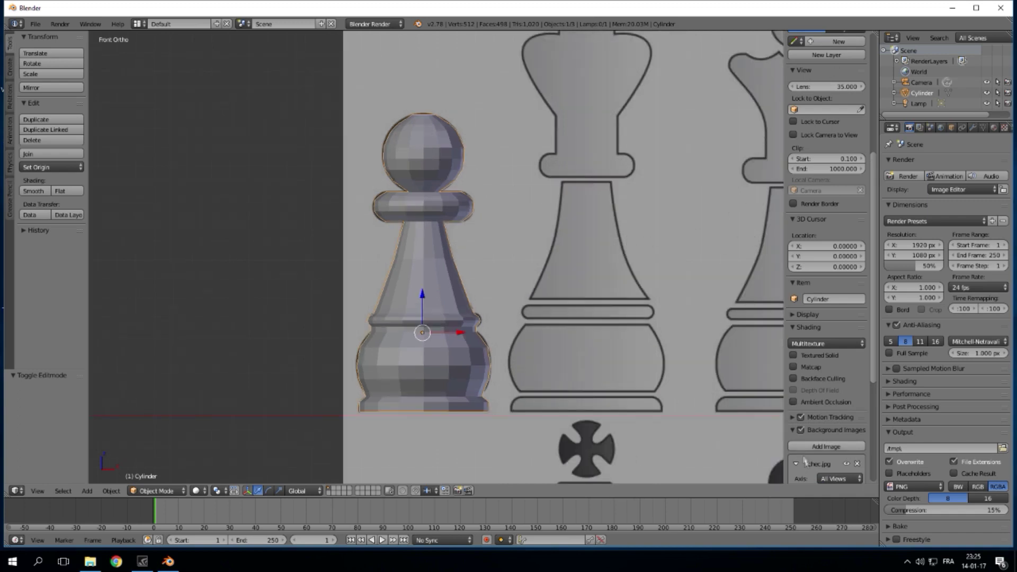
- Add a Subdivision Surface modifier to the pawn and set its viewport subdivisions to 2
{"action": "key", "text": "n"}
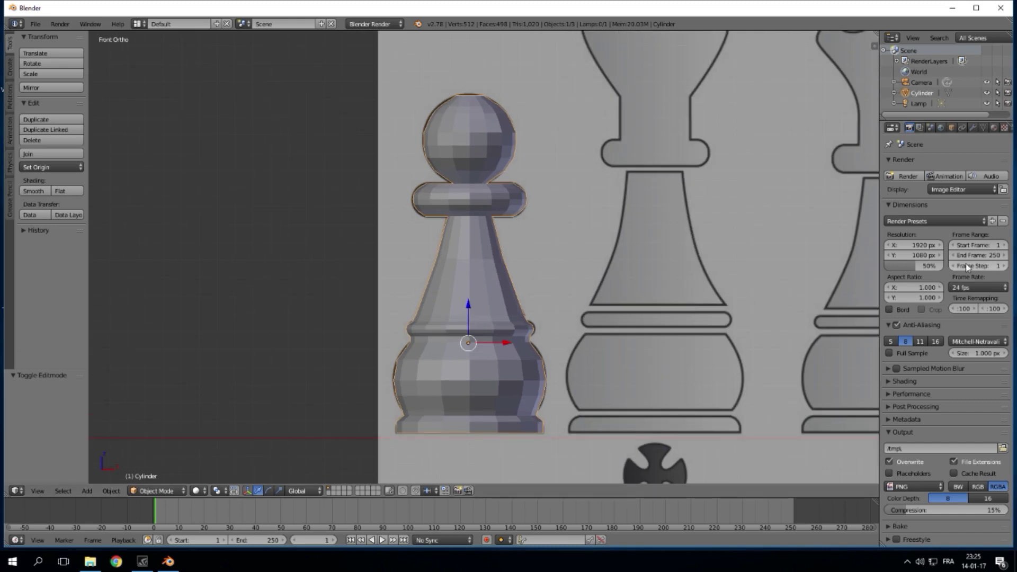
{"action": "left_click", "coordinate": [971, 127]}
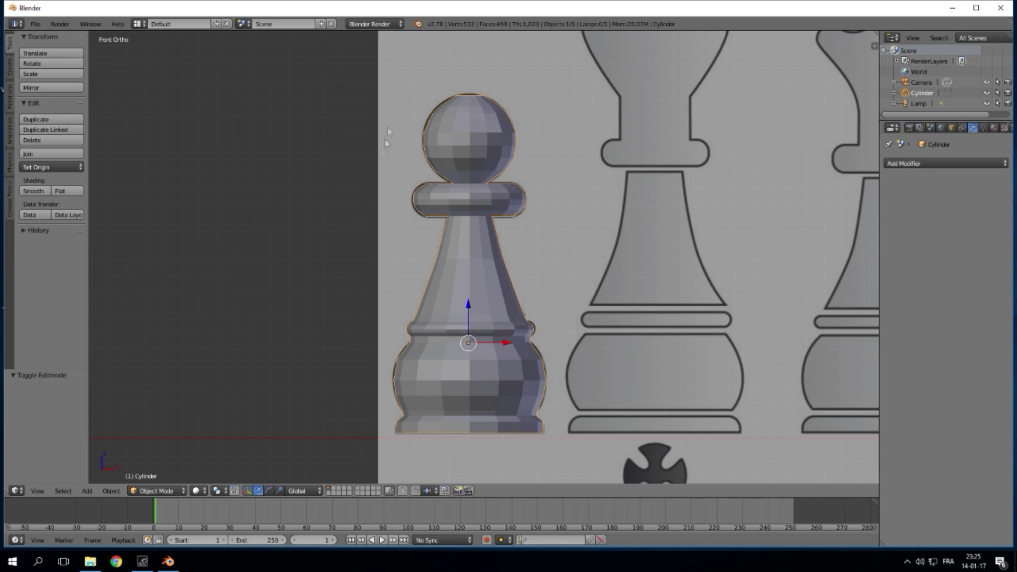
{"action": "left_click", "coordinate": [945, 163]}
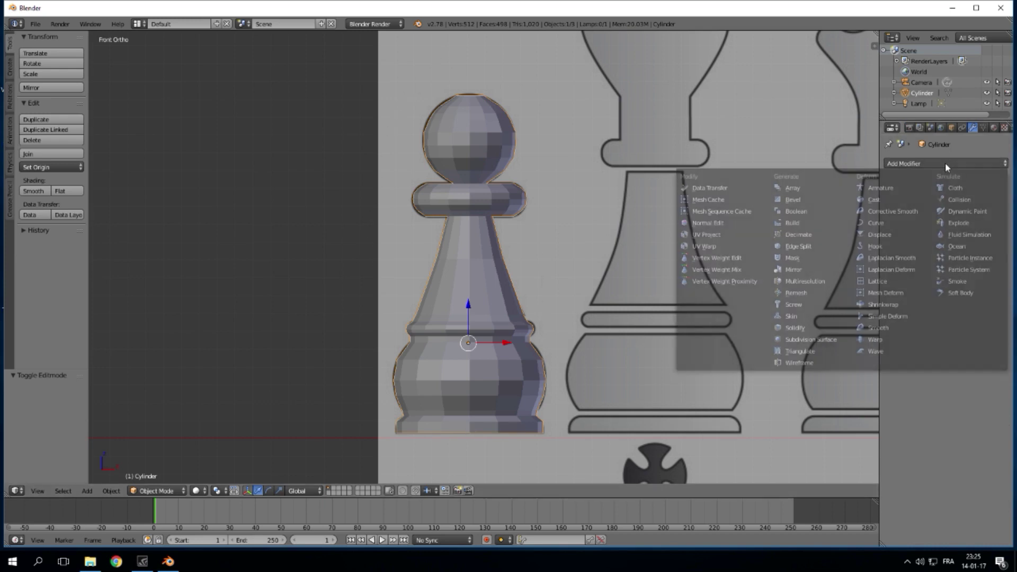
{"action": "left_click", "coordinate": [816, 345]}
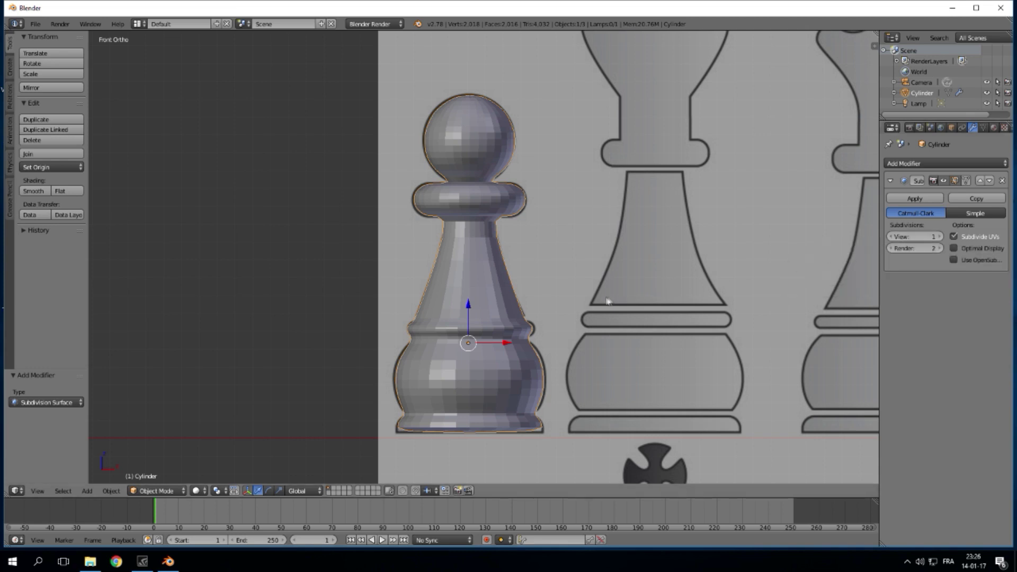
{"action": "scroll", "coordinate": [608, 300], "scroll_direction": "up", "scroll_amount": 1}
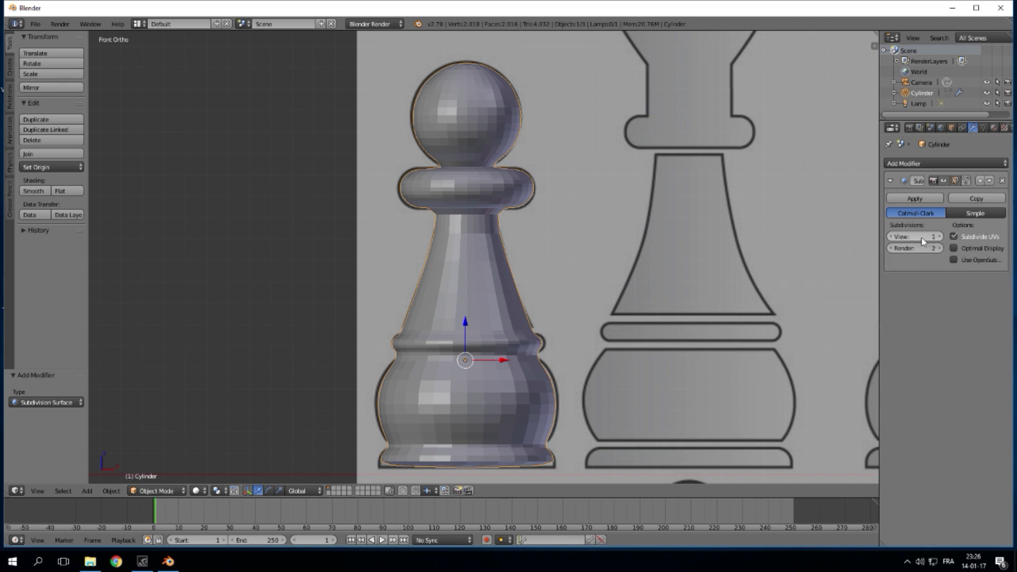
{"action": "left_click", "coordinate": [939, 236]}
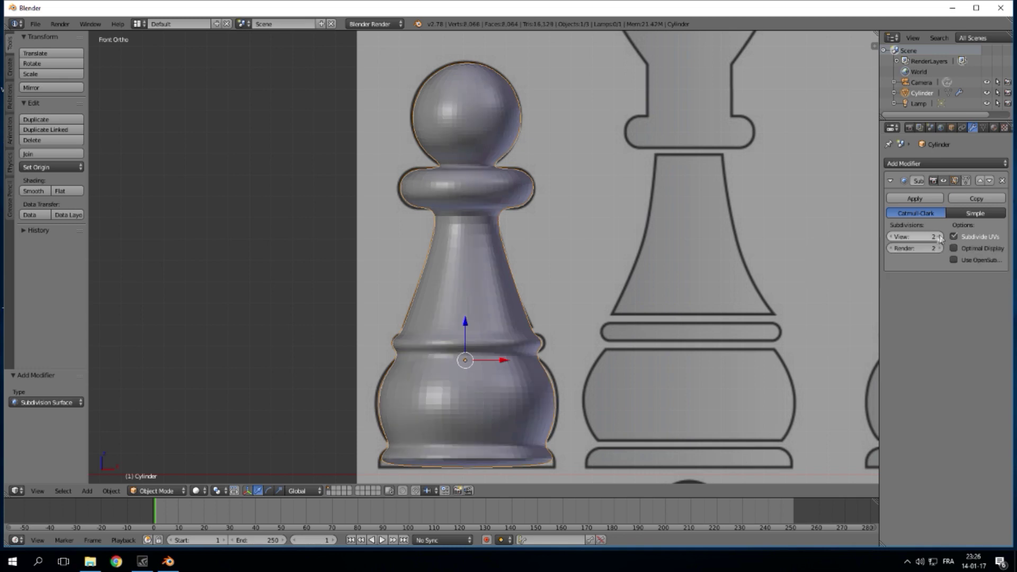
- Compare the subdivided pawn's silhouette with the reference outline, especially around the foot, base bulge and ridge
{"action": "scroll", "coordinate": [579, 297], "scroll_direction": "up", "scroll_amount": 2}
{"action": "scroll", "coordinate": [579, 298], "scroll_direction": "up", "scroll_amount": 2}
{"action": "scroll", "coordinate": [580, 298], "scroll_direction": "down", "scroll_amount": 5}
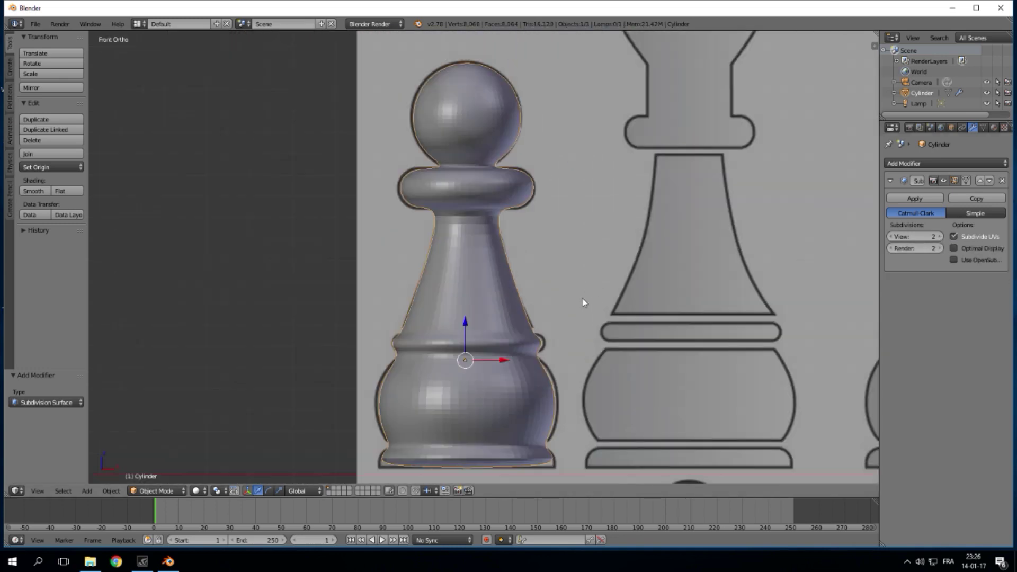
{"action": "scroll", "coordinate": [582, 301], "scroll_direction": "up", "scroll_amount": 2}
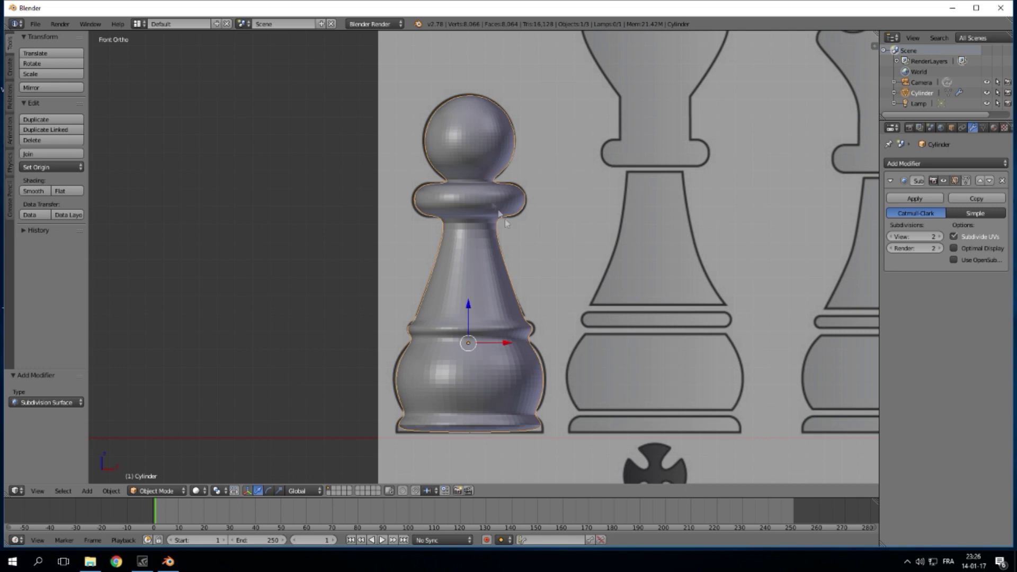
{"action": "middle_click_drag", "start_coordinate": [557, 416], "coordinate": [586, 334], "text": "shift"}
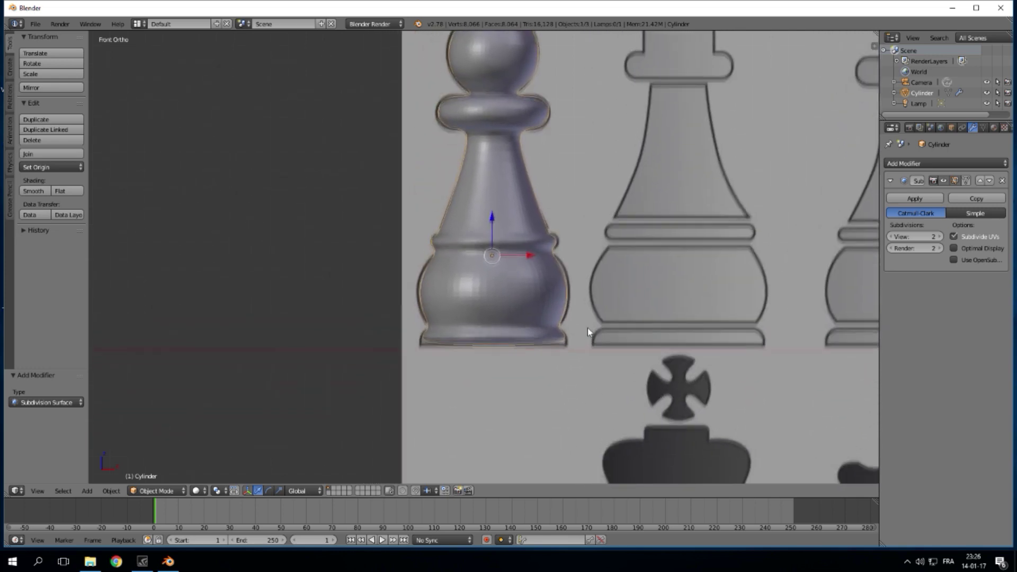
{"action": "scroll", "coordinate": [549, 355], "scroll_direction": "up", "scroll_amount": 3}
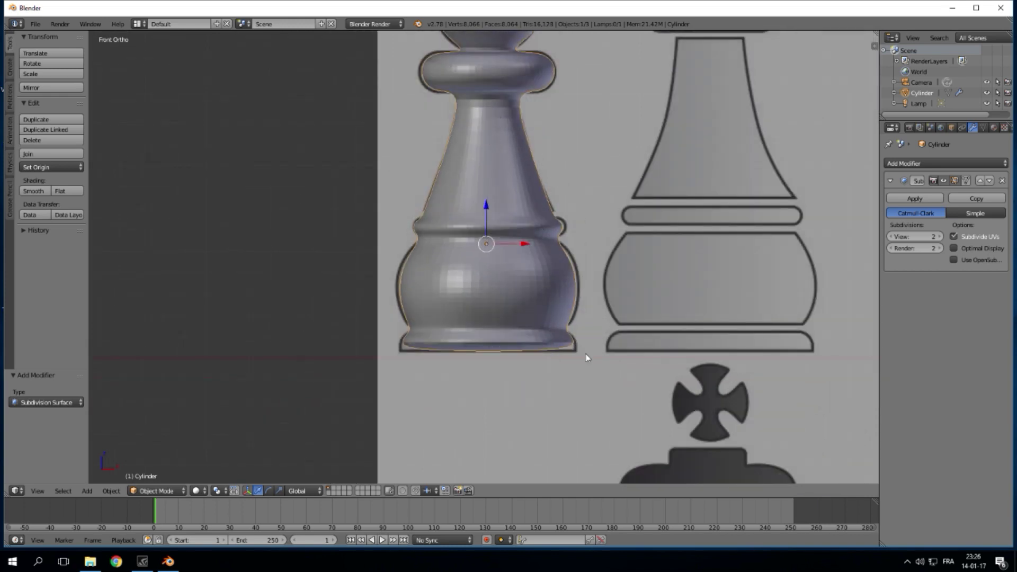
{"action": "scroll", "coordinate": [529, 417], "scroll_direction": "up", "scroll_amount": 1}
{"action": "scroll", "coordinate": [528, 414], "scroll_direction": "down", "scroll_amount": 3}
{"action": "scroll", "coordinate": [533, 410], "scroll_direction": "up", "scroll_amount": 3}
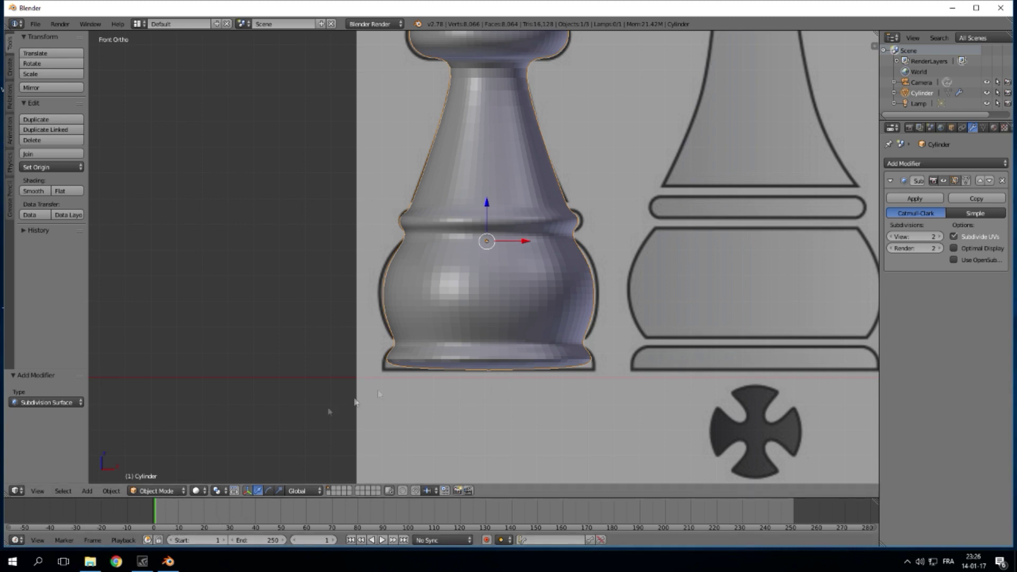
- In Edit Mode, add an edge loop to the foot's vertical side and slide it down close to the bottom edge, about 0.91
{"action": "key", "text": "Tab"}
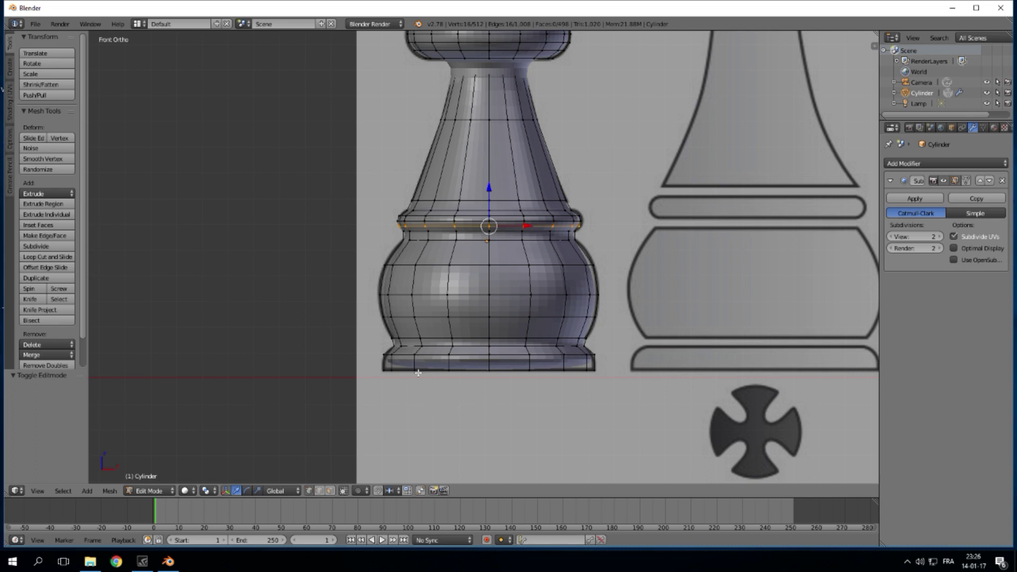
{"action": "scroll", "coordinate": [560, 424], "scroll_direction": "up", "scroll_amount": 8}
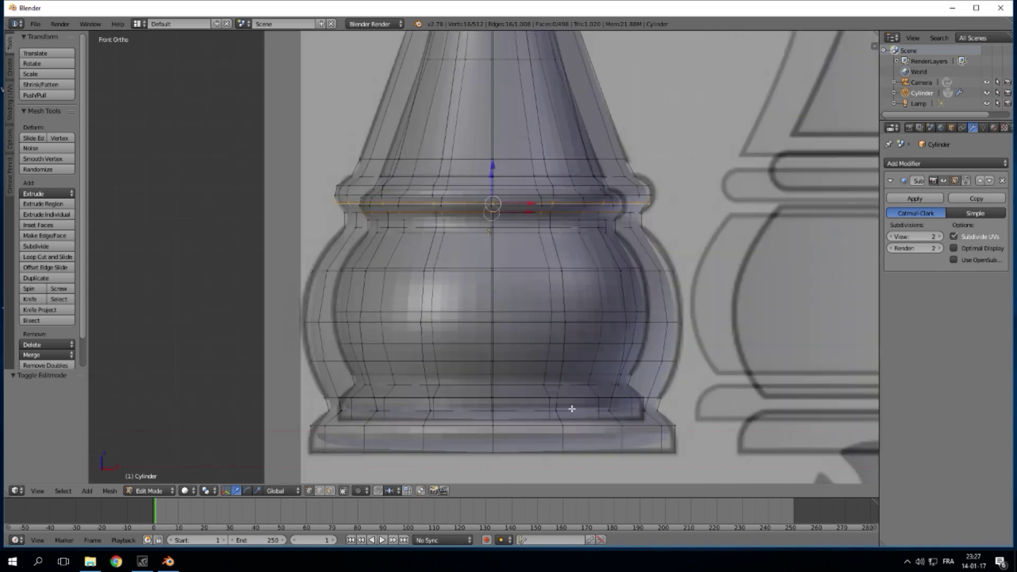
{"action": "scroll", "coordinate": [543, 301], "scroll_direction": "down", "scroll_amount": 3}
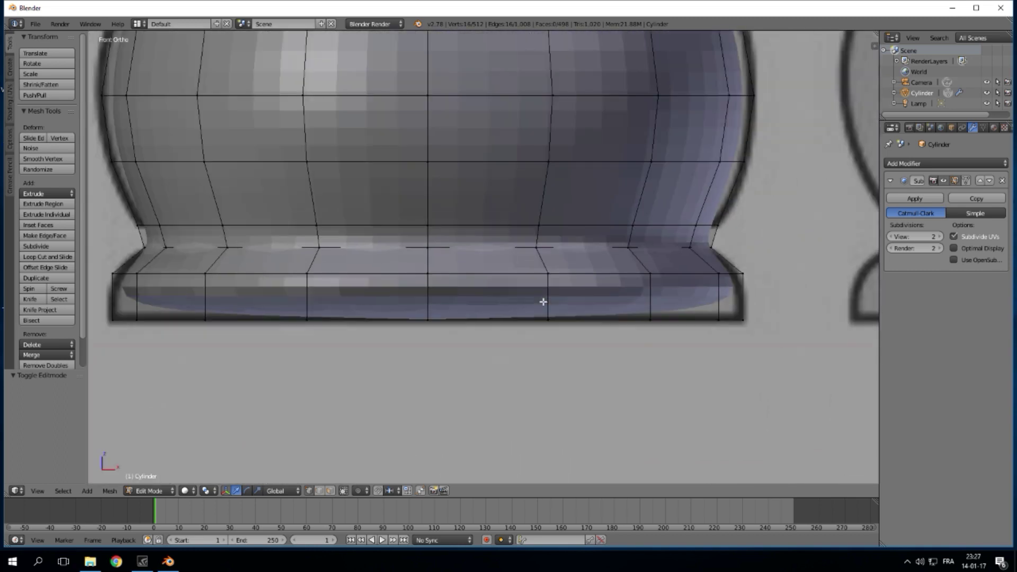
{"action": "middle_click_drag", "start_coordinate": [488, 316], "coordinate": [536, 345], "text": "shift"}
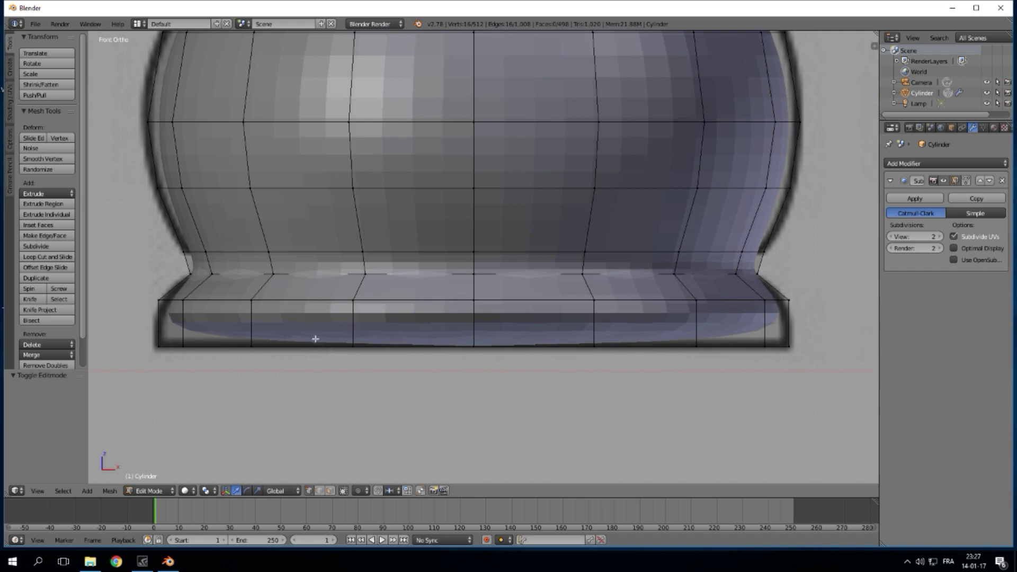
{"action": "key", "text": "ctrl+r"}
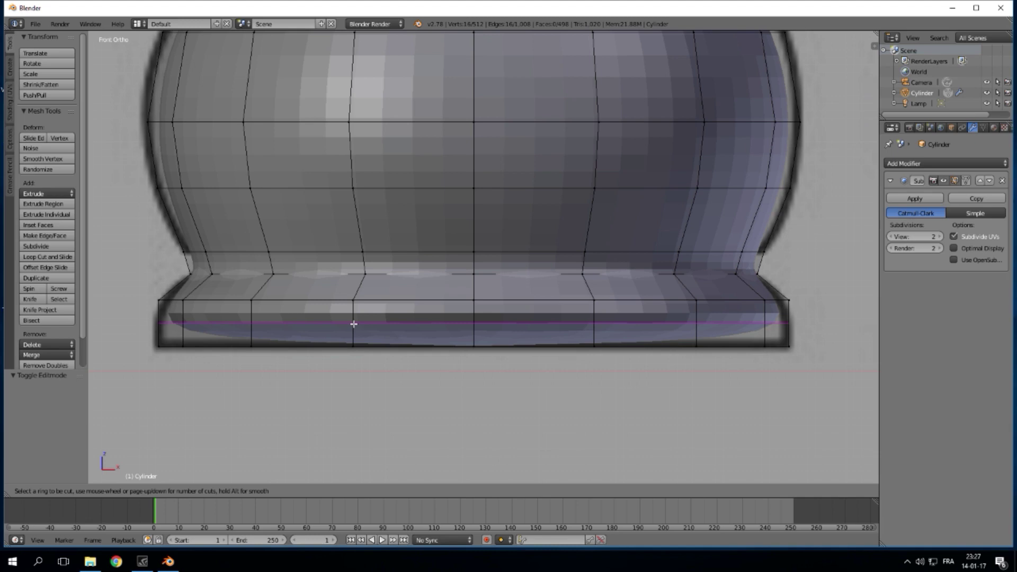
{"action": "left_click", "coordinate": [354, 324]}
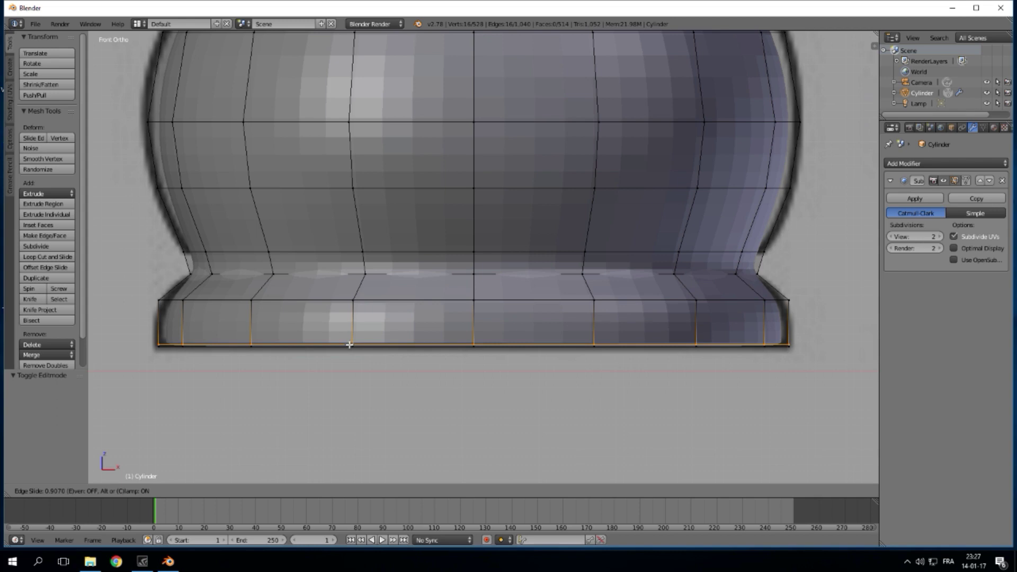
{"action": "left_click", "coordinate": [349, 344]}
{"action": "scroll", "coordinate": [397, 360], "scroll_direction": "down", "scroll_amount": 2}
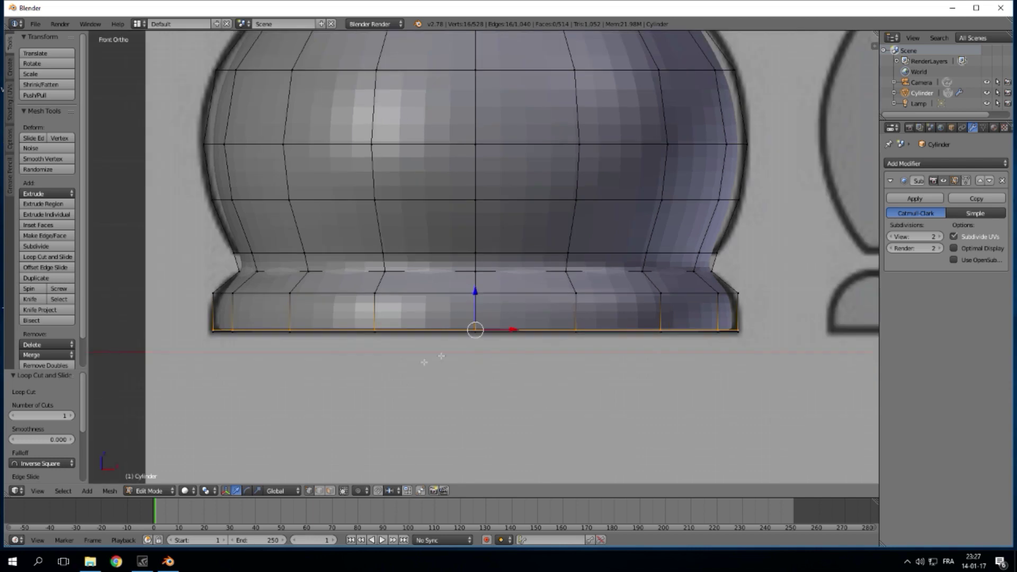
{"action": "scroll", "coordinate": [371, 329], "scroll_direction": "up", "scroll_amount": 2}
{"action": "scroll", "coordinate": [317, 301], "scroll_direction": "up", "scroll_amount": 1}
{"action": "scroll", "coordinate": [302, 297], "scroll_direction": "down", "scroll_amount": 2}
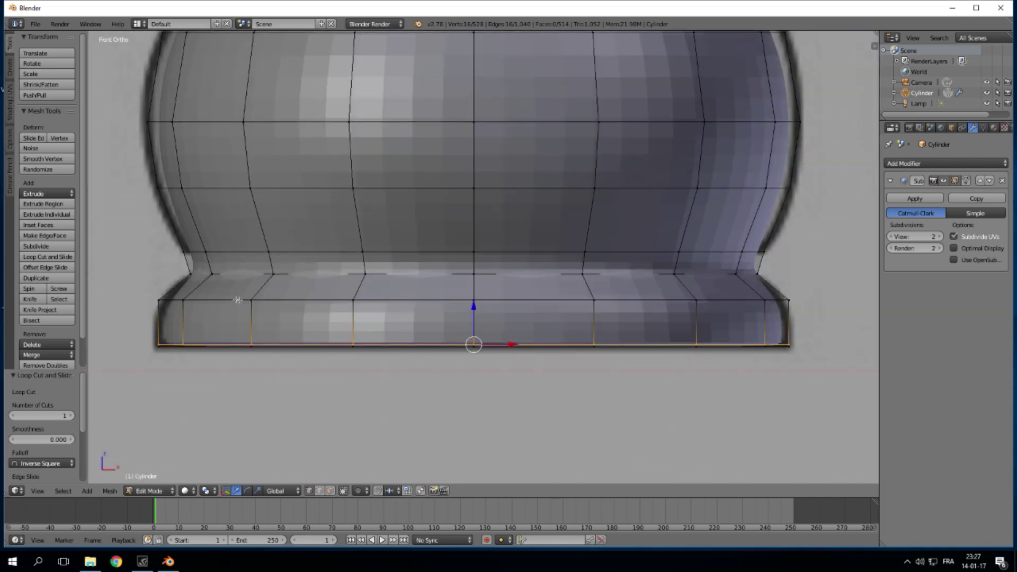
- Add an edge loop on the foot's sloped upper part and slide it up tight against the crease below the base bulge
{"action": "key", "text": "ctrl+r"}
{"action": "left_click", "coordinate": [205, 286]}
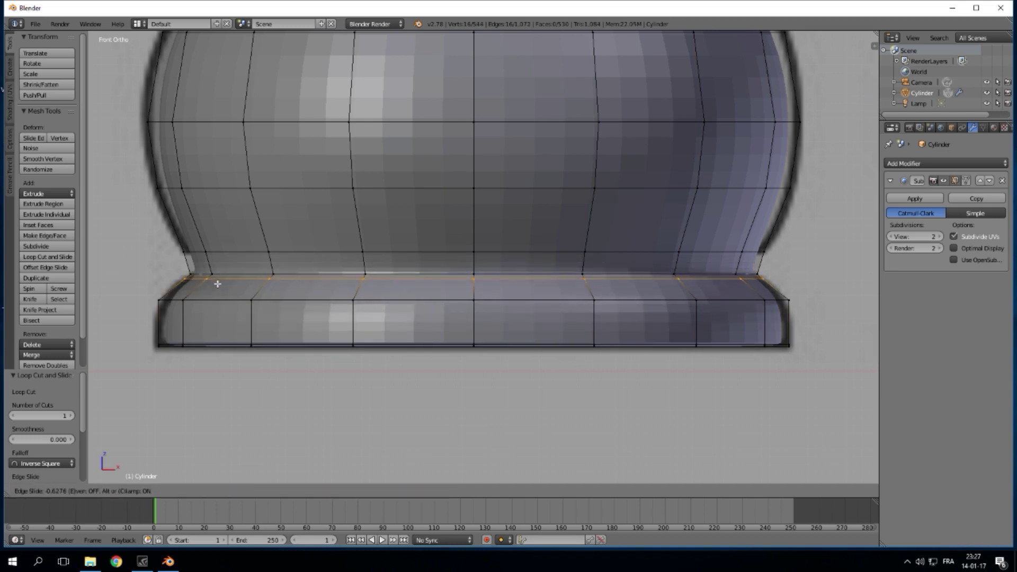
{"action": "left_click", "coordinate": [222, 283]}
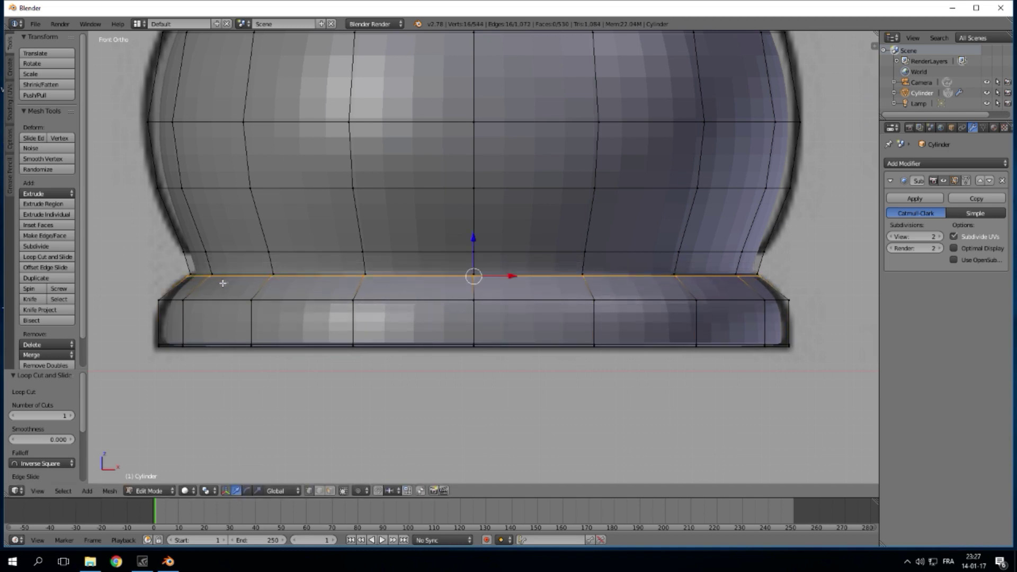
- Add two edge loops in the narrow groove between ridge and base bulge, one tight against its upper edge and one against its lower edge
{"action": "scroll", "coordinate": [498, 274], "scroll_direction": "down", "scroll_amount": 4}
{"action": "middle_click_drag", "start_coordinate": [475, 316], "coordinate": [465, 353], "text": "shift"}
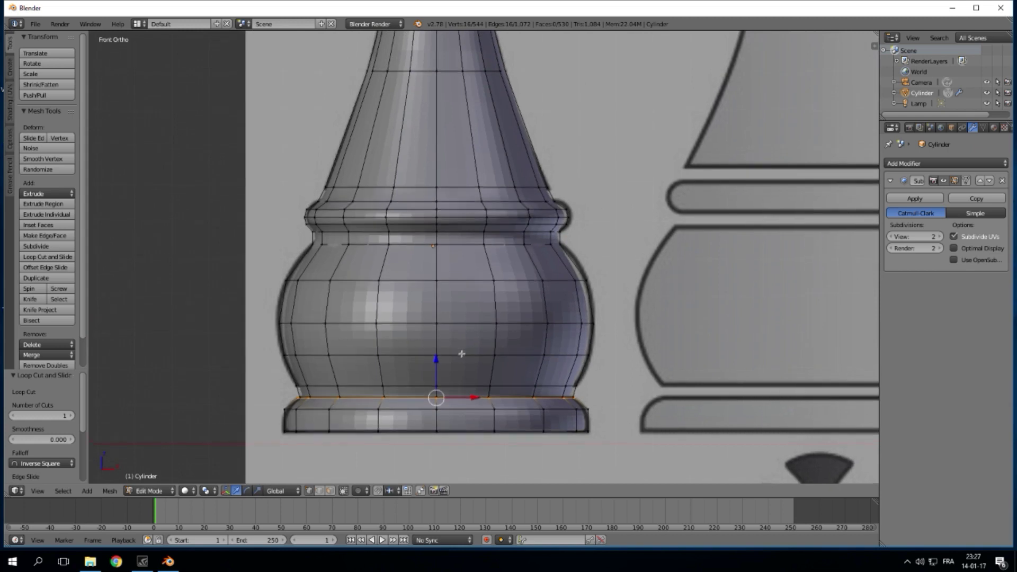
{"action": "scroll", "coordinate": [330, 236], "scroll_direction": "up", "scroll_amount": 5}
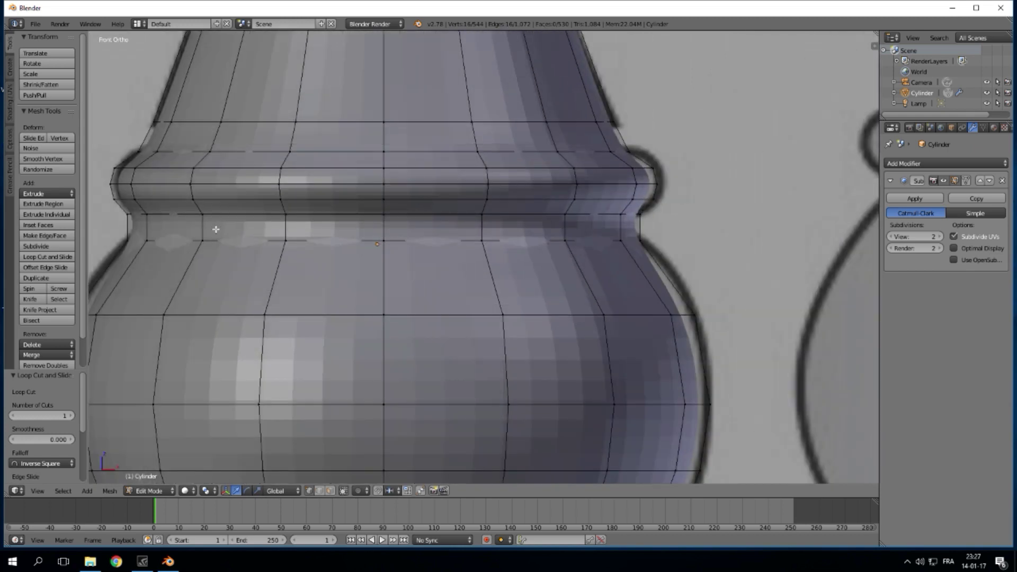
{"action": "key", "text": "ctrl+r"}
{"action": "left_click", "coordinate": [289, 225]}
{"action": "left_click", "coordinate": [289, 216]}
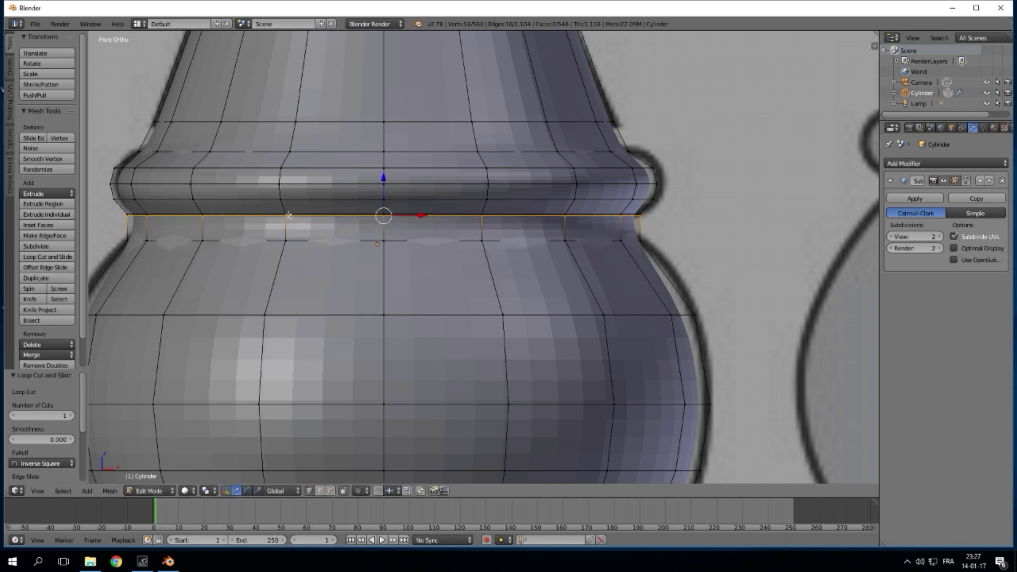
{"action": "key", "text": "ctrl+r"}
{"action": "left_click", "coordinate": [289, 228]}
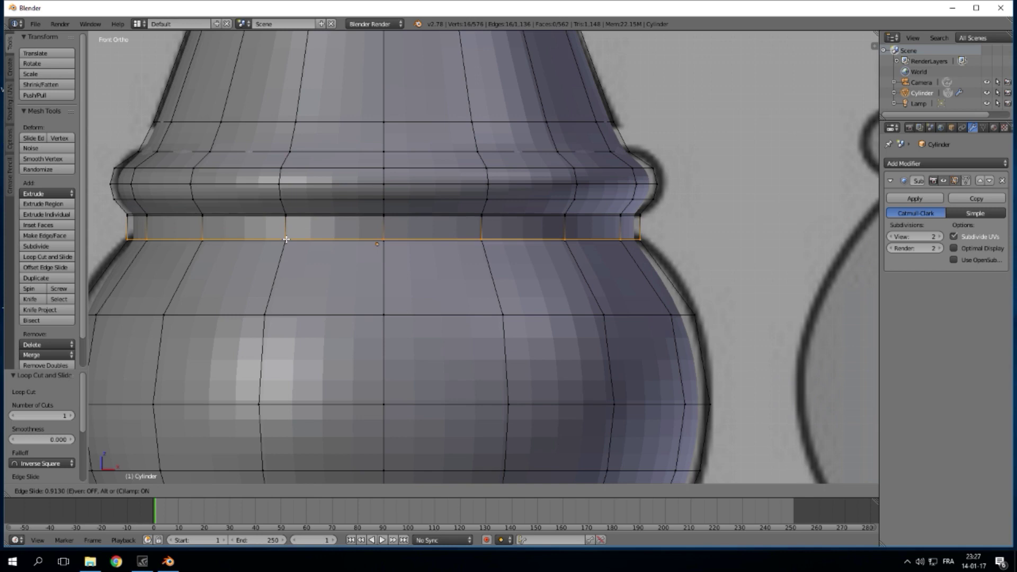
{"action": "left_click", "coordinate": [286, 238]}
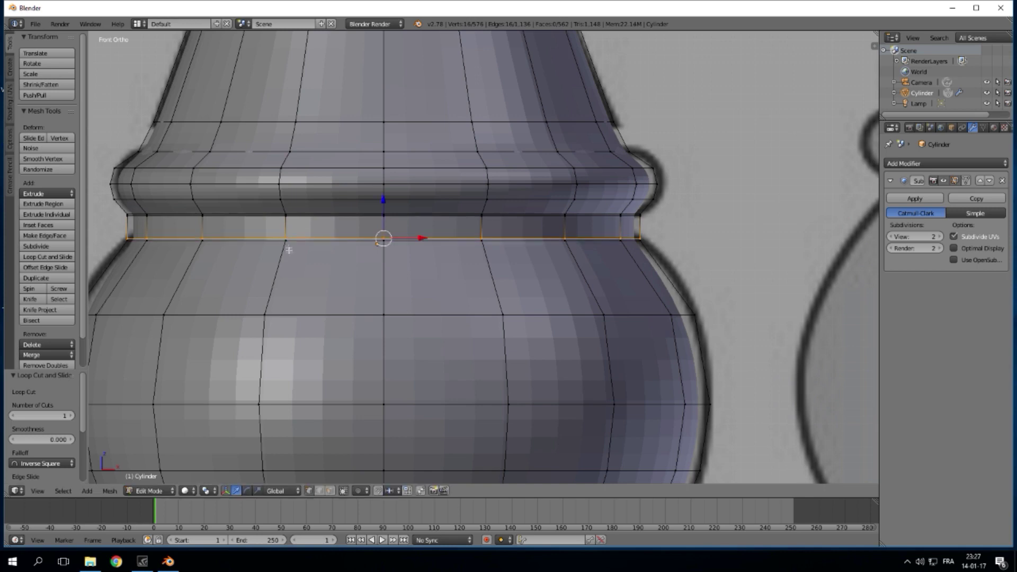
- Add an edge loop between the tapered body's lower ring and the ridge, sliding it down close to the ridge, about 0.80
{"action": "middle_click_drag", "start_coordinate": [317, 171], "coordinate": [307, 267], "text": "shift"}
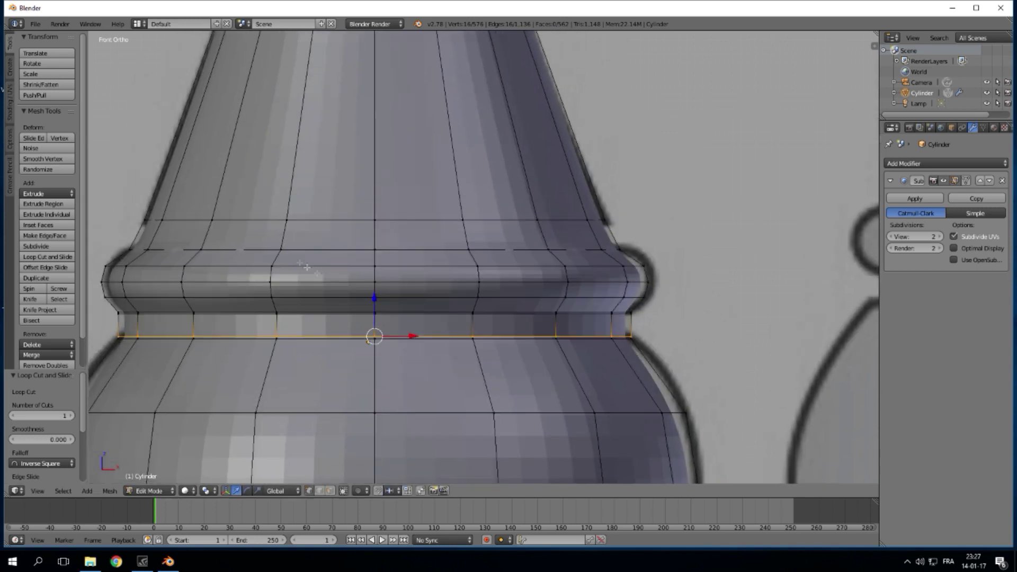
{"action": "key", "text": "ctrl+r"}
{"action": "left_click", "coordinate": [291, 232]}
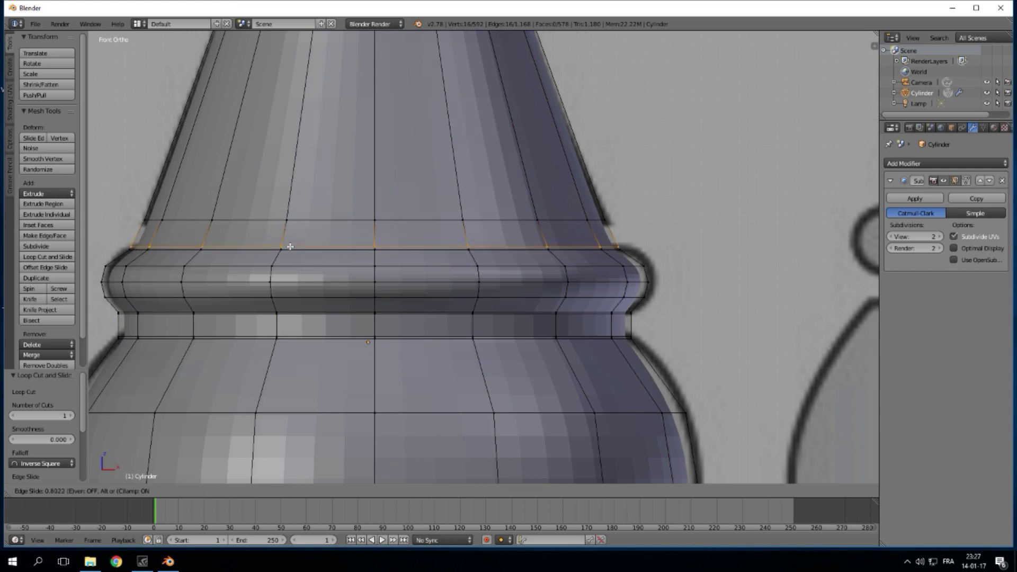
{"action": "left_click", "coordinate": [290, 246]}
{"action": "scroll", "coordinate": [322, 281], "scroll_direction": "down", "scroll_amount": 6}
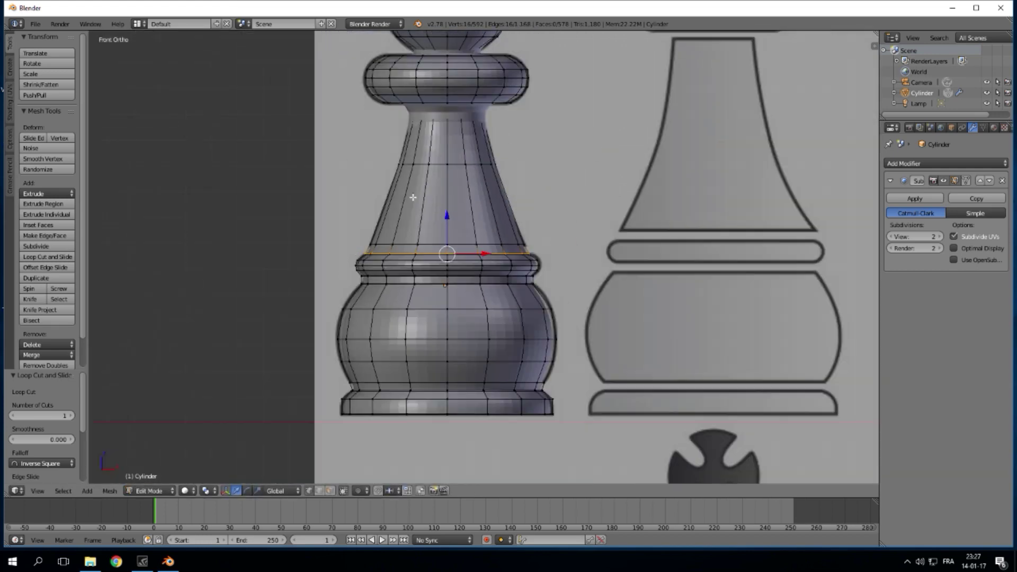
{"action": "middle_click_drag", "start_coordinate": [413, 197], "coordinate": [383, 318], "text": "shift"}
{"action": "scroll", "coordinate": [441, 229], "scroll_direction": "up", "scroll_amount": 6}
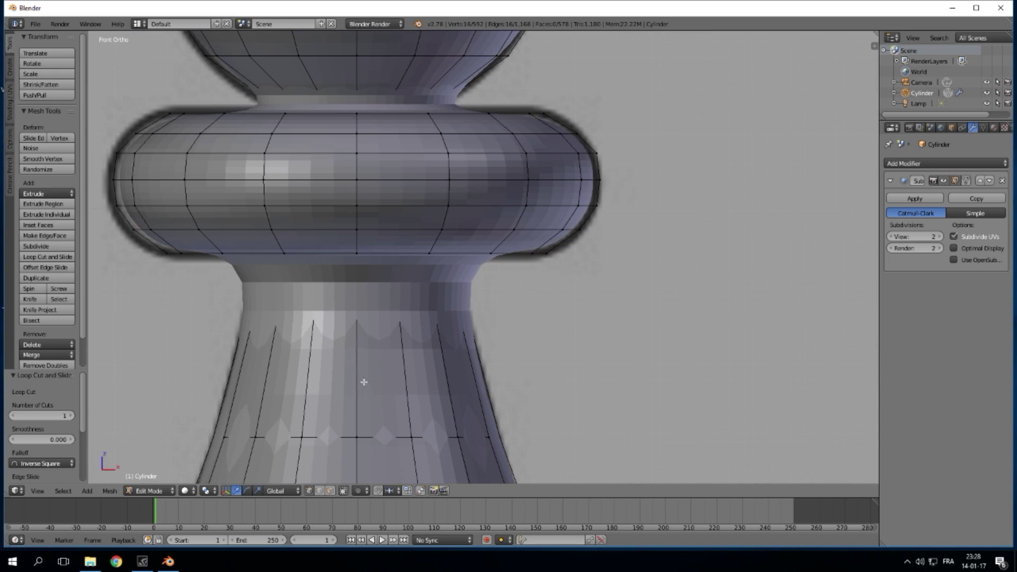
- Add an edge loop near the top of the tapered body and slide it up tight against the collar, about 0.85
{"action": "key", "text": "ctrl+r"}
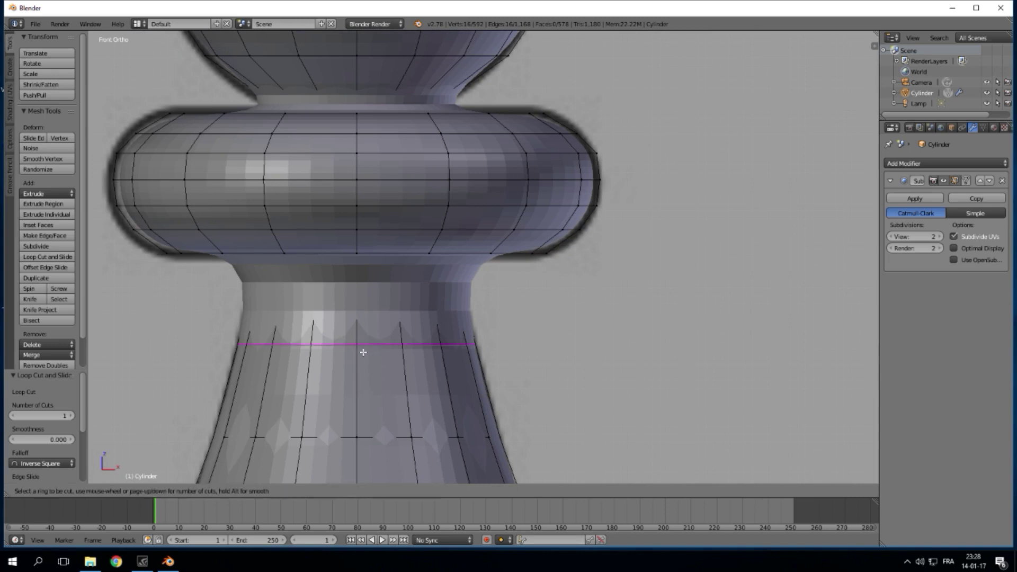
{"action": "left_click", "coordinate": [363, 352]}
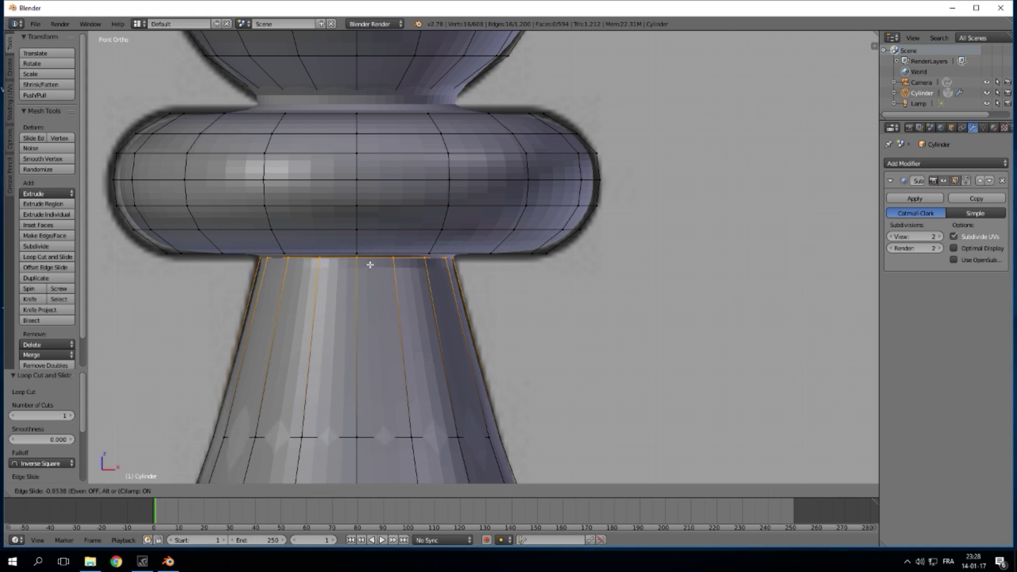
{"action": "left_click", "coordinate": [370, 264]}
- Add an edge loop at the underside of the ball head and slide it down tight against the top of the collar
{"action": "scroll", "coordinate": [427, 239], "scroll_direction": "up", "scroll_amount": 5, "text": "shift"}
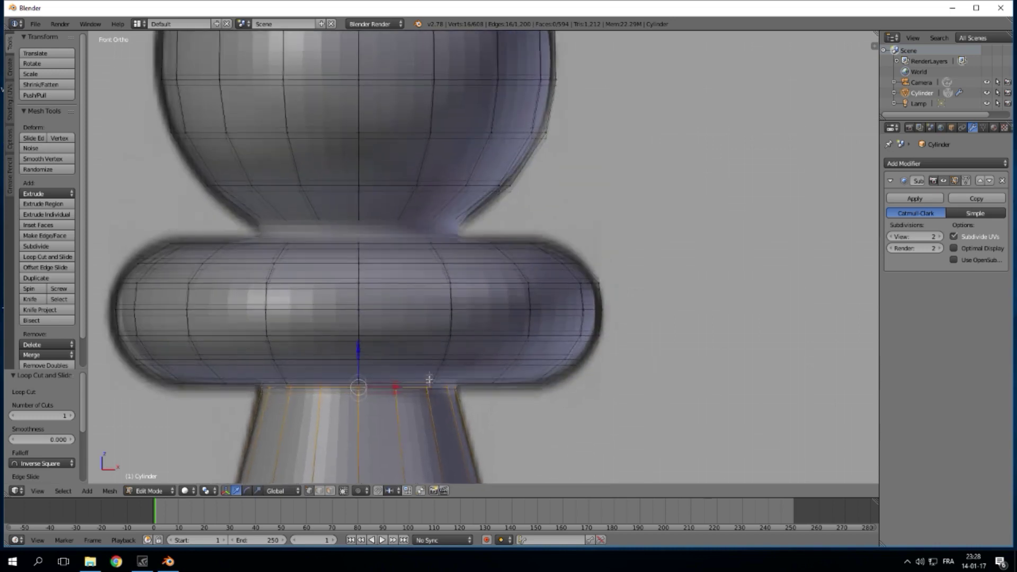
{"action": "key", "text": "ctrl+r"}
{"action": "left_click", "coordinate": [423, 253]}
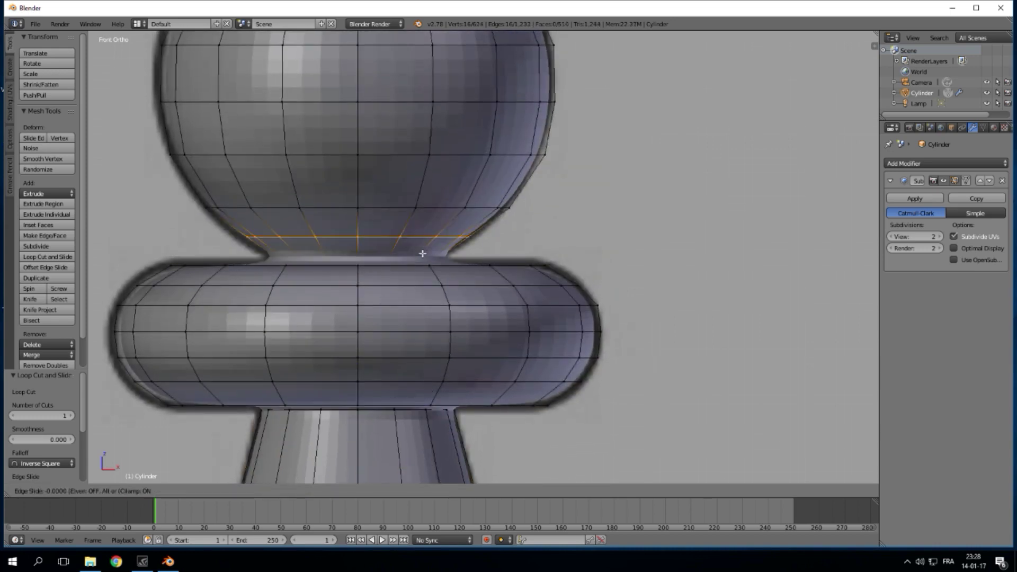
{"action": "left_click", "coordinate": [409, 294]}
- Return to Object Mode and examine the pawn's head, collar and overall silhouette against the reference outline in front view
{"action": "scroll", "coordinate": [409, 294], "scroll_direction": "down", "scroll_amount": 5}
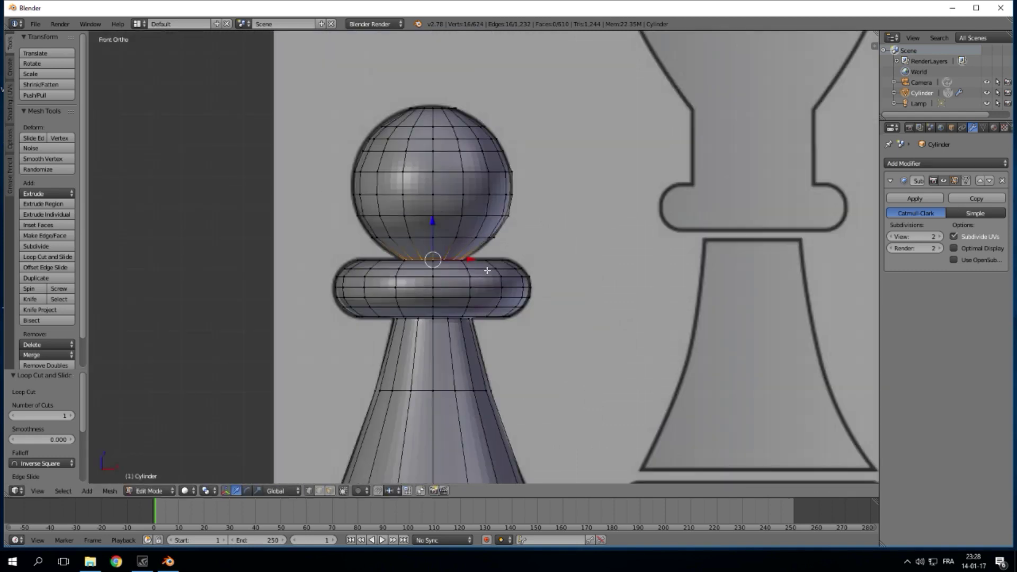
{"action": "scroll", "coordinate": [477, 344], "scroll_direction": "down", "scroll_amount": 3}
{"action": "middle_click_drag", "start_coordinate": [508, 400], "coordinate": [556, 382]}
{"action": "key", "text": "Tab"}
{"action": "scroll", "coordinate": [502, 407], "scroll_direction": "down", "scroll_amount": 2}
{"action": "key", "text": "KP_1"}
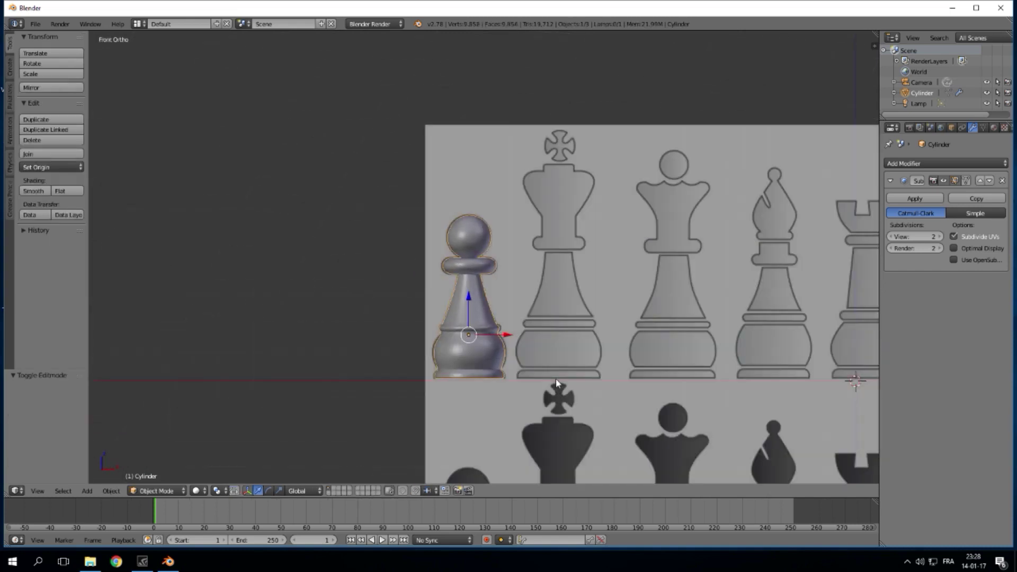
{"action": "scroll", "coordinate": [529, 382], "scroll_direction": "up", "scroll_amount": 5}
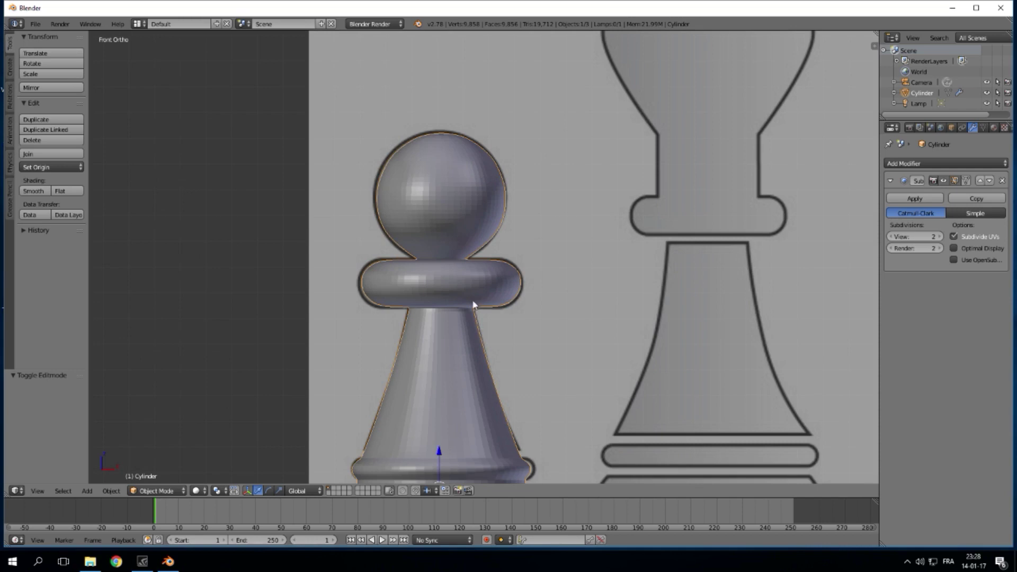
{"action": "scroll", "coordinate": [474, 297], "scroll_direction": "up", "scroll_amount": 5}
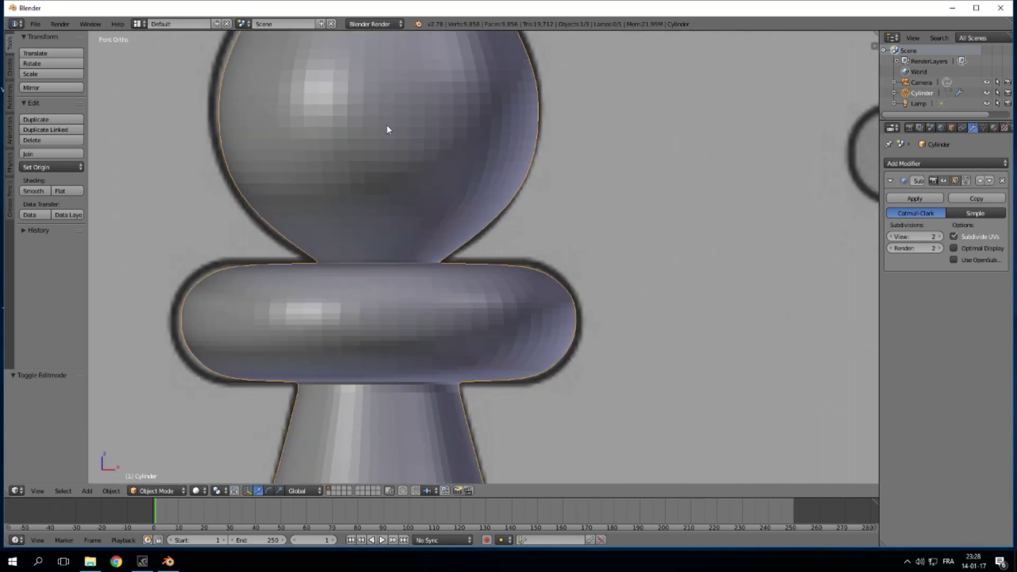
{"action": "scroll", "coordinate": [427, 200], "scroll_direction": "down", "scroll_amount": 6}
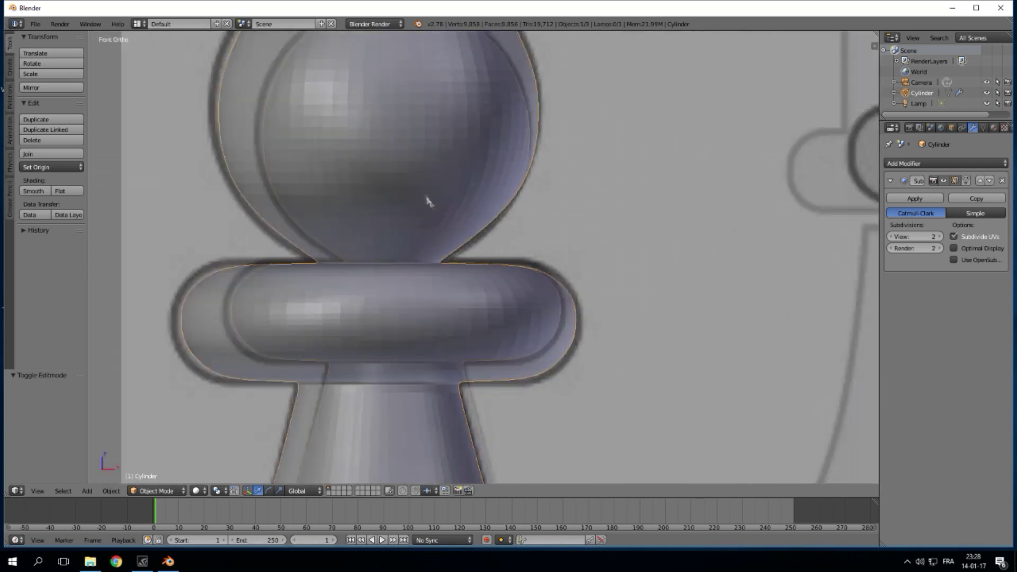
{"action": "scroll", "coordinate": [428, 376], "scroll_direction": "down", "scroll_amount": 5}
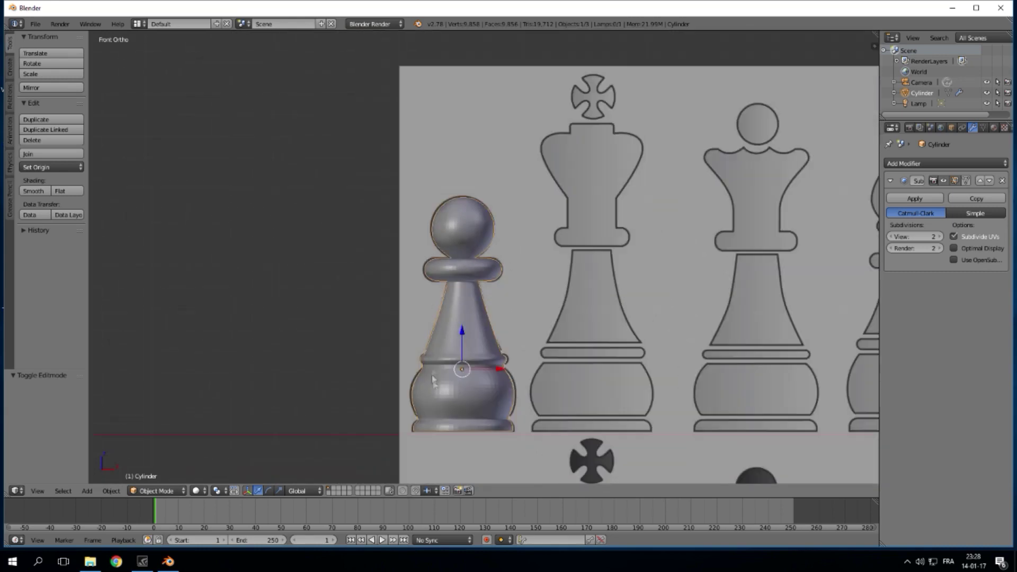
{"action": "scroll", "coordinate": [450, 392], "scroll_direction": "up", "scroll_amount": 3}
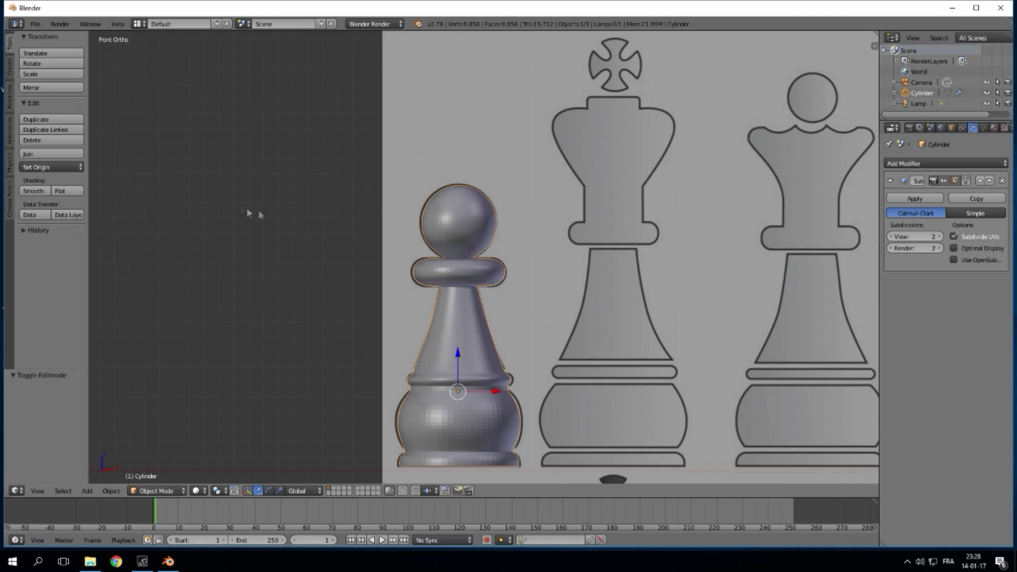
- Apply smooth shading to the pawn, compare it with flat shading, and set it back to smooth
{"action": "left_click", "coordinate": [39, 193]}
{"action": "scroll", "coordinate": [531, 347], "scroll_direction": "up", "scroll_amount": 4}
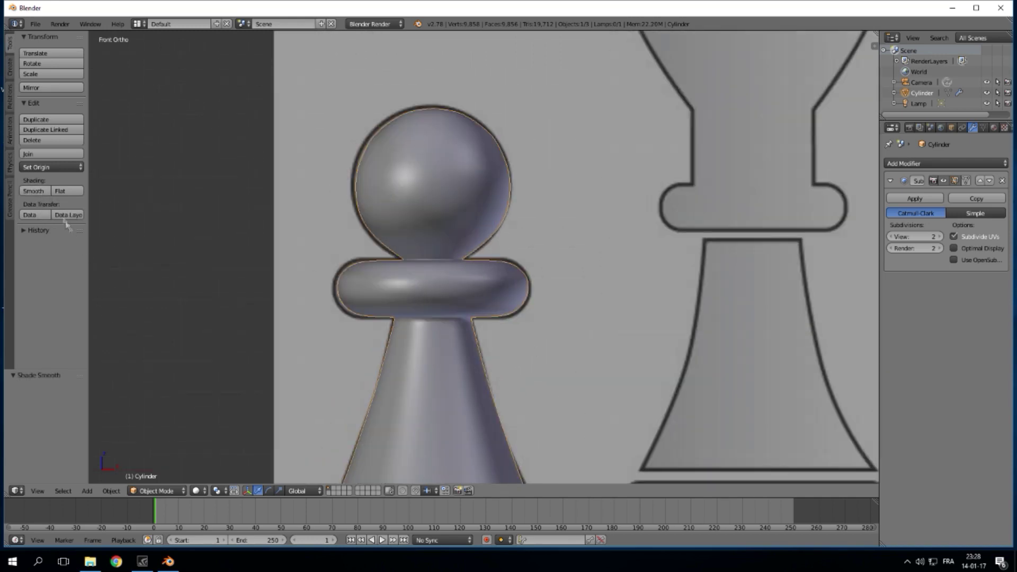
{"action": "left_click", "coordinate": [61, 192]}
{"action": "left_click", "coordinate": [37, 192]}
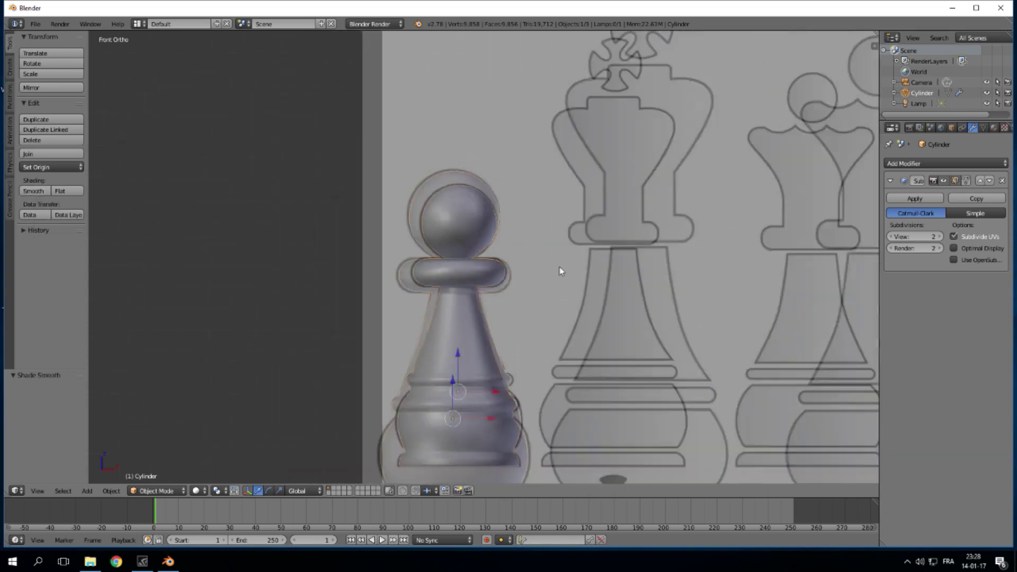